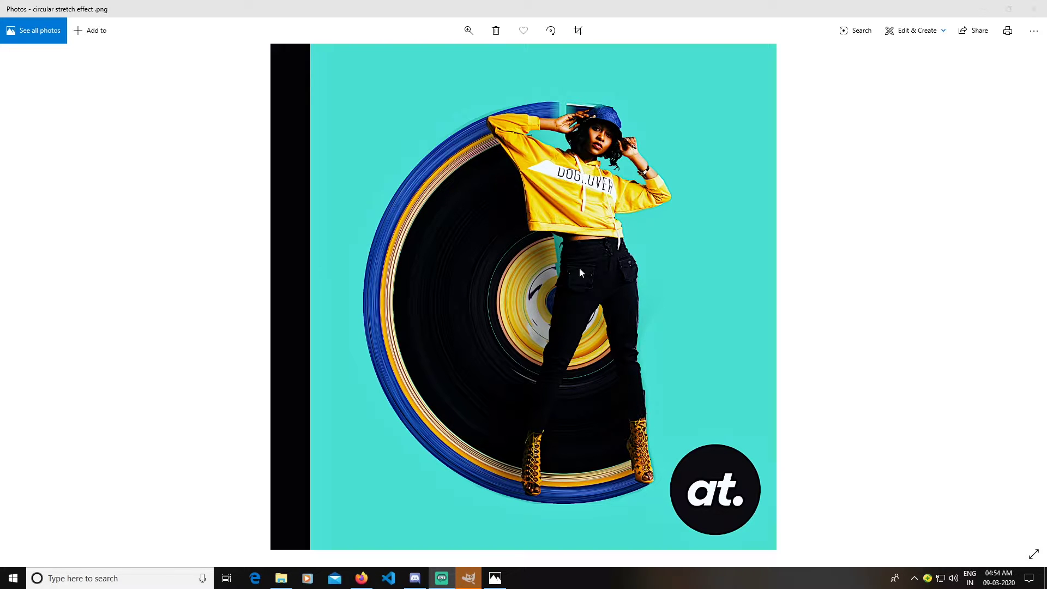
# Create a new white 2000 × 2000 pixel canvas with File > New
pyautogui.click(473, 579)
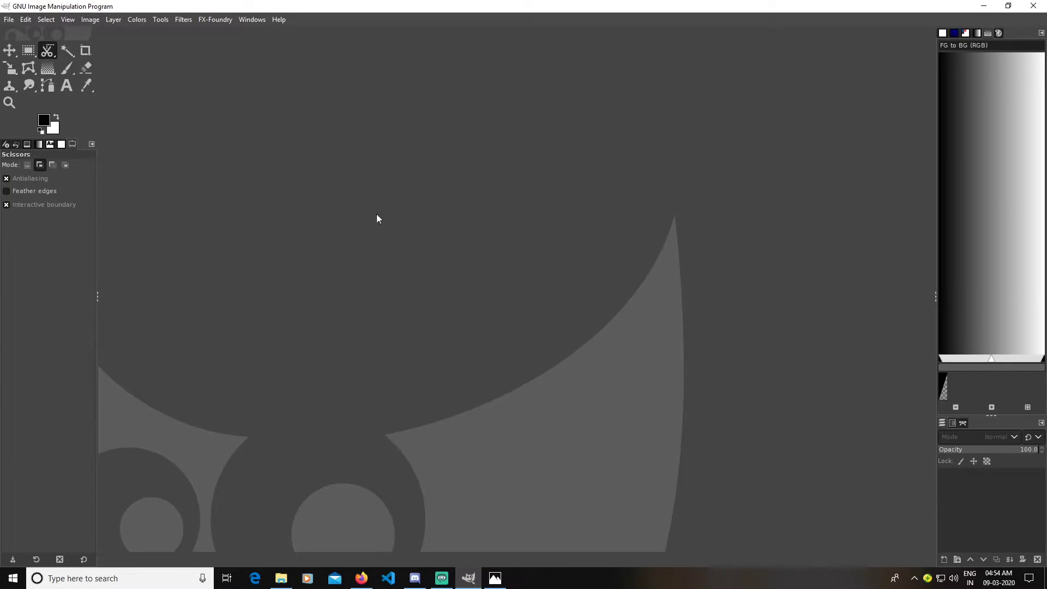
pyautogui.click(7, 20)
pyautogui.click(8, 20)
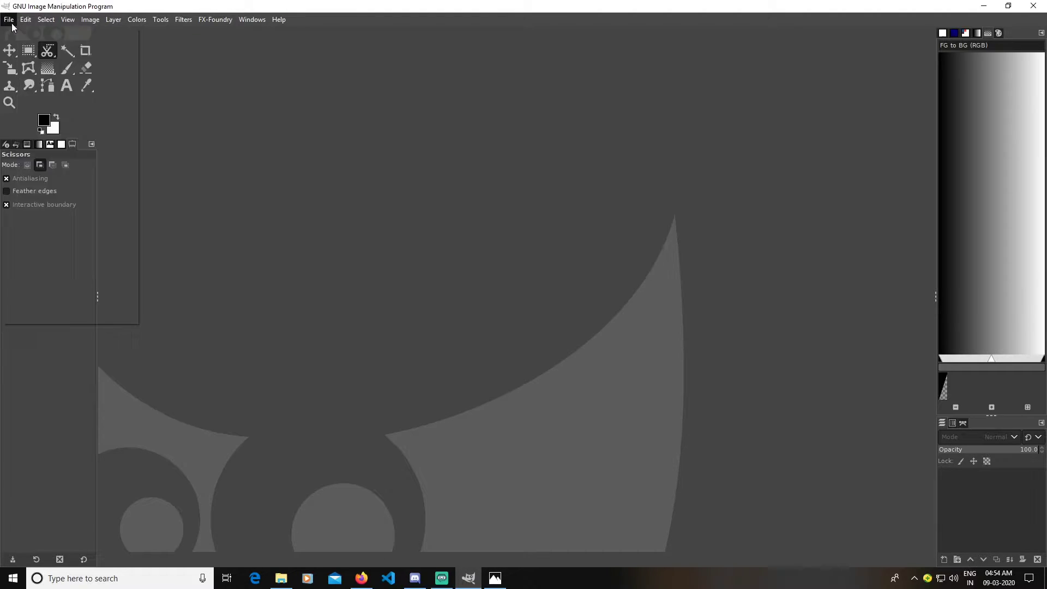
pyautogui.click(25, 34)
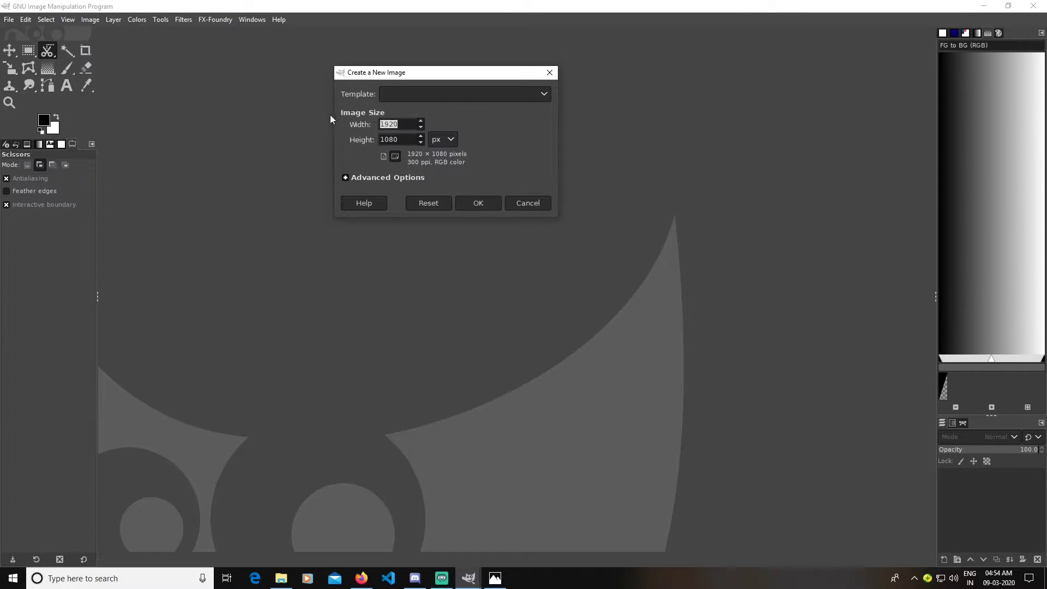
pyautogui.write('2000')
pyautogui.press('Tab')
pyautogui.write('200')
pyautogui.write('0')
pyautogui.click(477, 206)
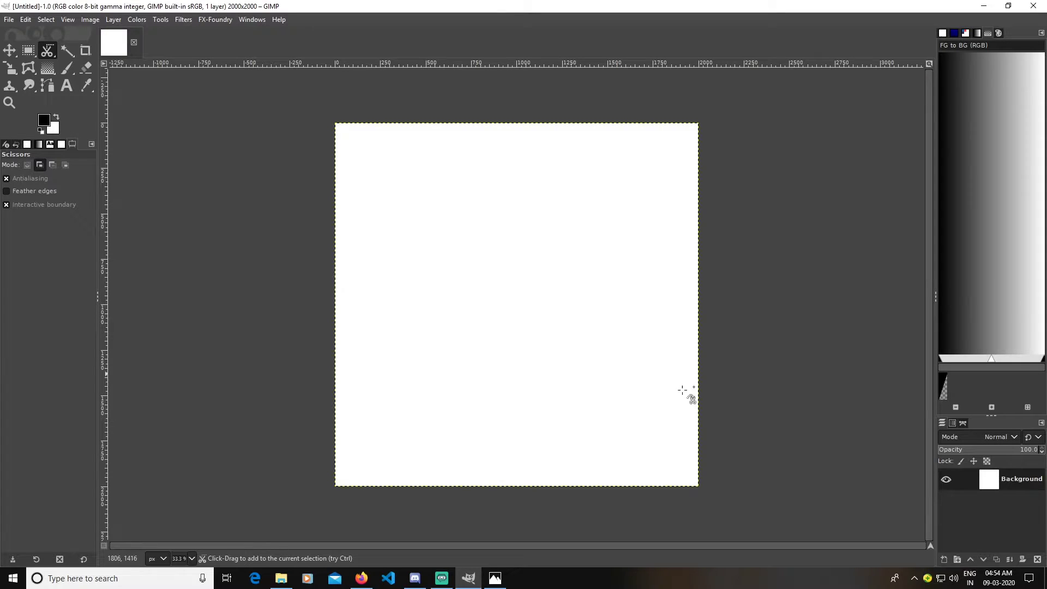
pyautogui.press('super+e')
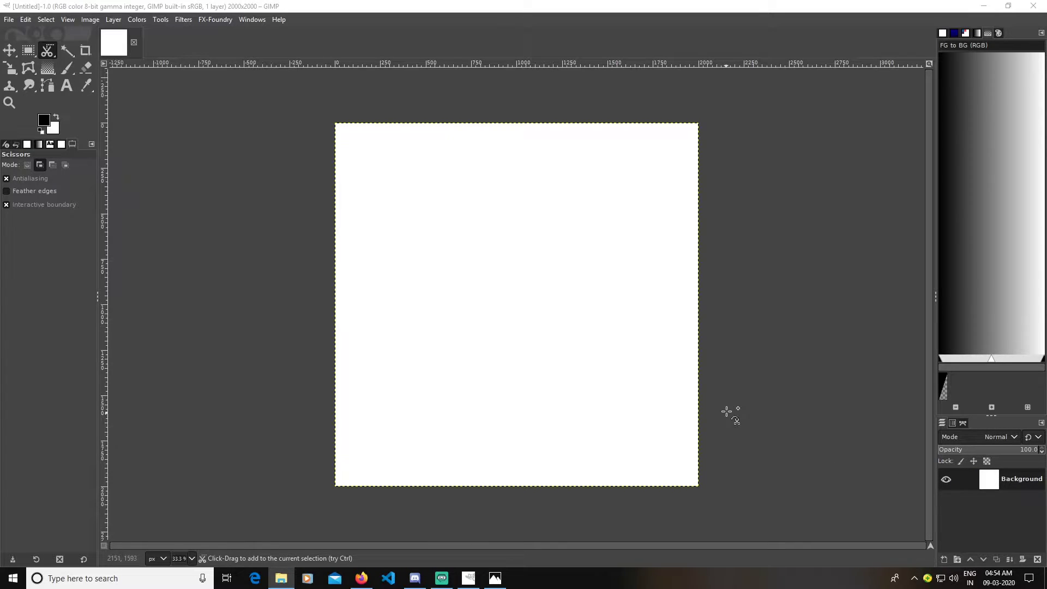
# Drop in the woman photo as a converted layer and scale it to canvas height
pyautogui.moveTo(973, 480); pyautogui.dragTo(729, 410)
pyautogui.click(455, 202)
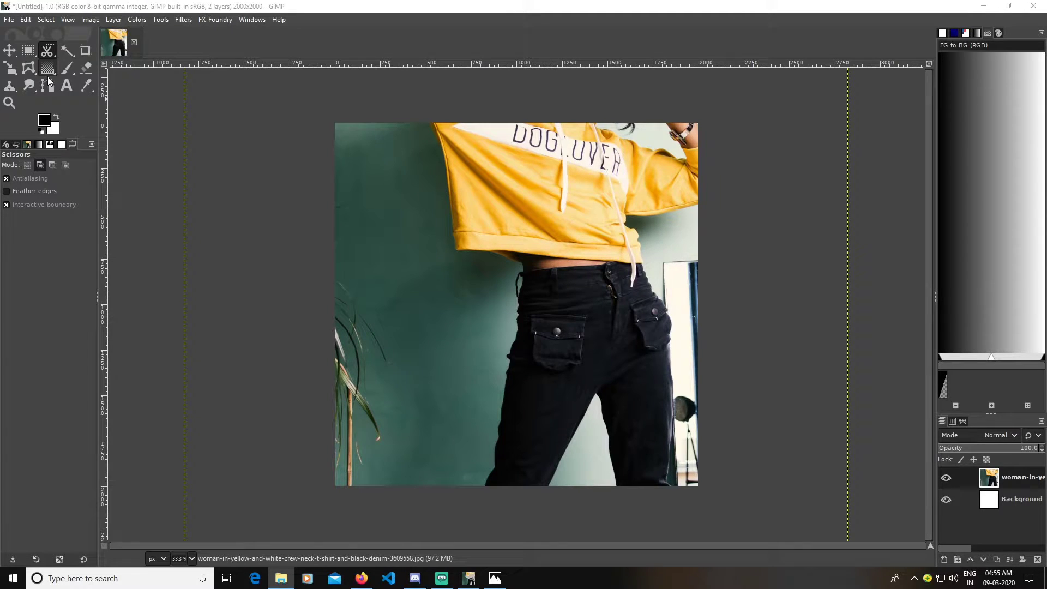
pyautogui.click(10, 70)
pyautogui.click(498, 296)
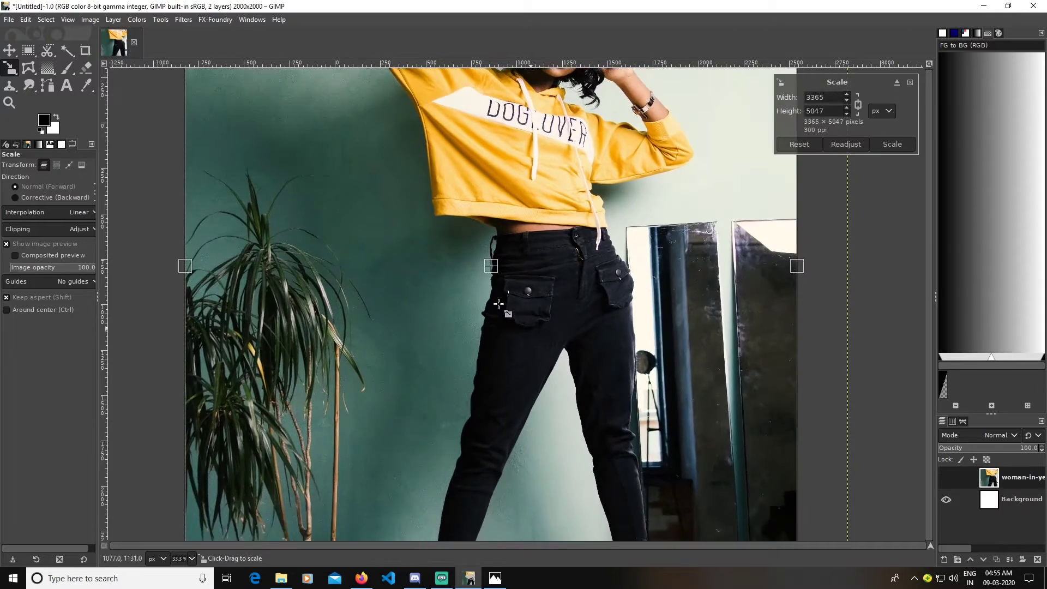
pyautogui.moveTo(498, 305); pyautogui.dragTo(473, 302)
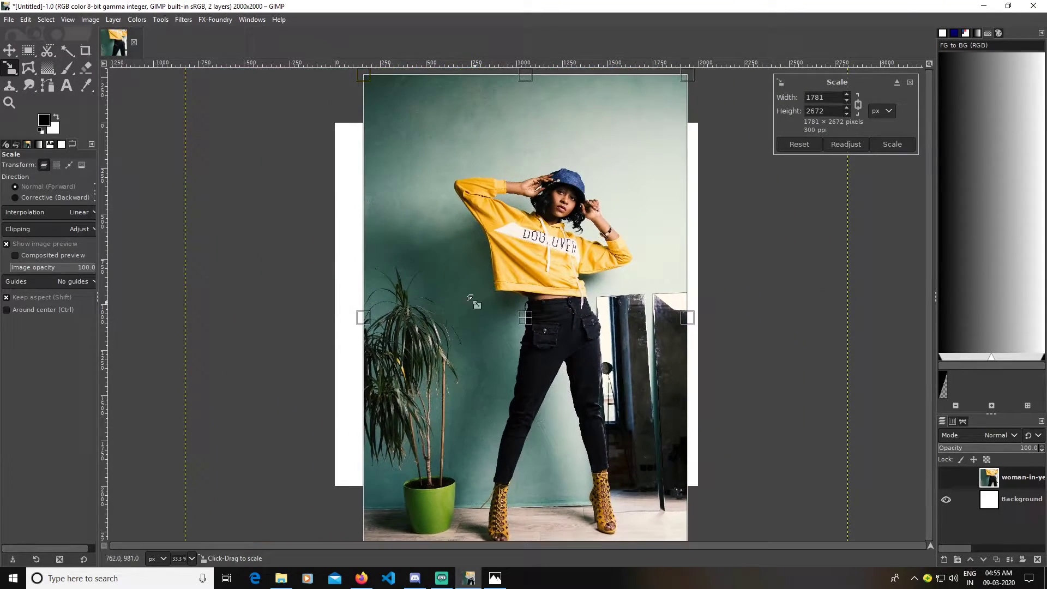
pyautogui.moveTo(472, 301); pyautogui.dragTo(466, 276)
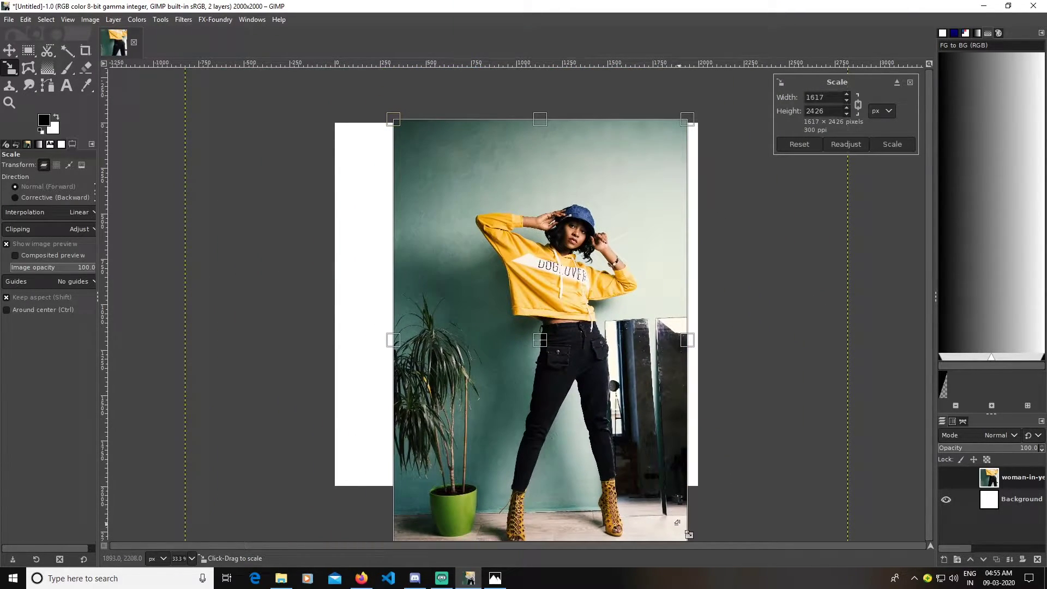
pyautogui.moveTo(688, 534); pyautogui.dragTo(642, 459)
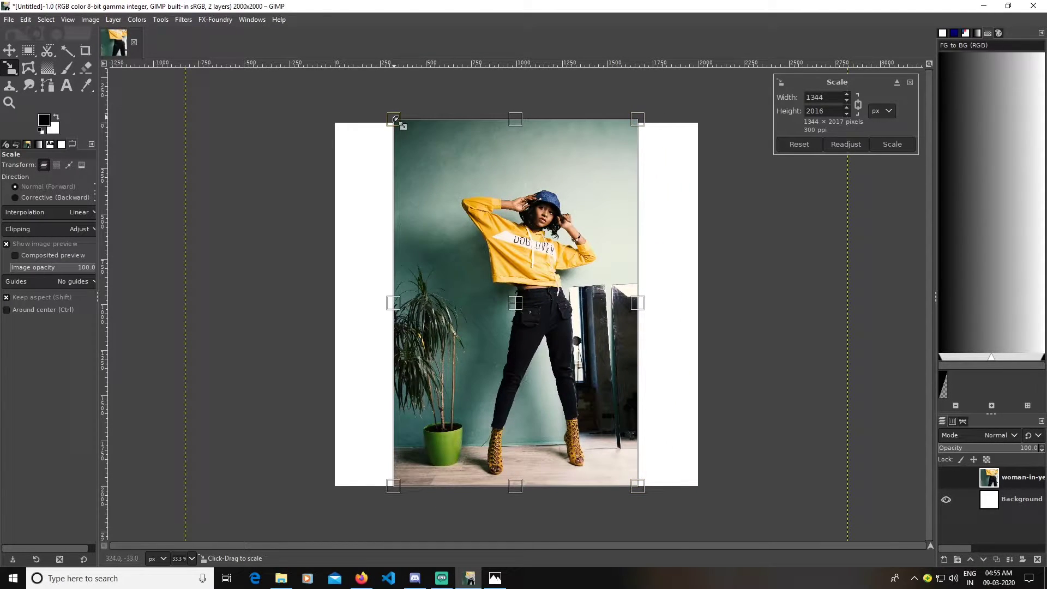
pyautogui.moveTo(396, 120); pyautogui.dragTo(399, 125)
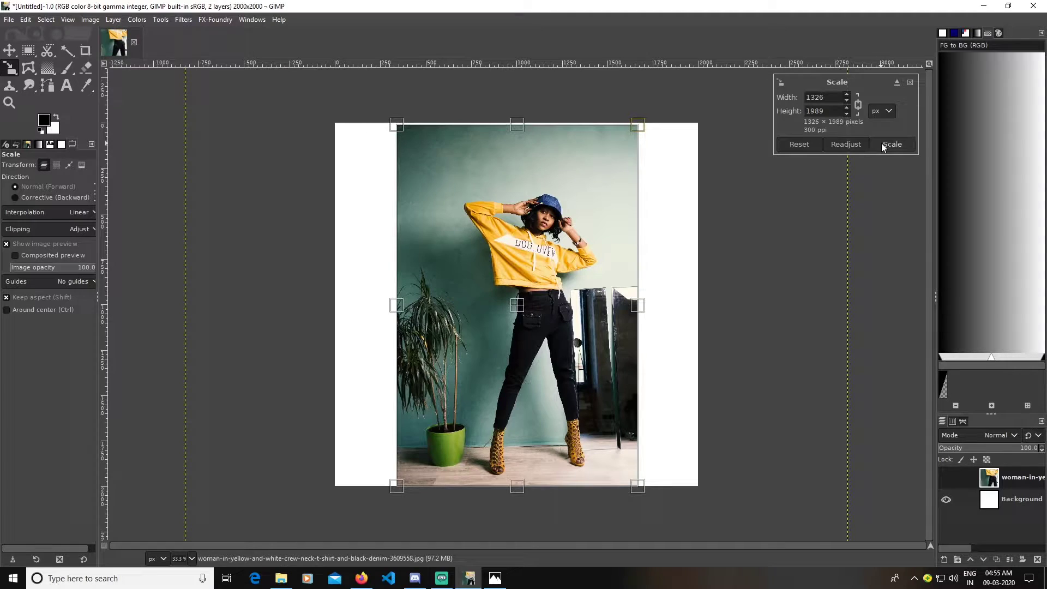
pyautogui.moveTo(638, 486); pyautogui.dragTo(633, 485)
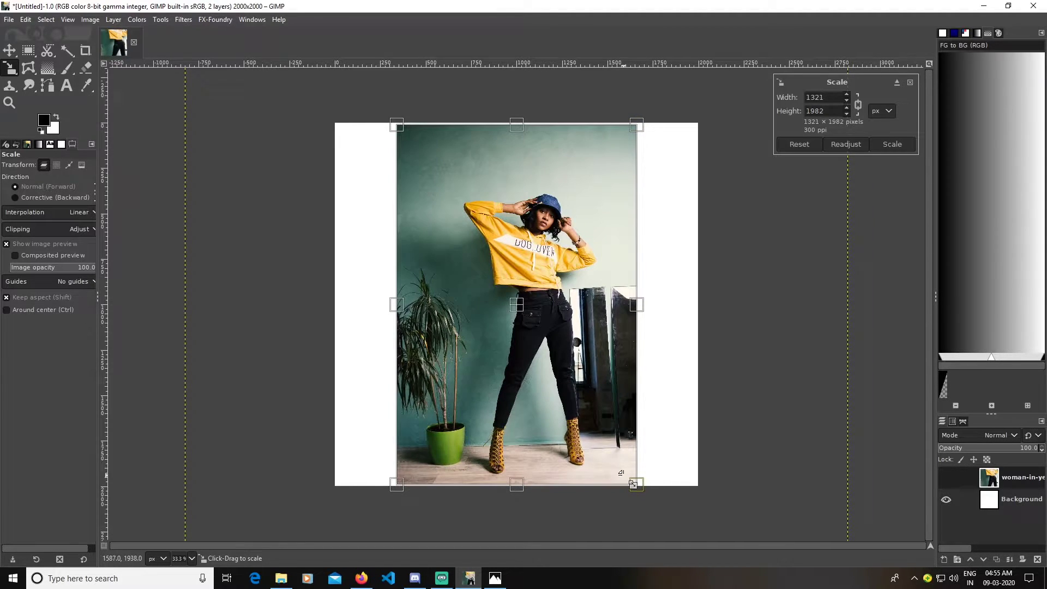
pyautogui.click(891, 144)
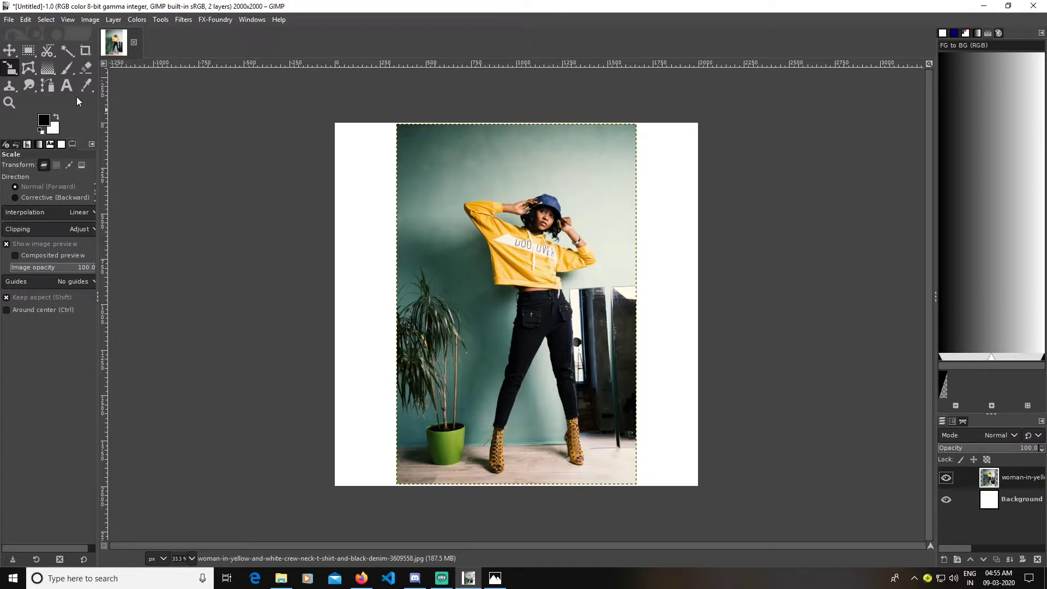
# Activate Scissors Select, check the photo layer's visibility, and bring the boots into view
pyautogui.click(47, 85)
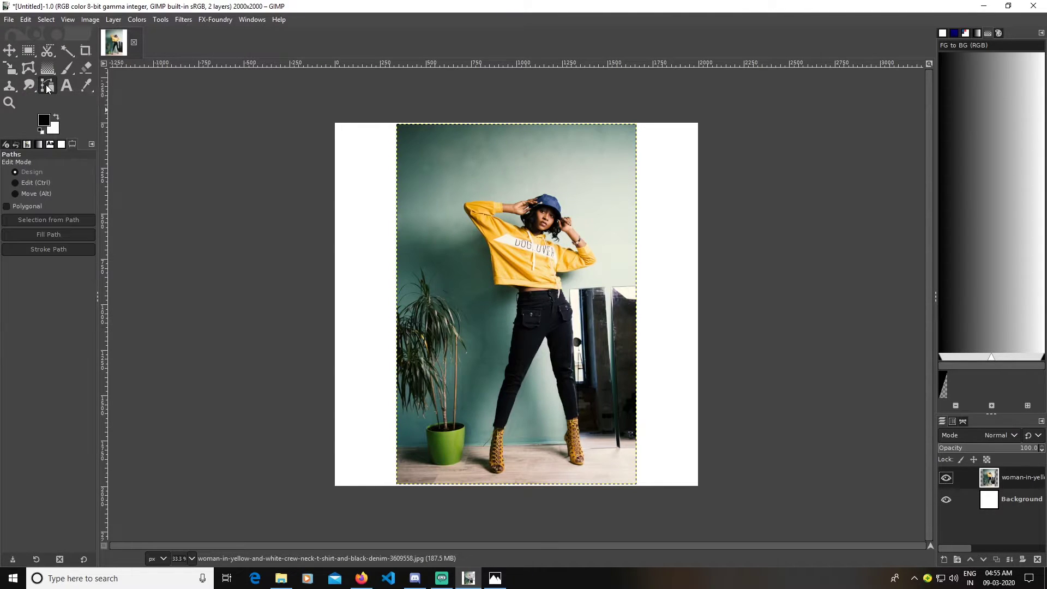
pyautogui.click(48, 54)
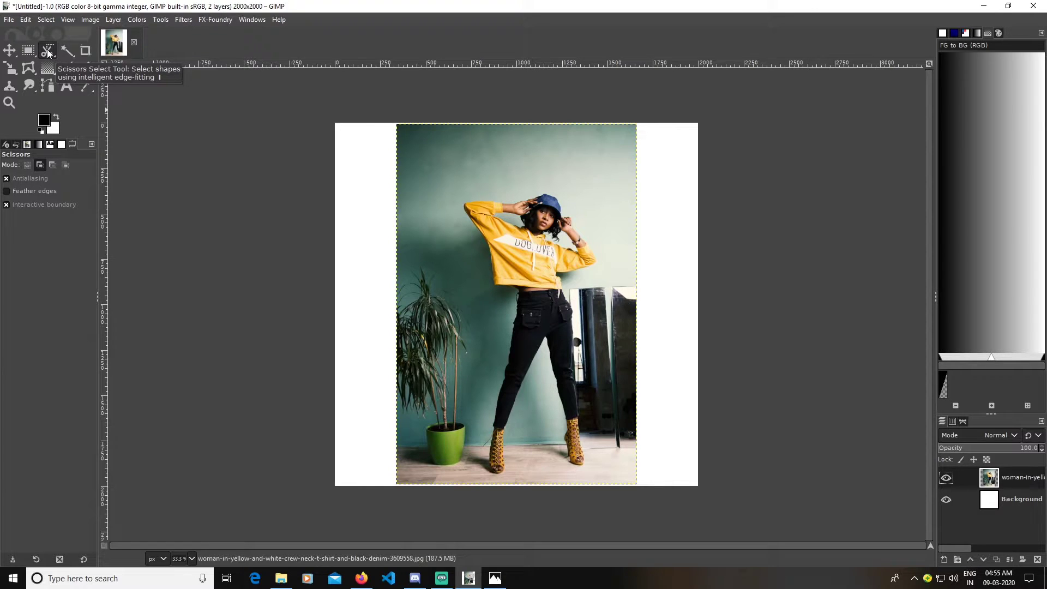
pyautogui.keyDown('ctrl'); pyautogui.scroll(2, 380, 327); pyautogui.keyUp('ctrl')
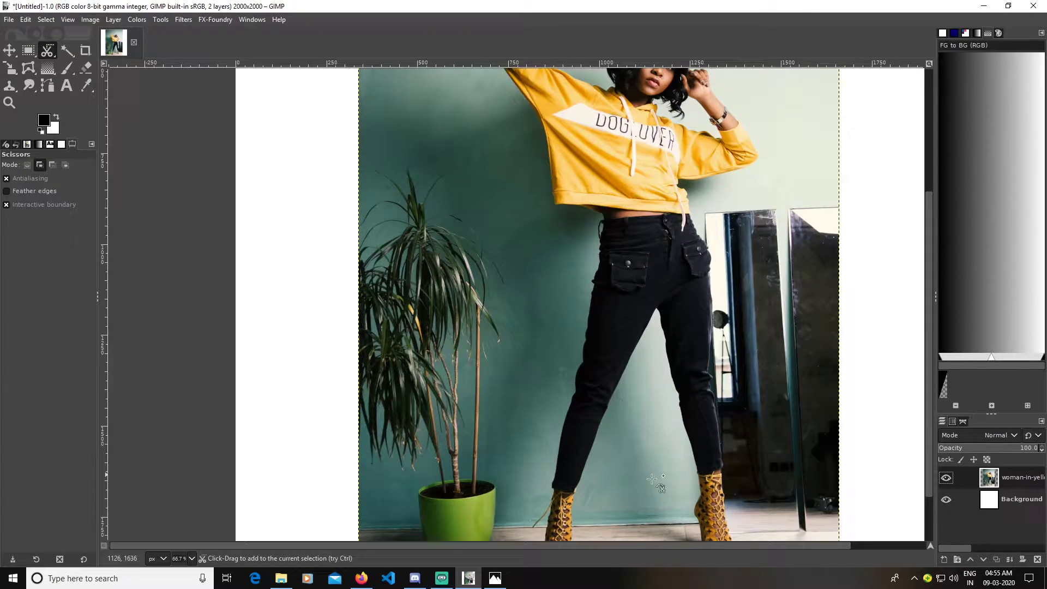
pyautogui.click(946, 477)
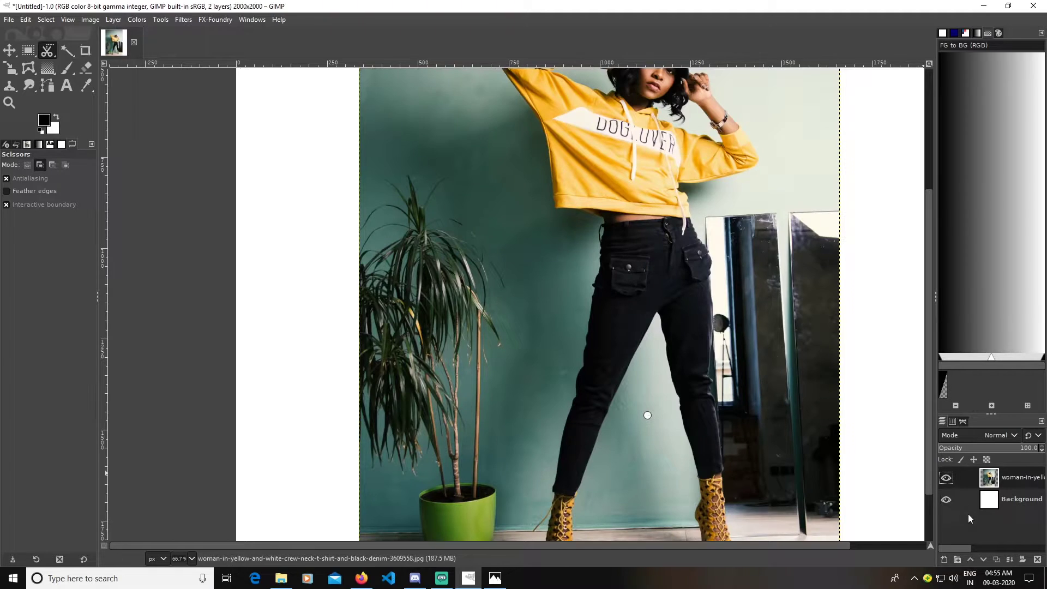
pyautogui.click(946, 478)
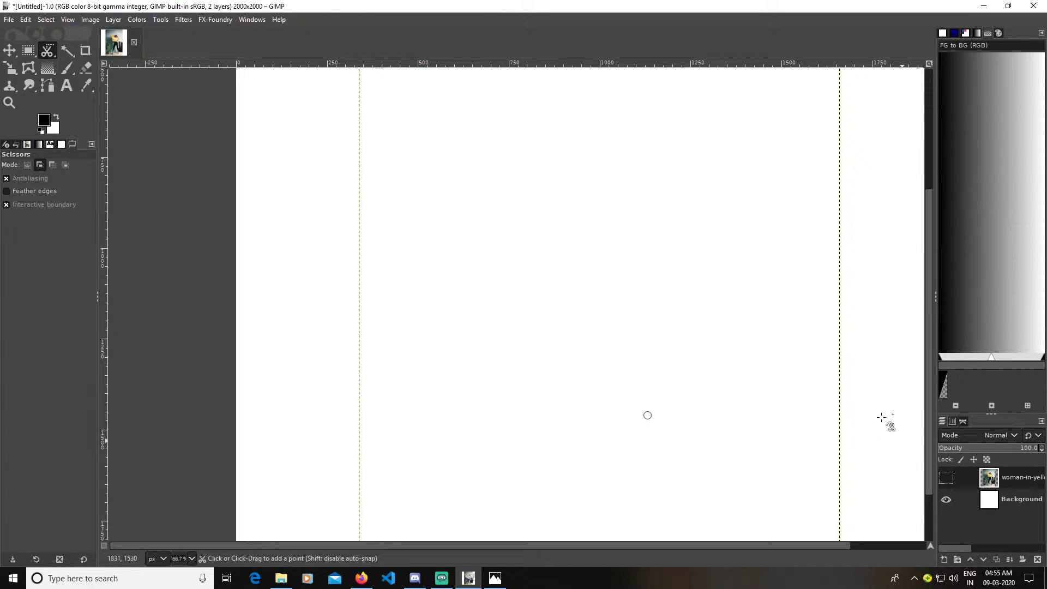
pyautogui.click(946, 478)
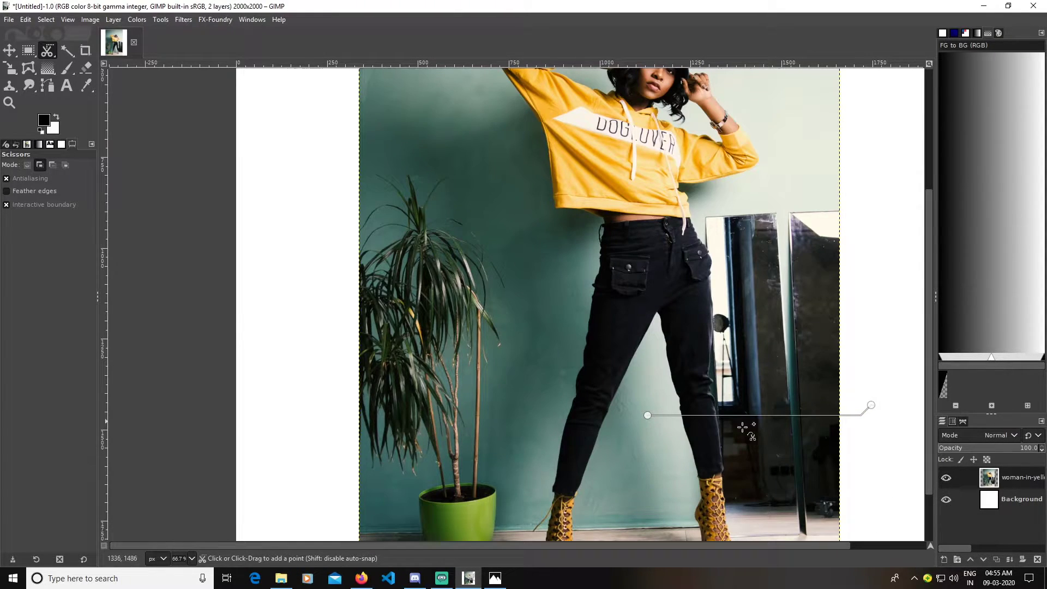
pyautogui.click(10, 50)
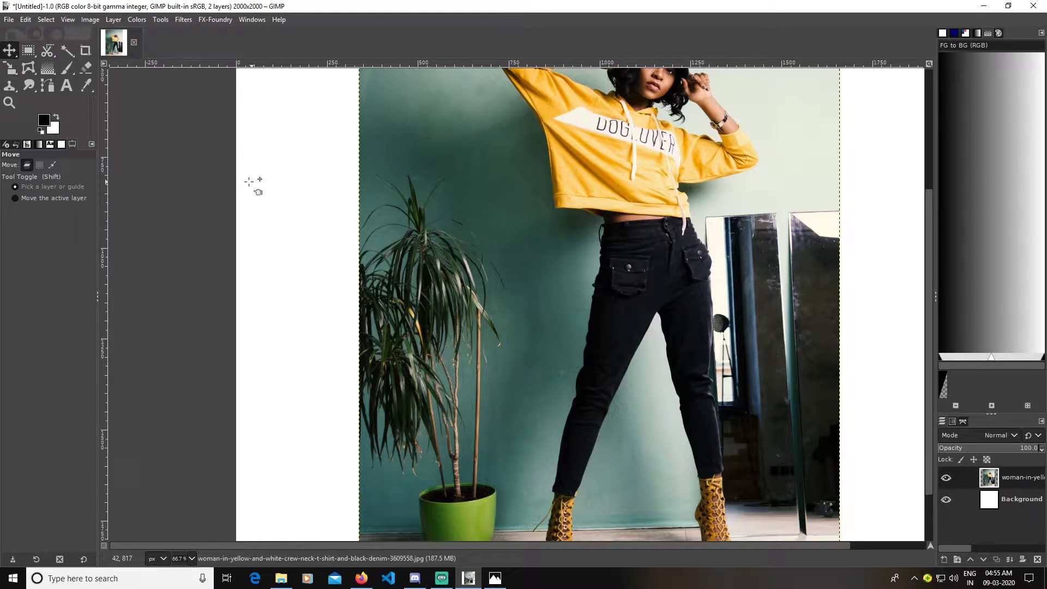
pyautogui.click(48, 51)
pyautogui.moveTo(220, 315); pyautogui.dragTo(138, 163)
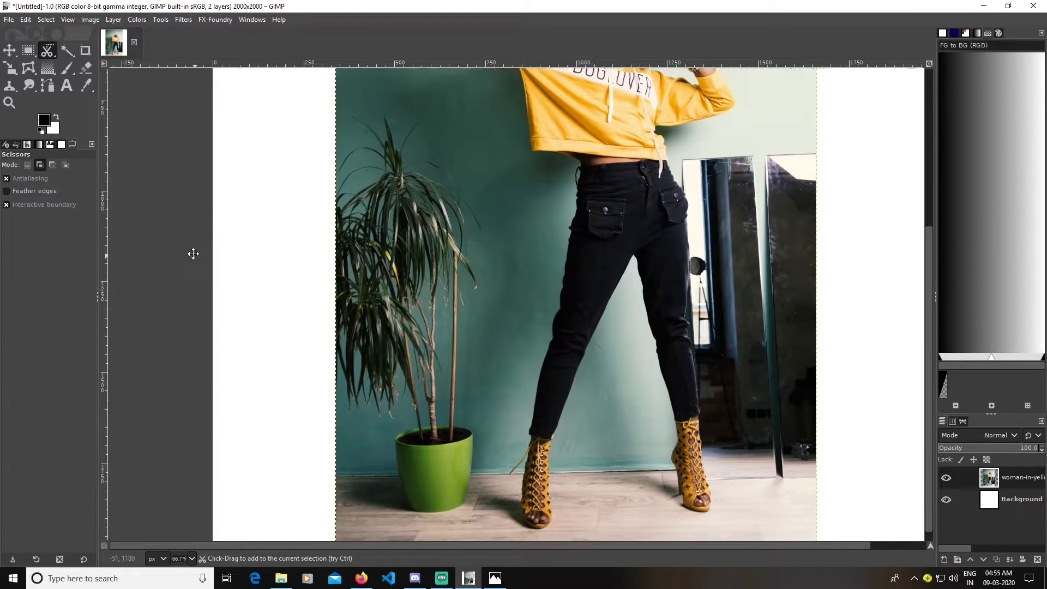
# Place outline points from the left boot up along the leg edge
pyautogui.click(463, 400)
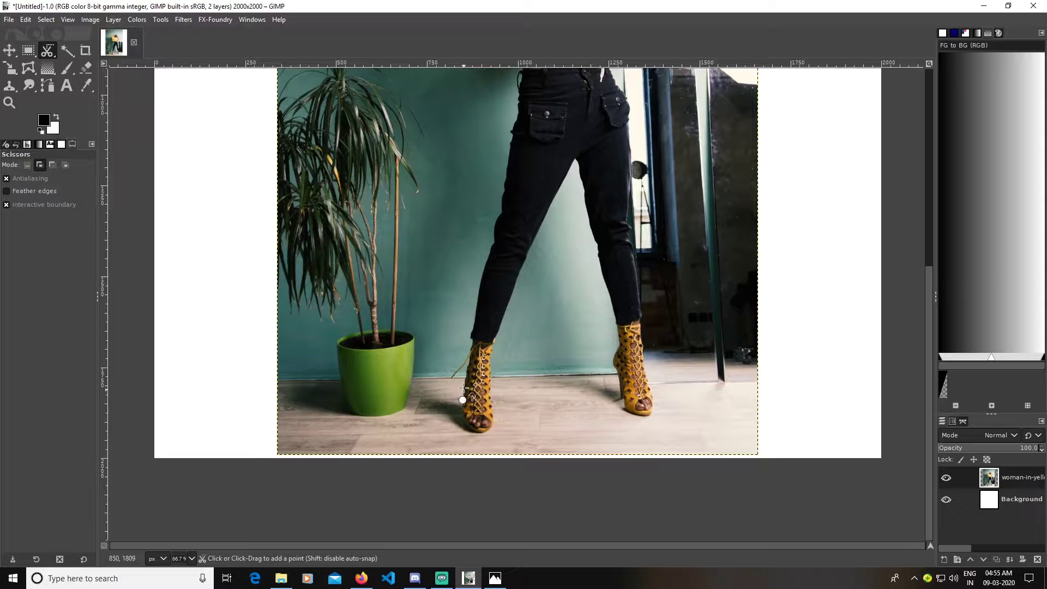
pyautogui.click(466, 372)
pyautogui.click(473, 355)
pyautogui.click(469, 336)
pyautogui.click(476, 304)
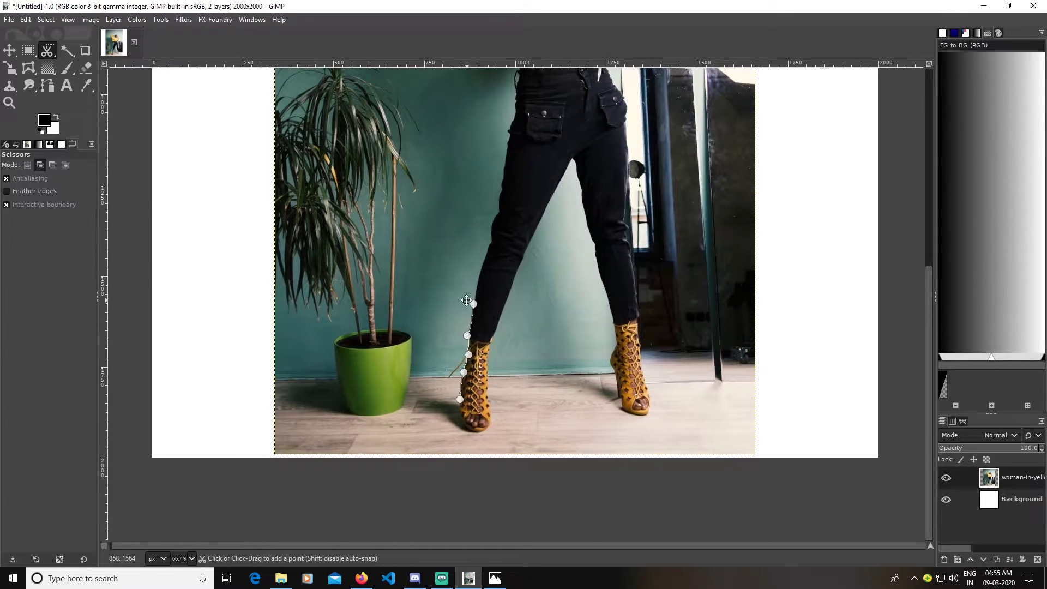
# Extend the outline up the thigh and hips to the hoodie hem
pyautogui.moveTo(467, 300); pyautogui.dragTo(444, 395)
pyautogui.click(459, 357)
pyautogui.moveTo(459, 357); pyautogui.dragTo(450, 418)
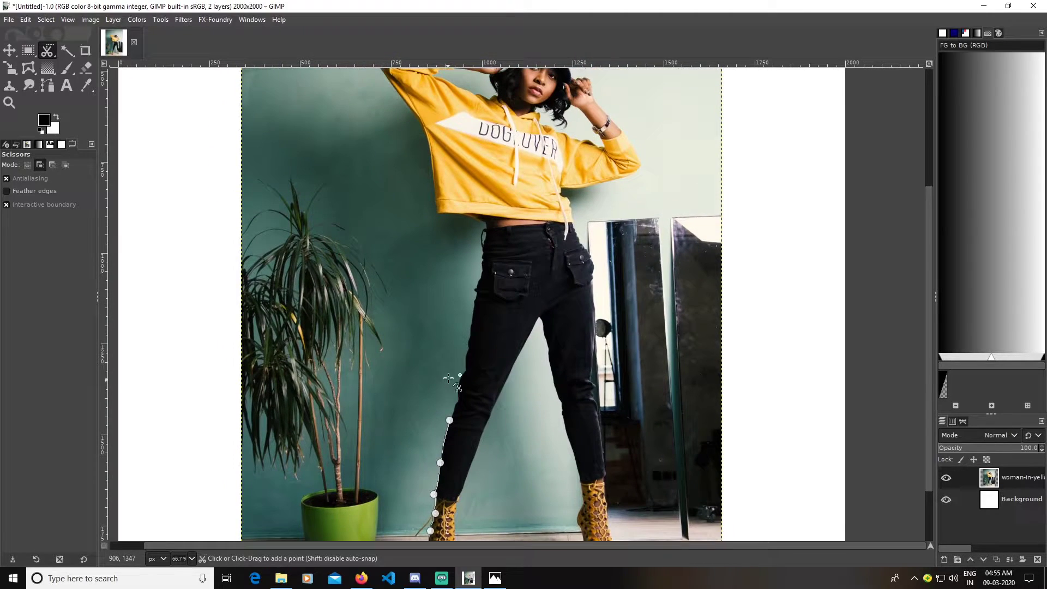
pyautogui.click(466, 357)
pyautogui.moveTo(465, 327); pyautogui.dragTo(476, 393)
pyautogui.click(479, 352)
pyautogui.click(482, 357)
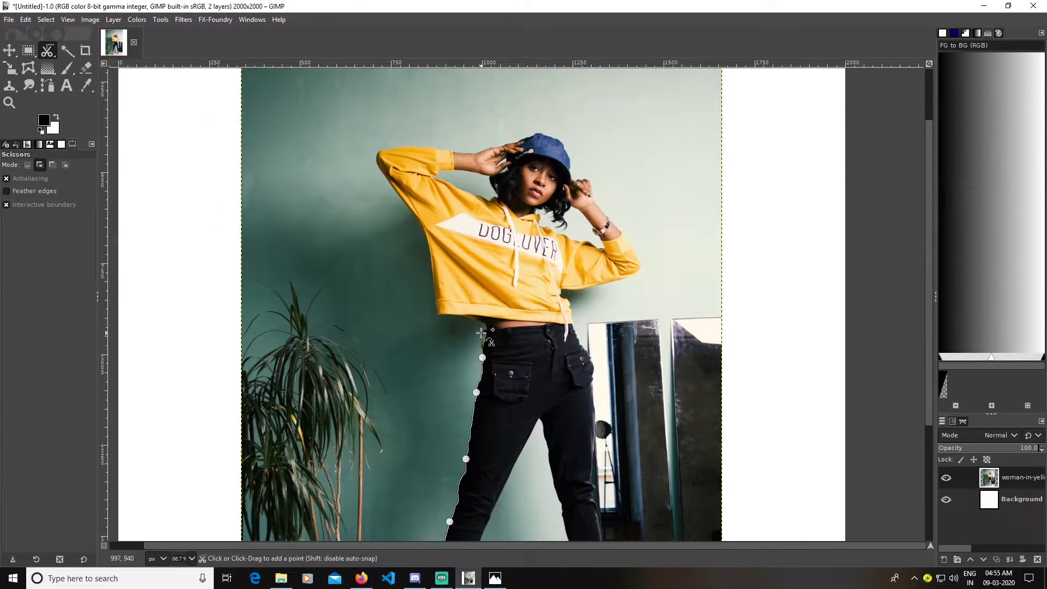
pyautogui.click(483, 328)
# Trace the outline along the hoodie edge and up the sleeve toward the hat
pyautogui.click(438, 312)
pyautogui.scroll(3, 429, 372)
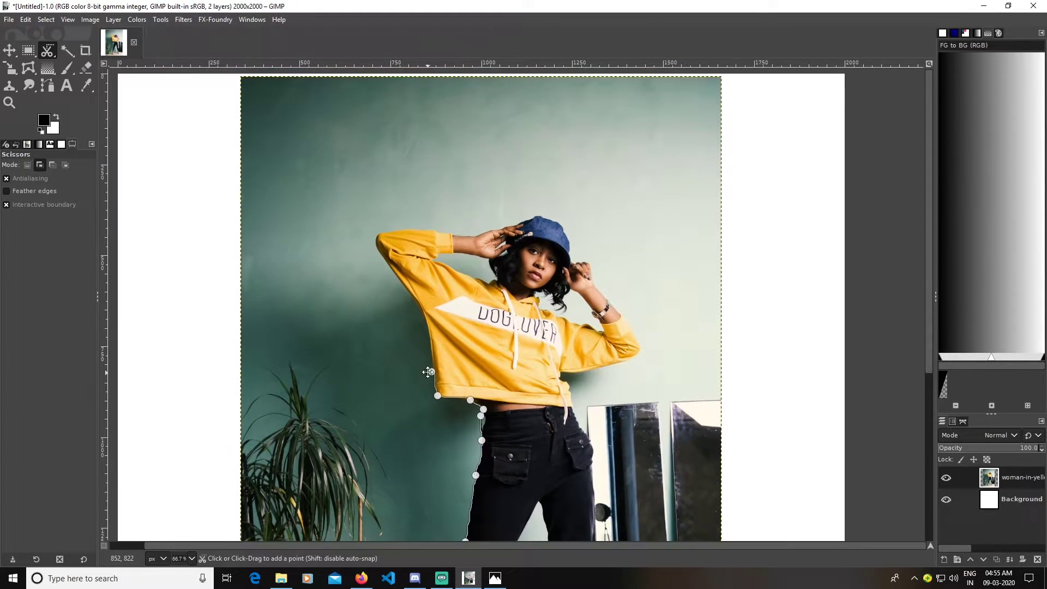
pyautogui.click(429, 328)
pyautogui.scroll(2, 430, 327)
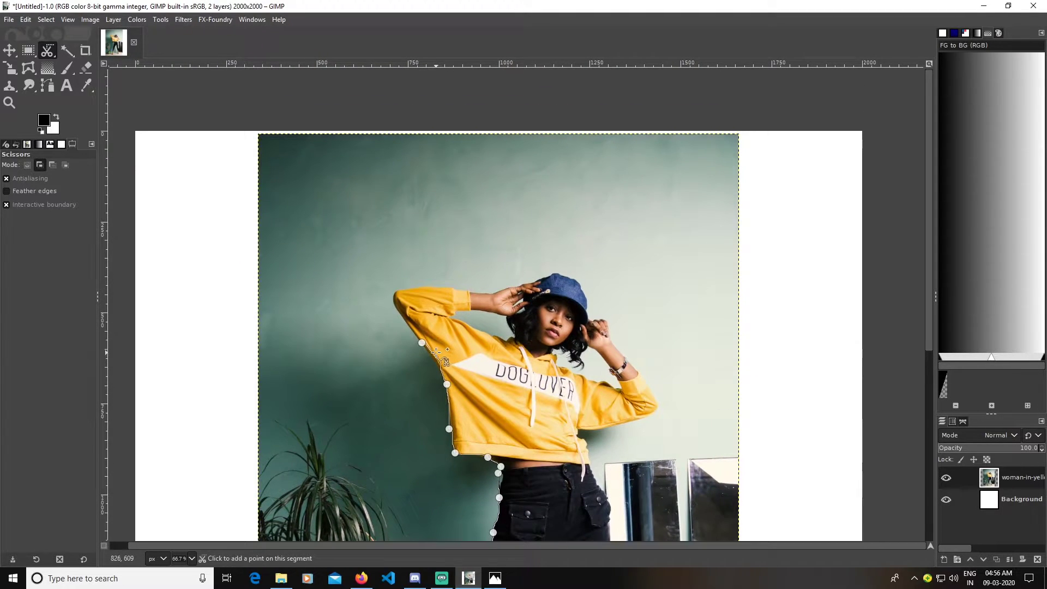
pyautogui.click(432, 359)
pyautogui.click(439, 373)
pyautogui.click(393, 294)
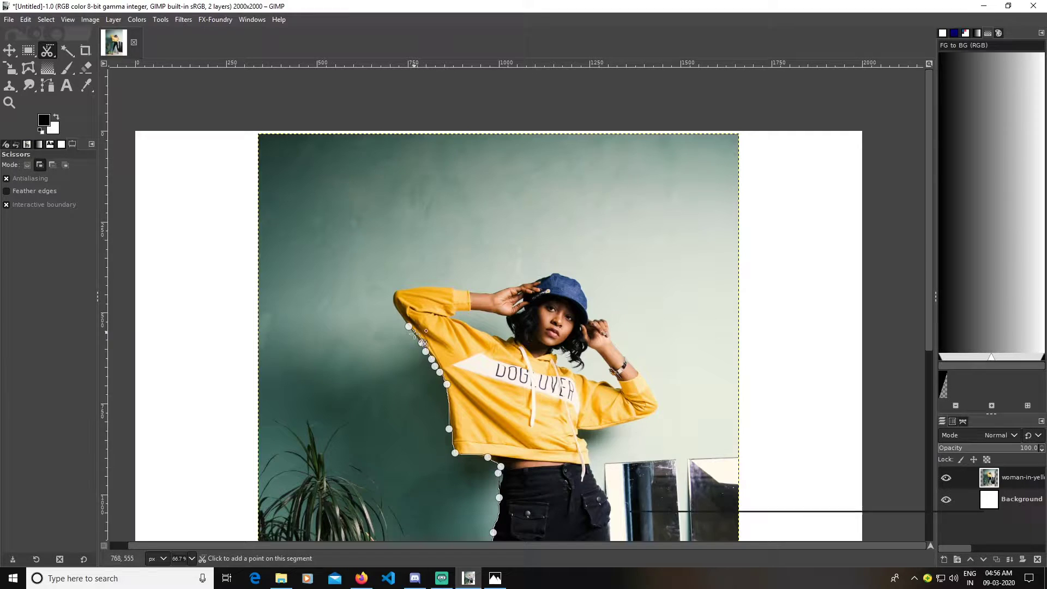
pyautogui.scroll(2, 392, 294)
pyautogui.click(433, 337)
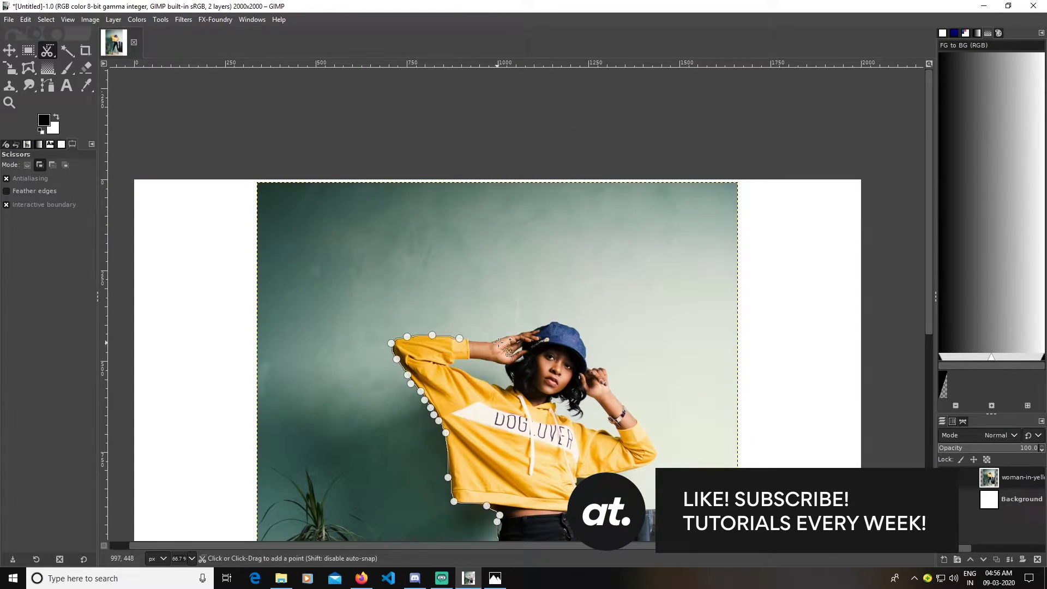
pyautogui.click(496, 342)
pyautogui.hscroll(2, 496, 342)
pyautogui.click(456, 357)
pyautogui.click(480, 345)
pyautogui.scroll(-2, 498, 346)
# Trace around the hat and raised hand, then down the arm to the waist
pyautogui.click(439, 314)
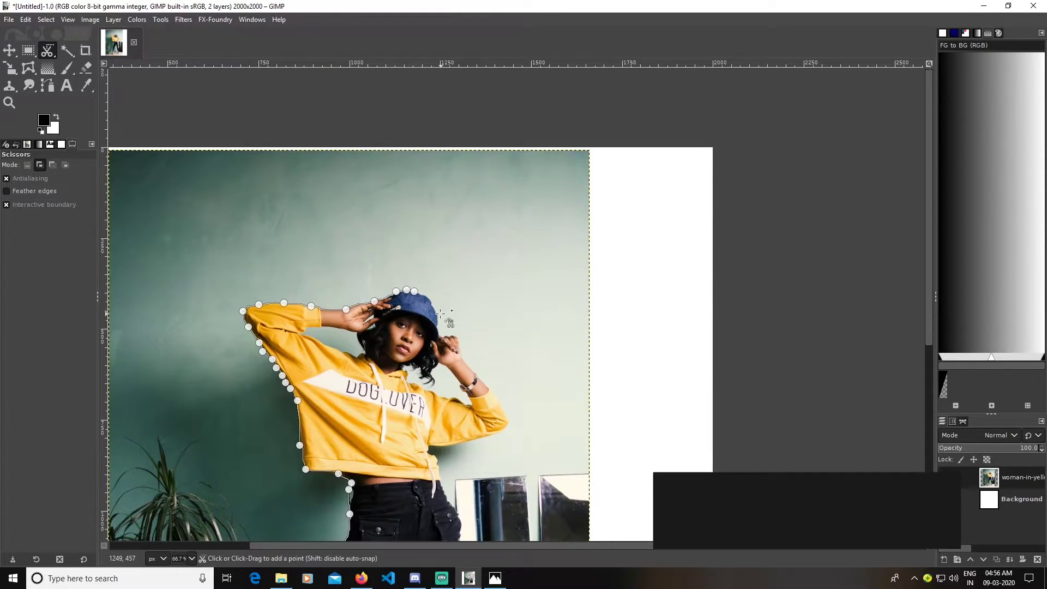
pyautogui.click(443, 336)
pyautogui.scroll(-2, 461, 337)
pyautogui.click(471, 328)
pyautogui.click(484, 353)
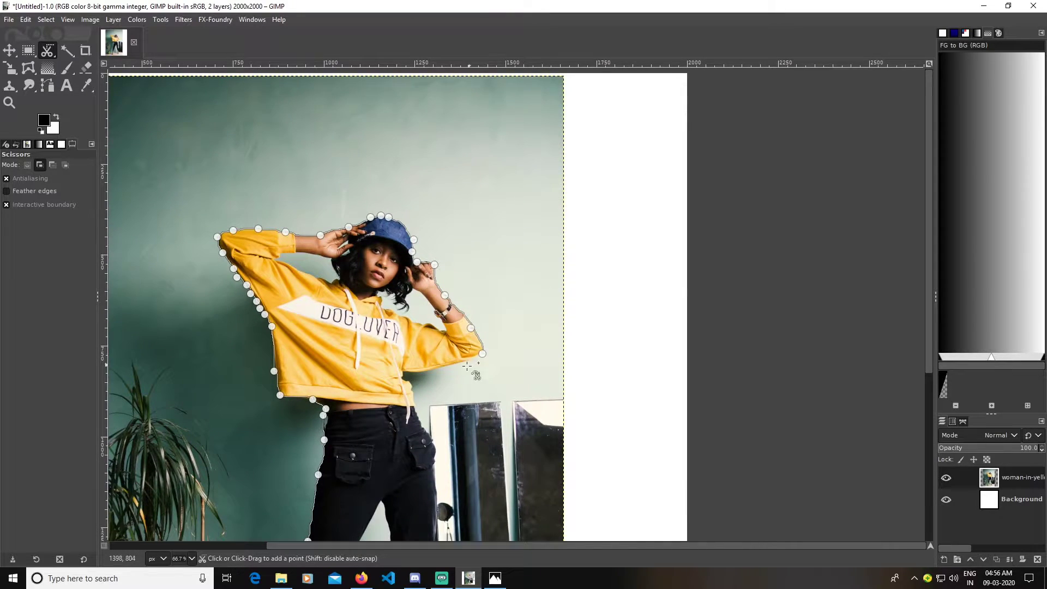
pyautogui.scroll(-2, 483, 353)
pyautogui.click(422, 308)
pyautogui.click(428, 312)
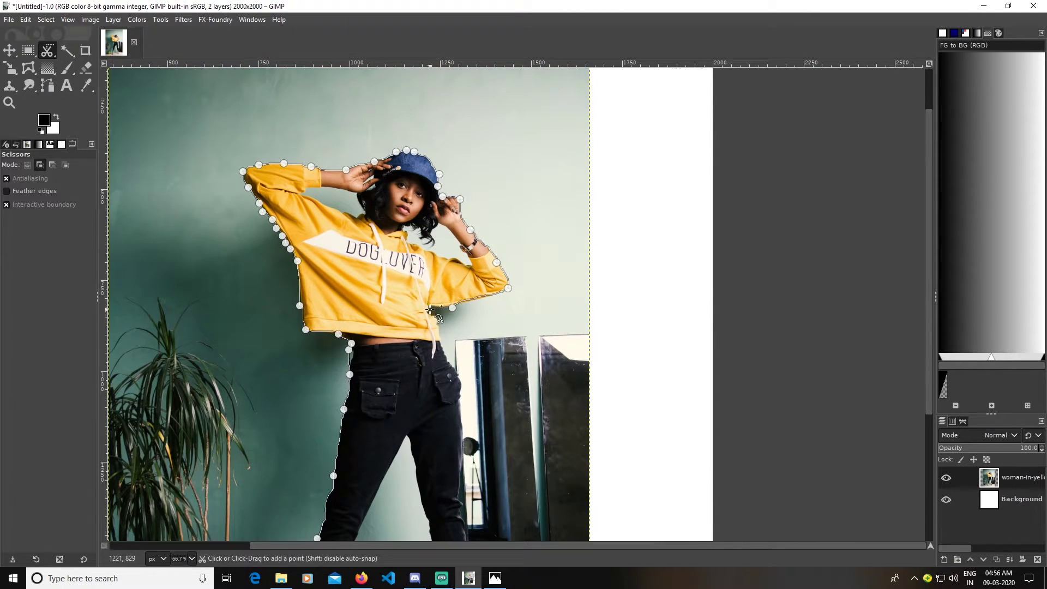
pyautogui.scroll(-2, 423, 282)
pyautogui.scroll(-1, 423, 279)
pyautogui.scroll(-4, 424, 280)
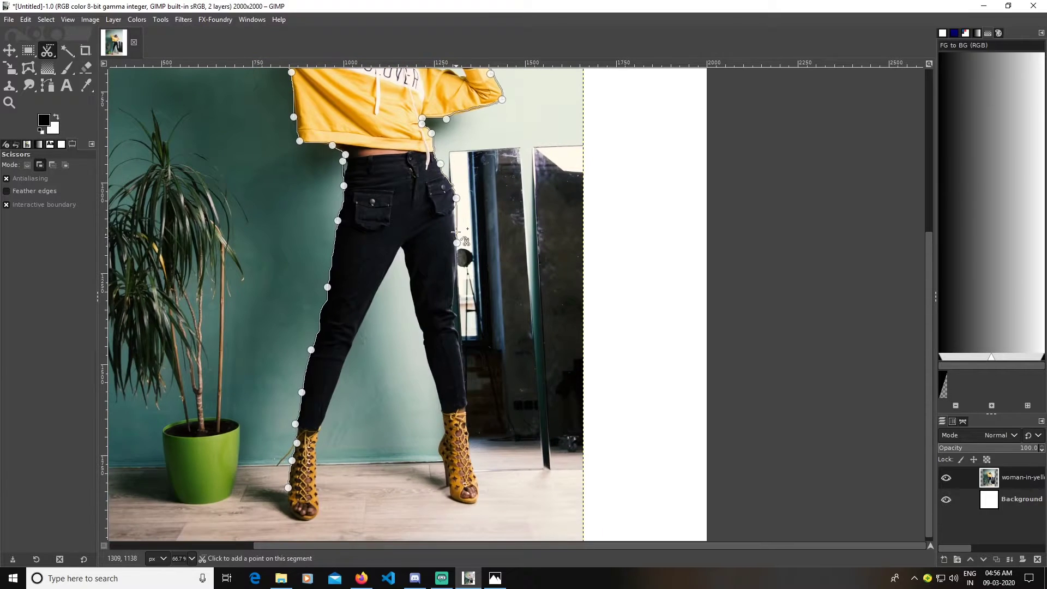
# Trace down the trouser edge to the ankle and around the right boot
pyautogui.click(452, 200)
pyautogui.click(453, 283)
pyautogui.scroll(-3, 453, 283)
pyautogui.click(483, 215)
pyautogui.click(487, 224)
pyautogui.scroll(-2, 489, 240)
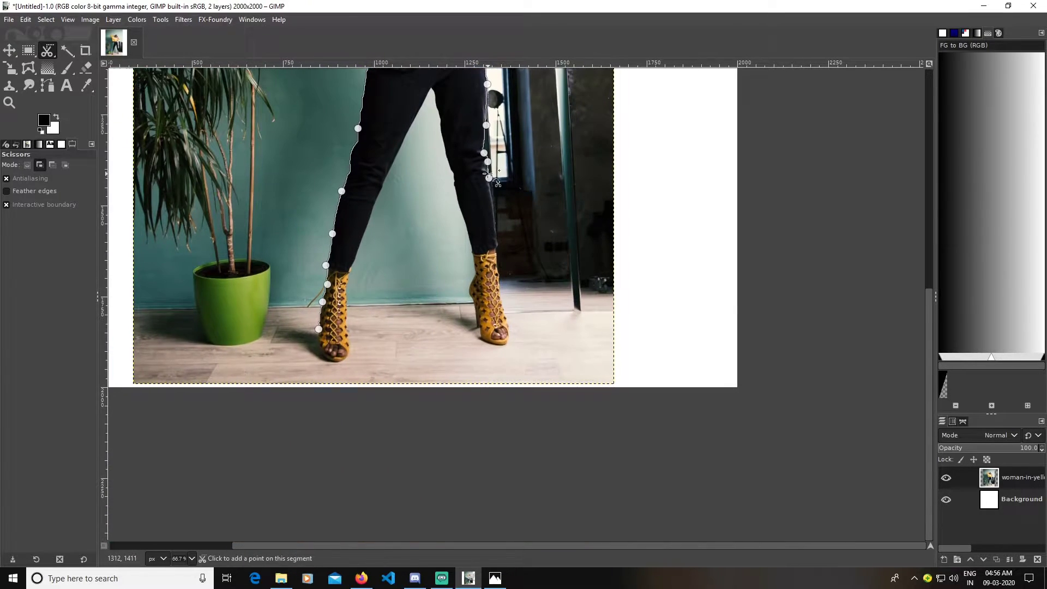
pyautogui.scroll(-2, 491, 221)
pyautogui.click(496, 205)
pyautogui.click(500, 246)
pyautogui.click(511, 270)
pyautogui.click(483, 284)
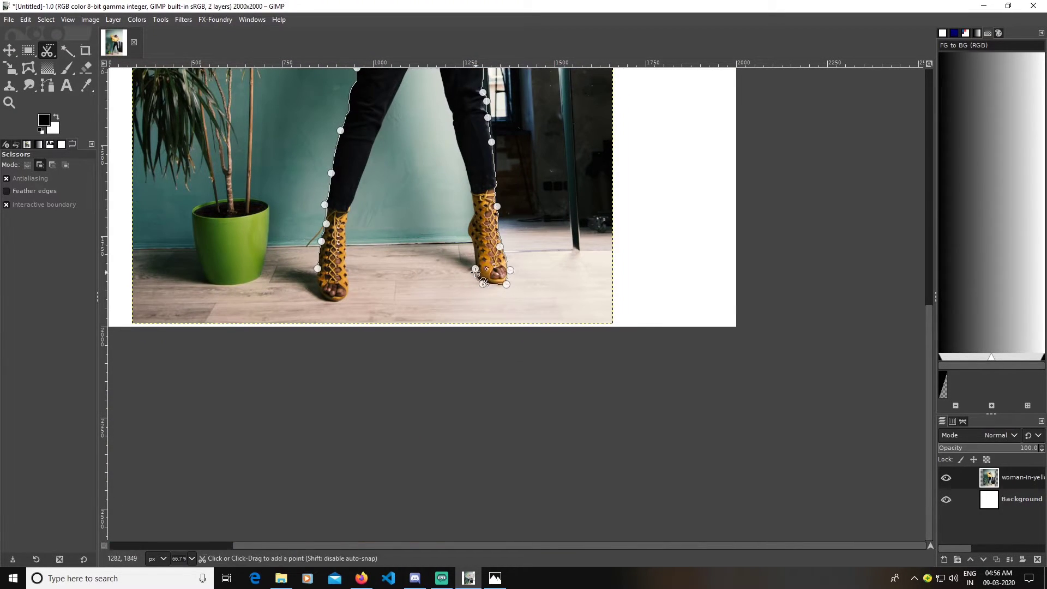
pyautogui.scroll(2, 491, 286)
pyautogui.click(474, 271)
pyautogui.scroll(1, 479, 287)
pyautogui.scroll(2, 479, 286)
pyautogui.scroll(1, 470, 303)
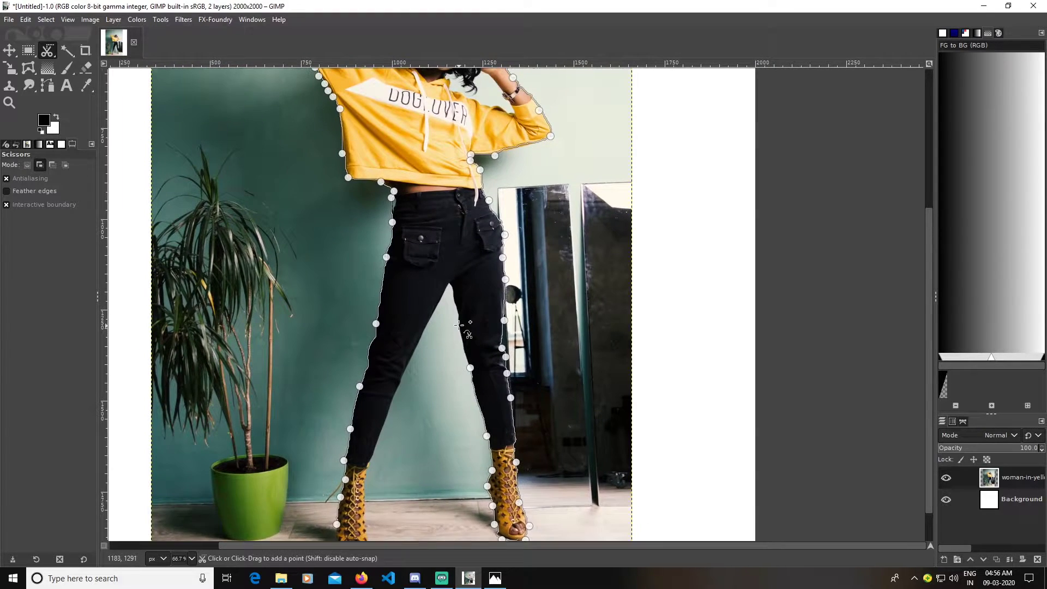
pyautogui.scroll(1, 462, 323)
pyautogui.scroll(1, 454, 343)
pyautogui.scroll(-2, 451, 352)
pyautogui.scroll(-1, 475, 335)
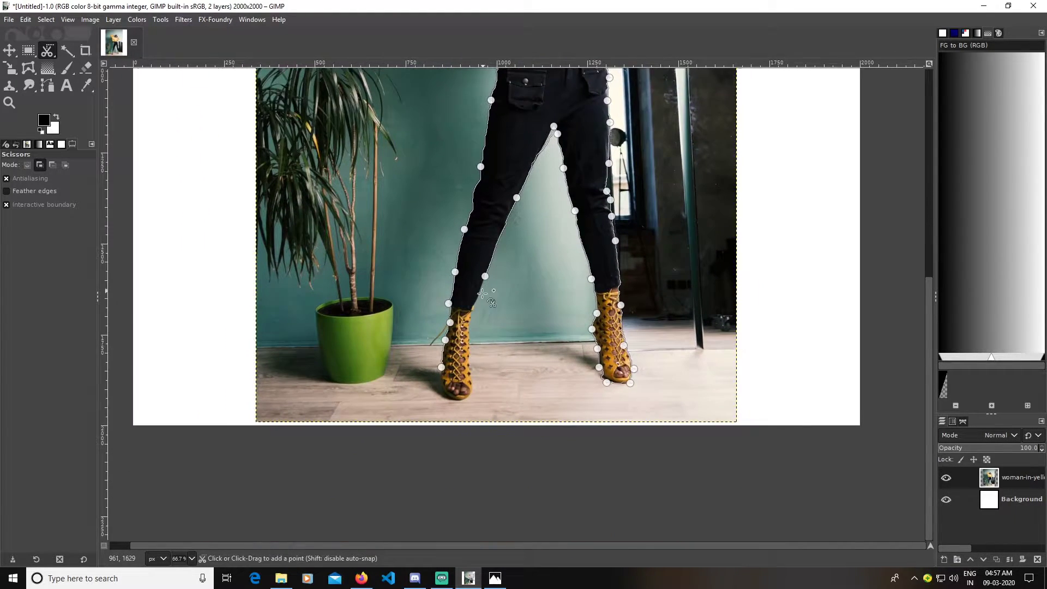
pyautogui.scroll(-1, 499, 320)
pyautogui.scroll(-1, 520, 303)
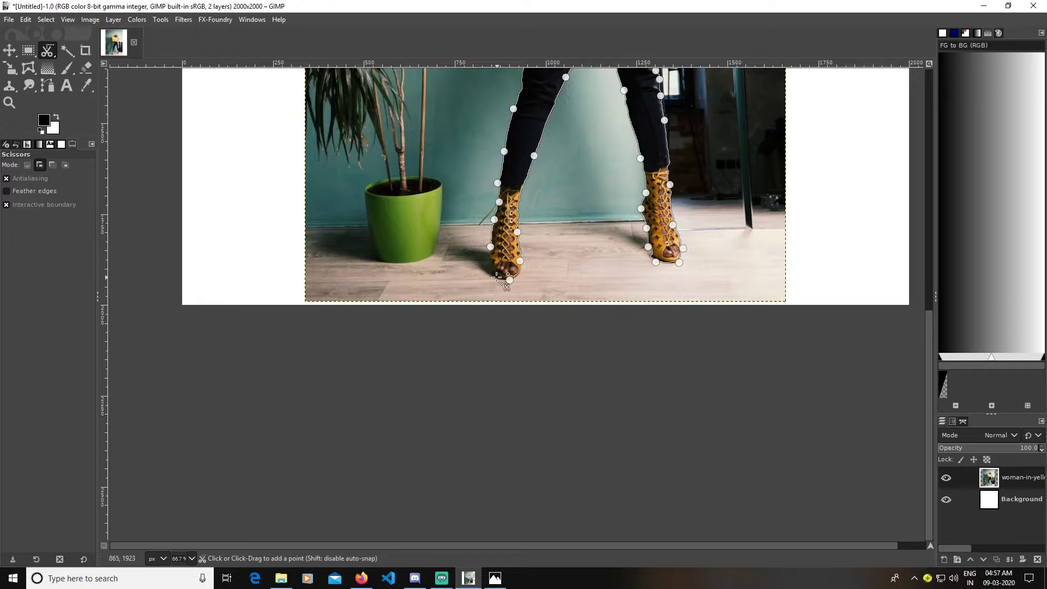
# Outline the left boot, close the path, and turn it into a selection
pyautogui.click(510, 279)
pyautogui.click(520, 272)
pyautogui.scroll(1, 490, 275)
pyautogui.click(488, 280)
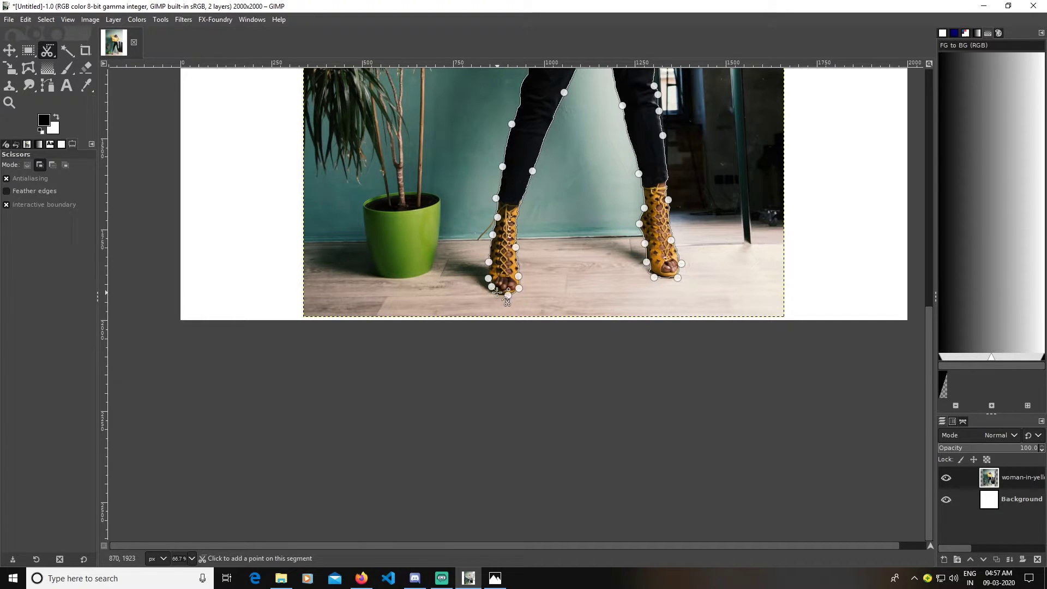
pyautogui.scroll(1, 497, 292)
pyautogui.hscroll(-2, 516, 295)
pyautogui.scroll(1, 524, 295)
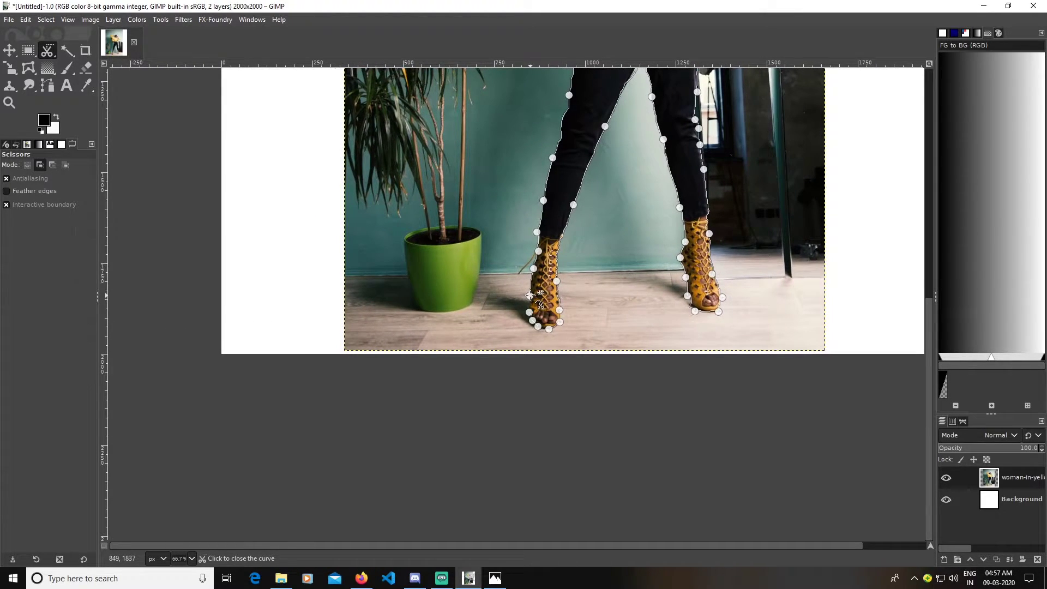
pyautogui.click(637, 248)
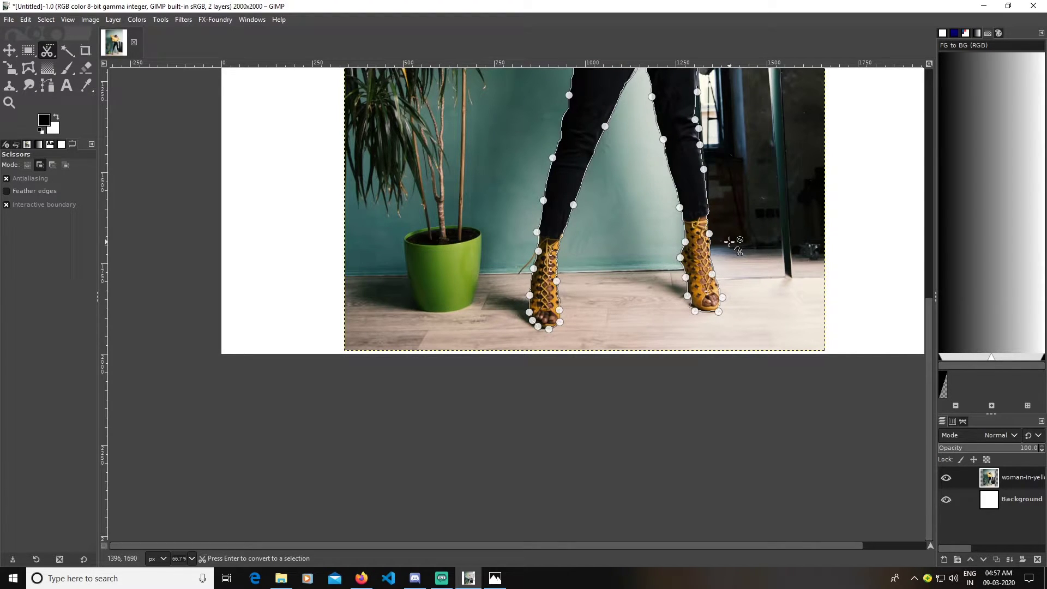
pyautogui.press('Return')
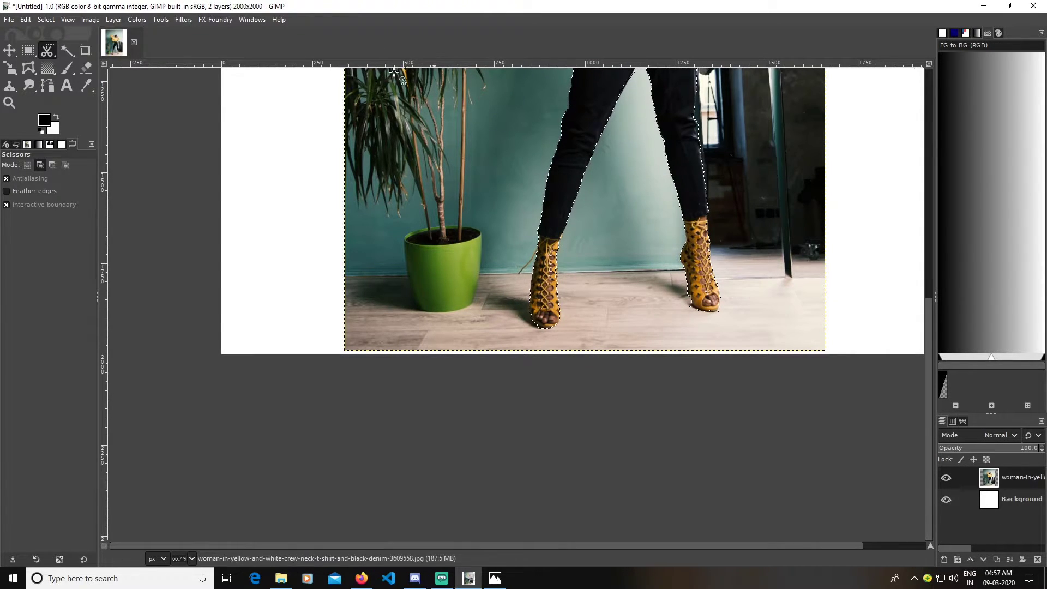
# Invert the selection and delete the background to white
pyautogui.click(26, 19)
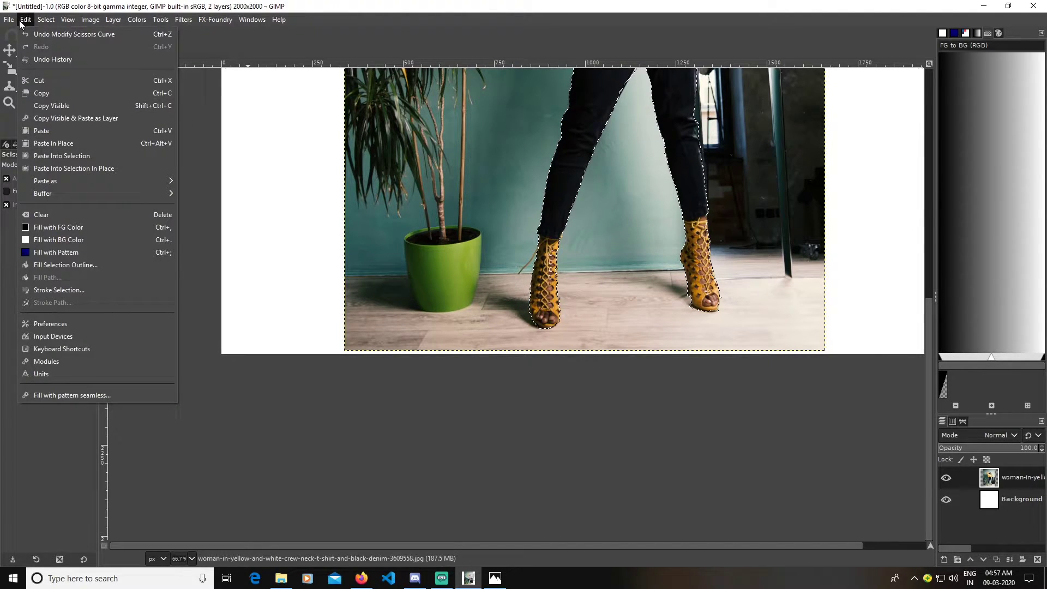
pyautogui.moveTo(46, 18)
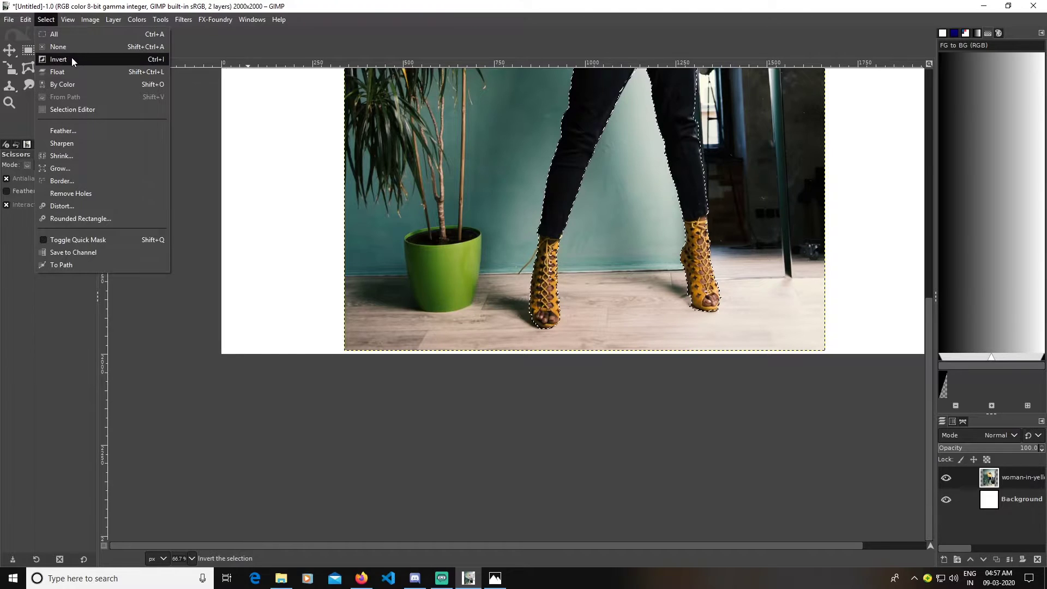
pyautogui.click(68, 58)
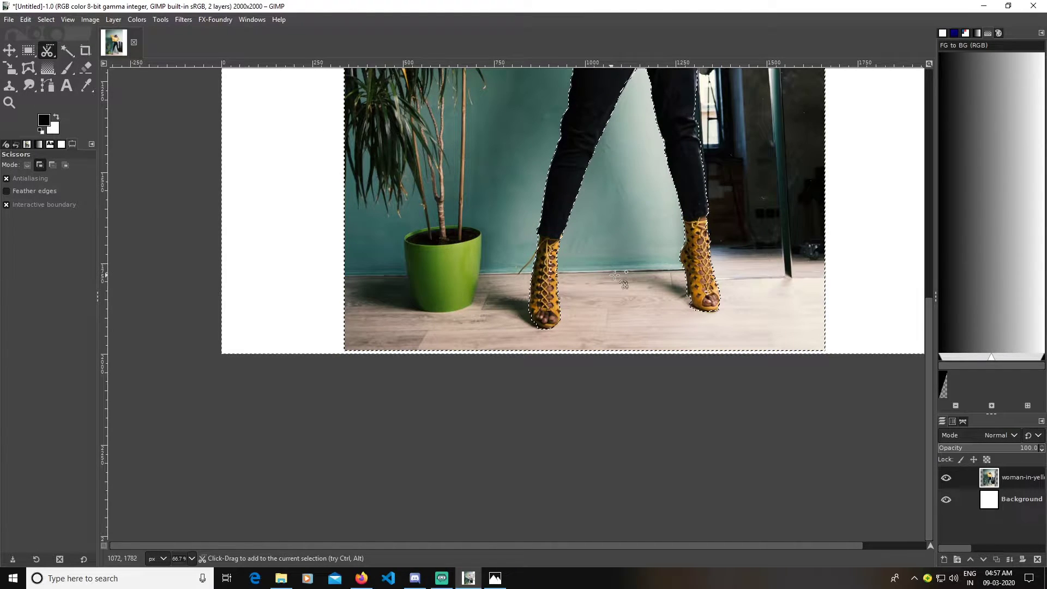
pyautogui.press('Delete')
pyautogui.keyDown('ctrl'); pyautogui.scroll(-3, 739, 317); pyautogui.keyUp('ctrl')
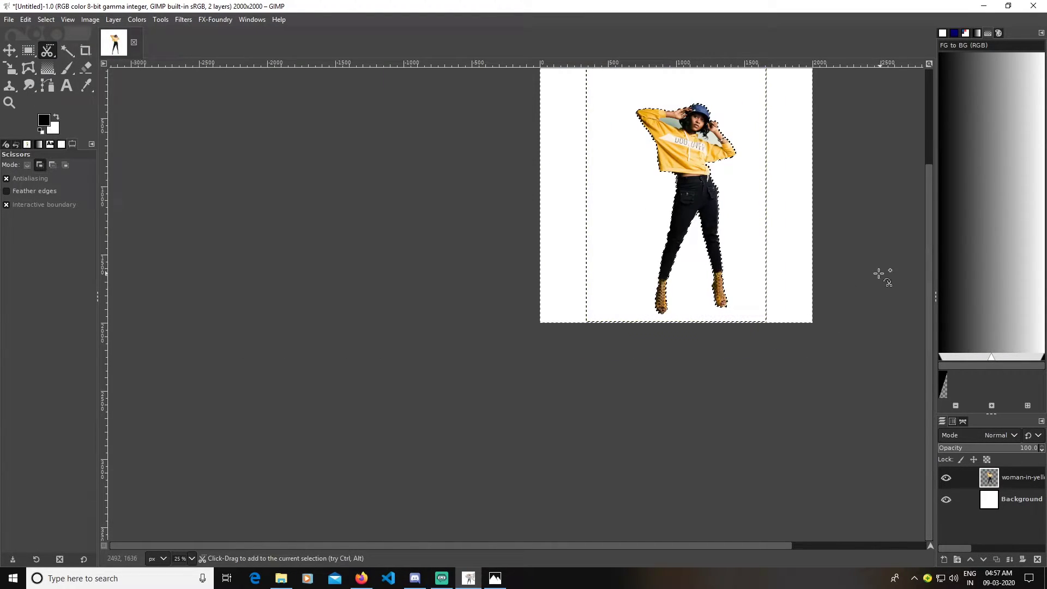
pyautogui.click(46, 19)
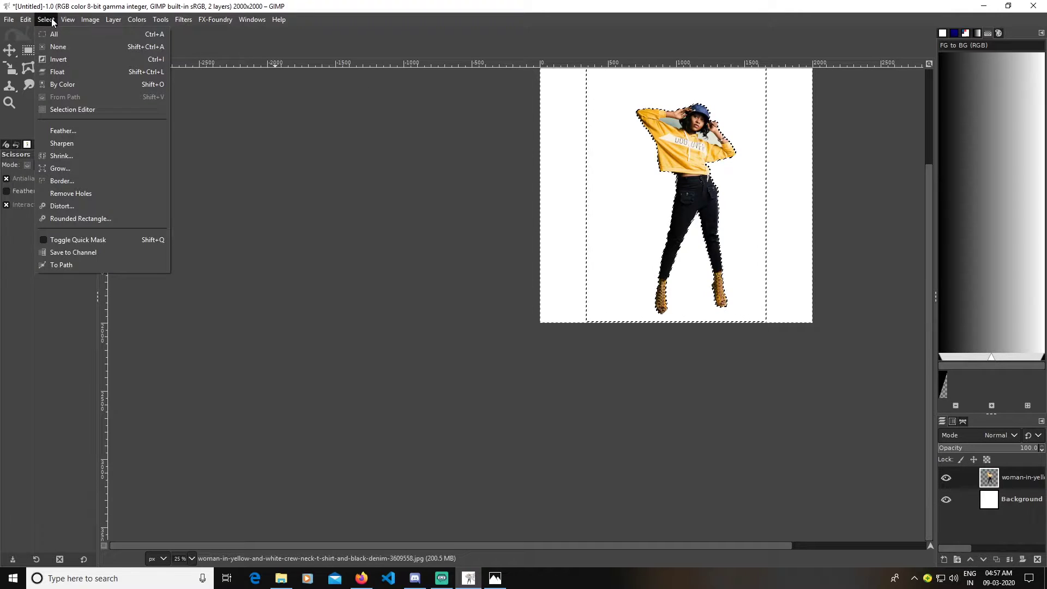
# Clear the selection and pan to the woman's upper body with Scissors Select active
pyautogui.click(46, 43)
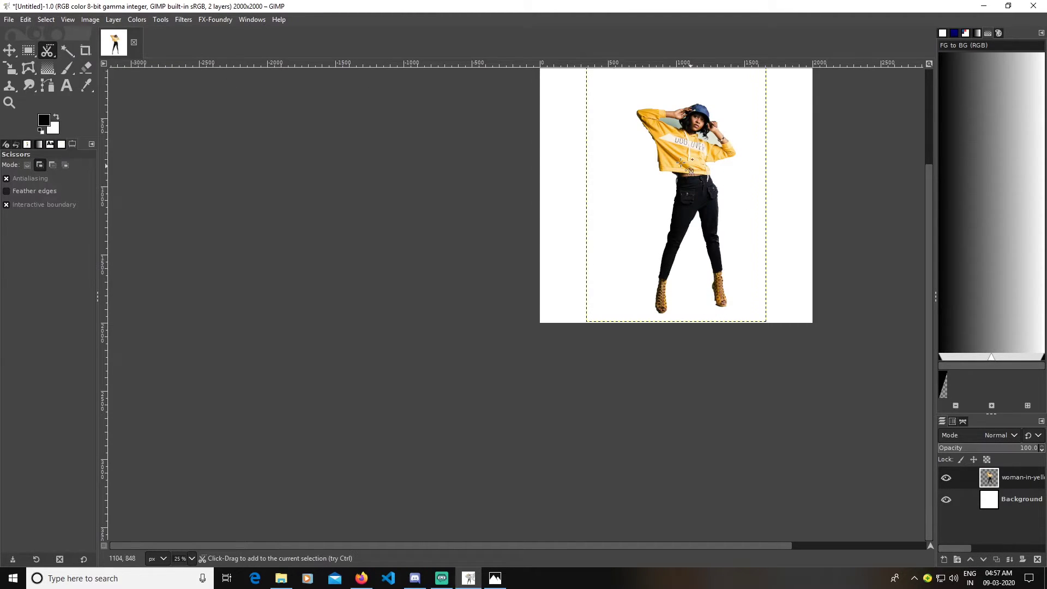
pyautogui.press('m')
pyautogui.scroll(2, 851, 187)
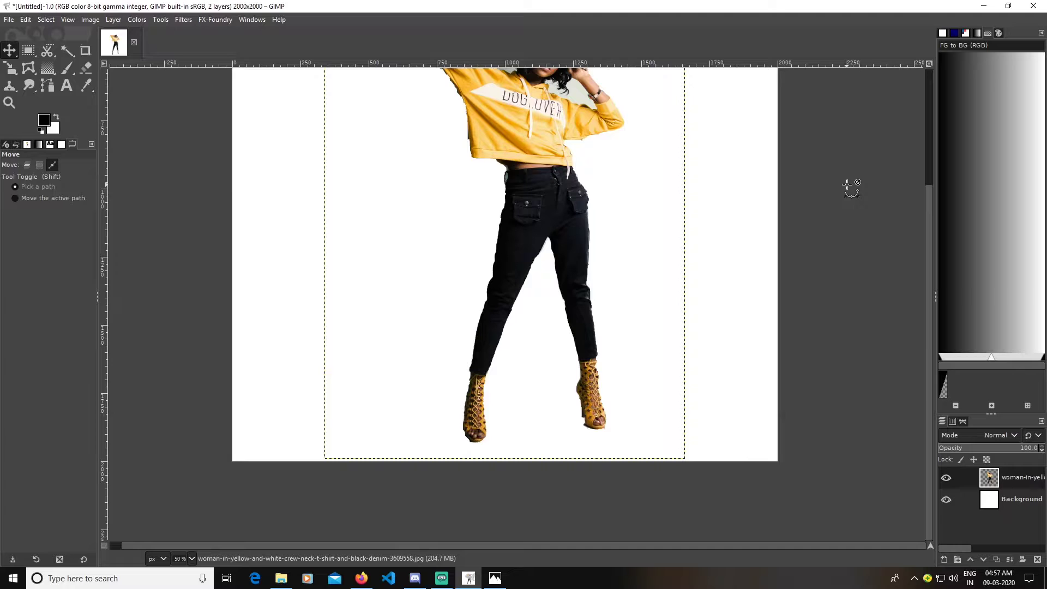
pyautogui.scroll(2, 842, 327)
pyautogui.scroll(1, 784, 291)
pyautogui.moveTo(784, 290); pyautogui.dragTo(878, 333)
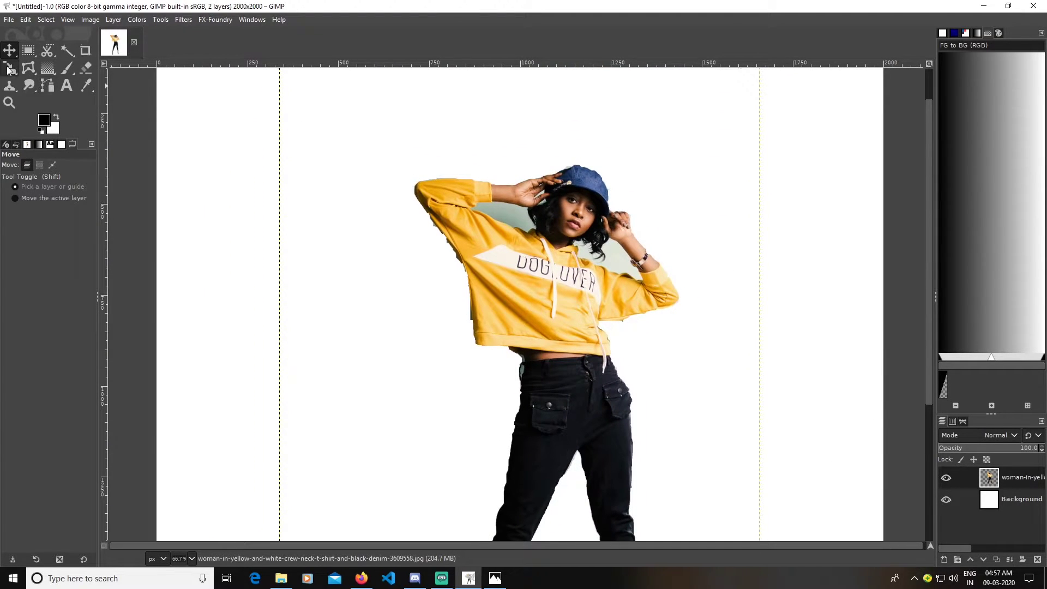
pyautogui.click(47, 50)
pyautogui.scroll(3, 454, 274)
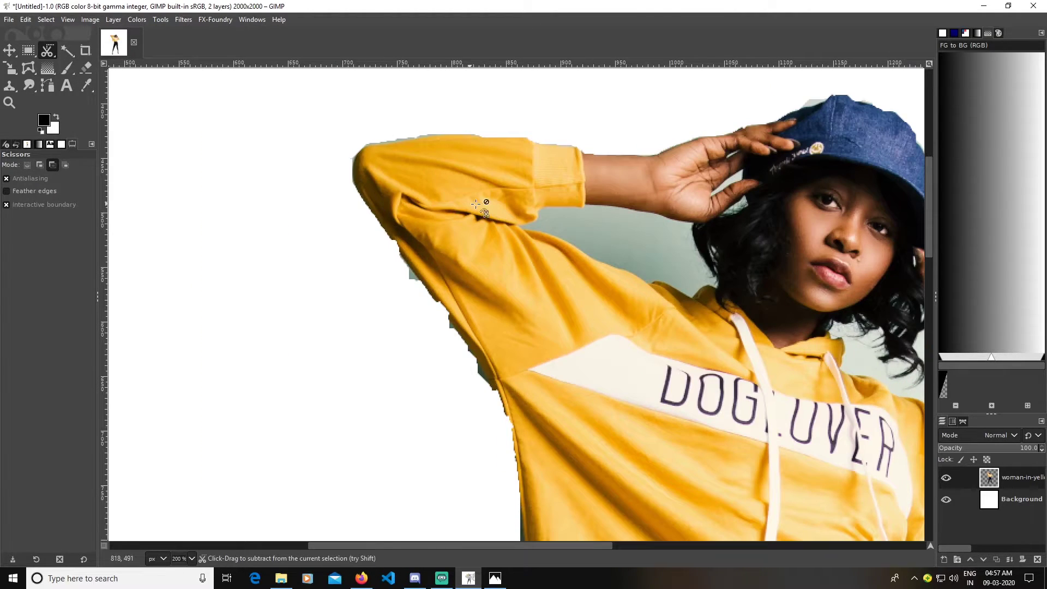
# Trace the gap's edge under the raised arm, along the sleeve and shoulder
pyautogui.click(538, 214)
pyautogui.click(517, 225)
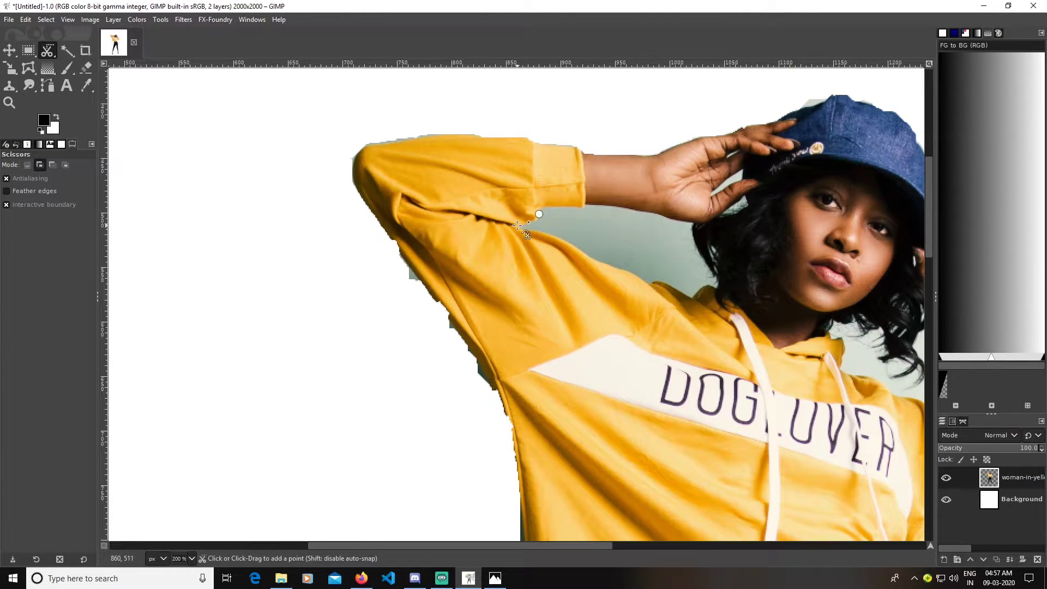
pyautogui.click(555, 239)
pyautogui.click(603, 268)
pyautogui.click(642, 277)
pyautogui.click(695, 296)
pyautogui.click(713, 286)
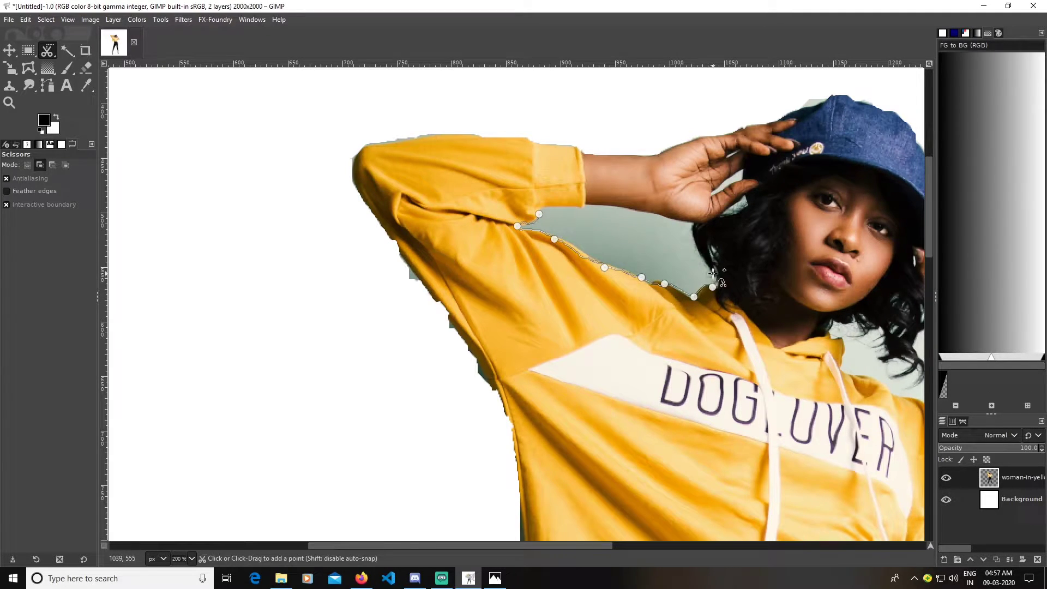
# Trace up the hair and back along the arm, closing it as a selection
pyautogui.click(698, 251)
pyautogui.click(693, 223)
pyautogui.click(631, 209)
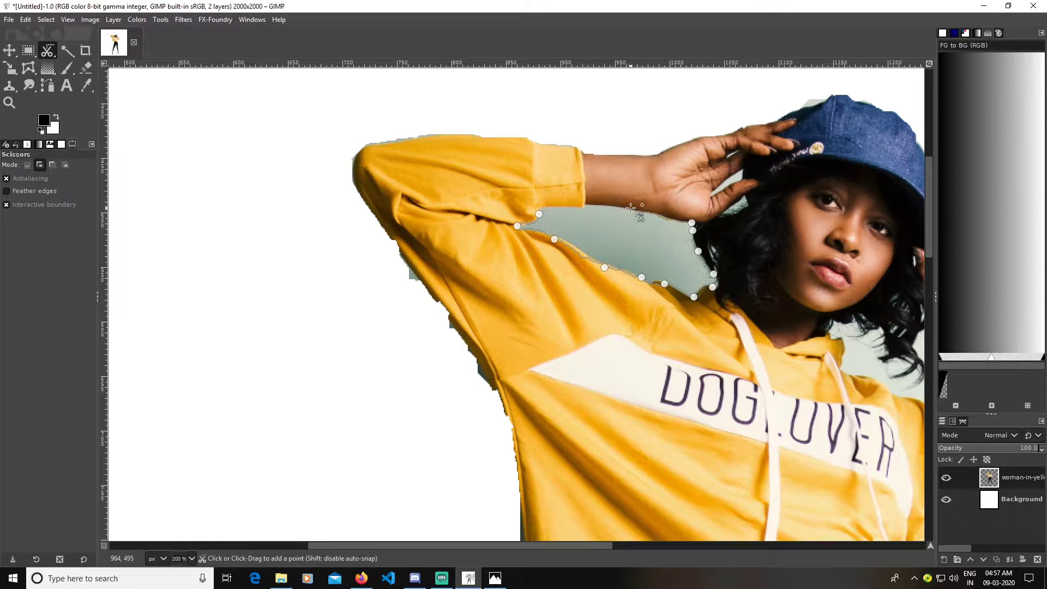
pyautogui.click(586, 206)
pyautogui.click(540, 213)
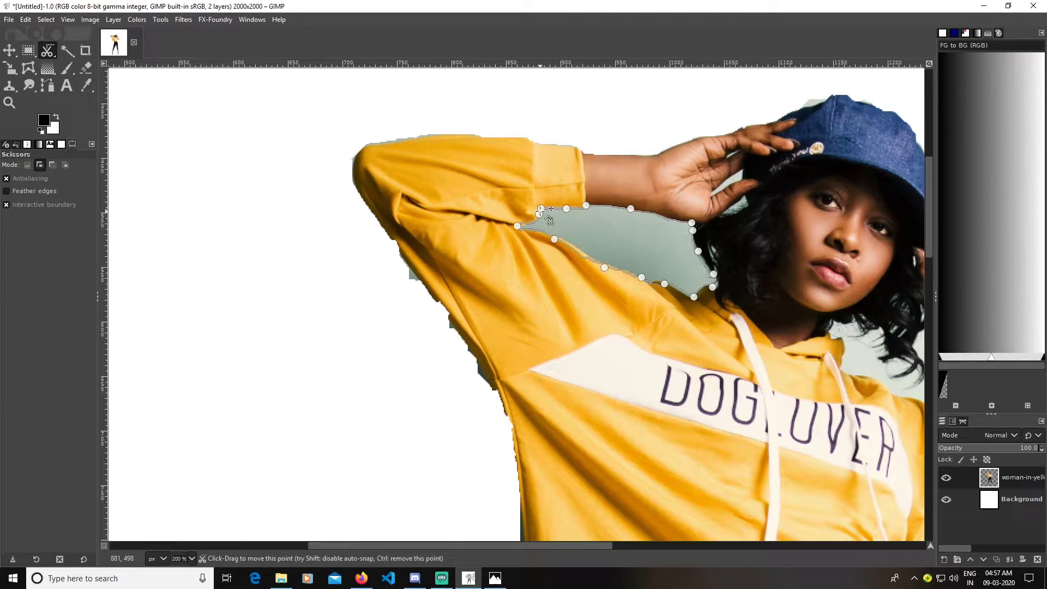
pyautogui.click(658, 229)
# Erase the selected patch to white and start a new outline down the neck to the shoulder
pyautogui.press('Delete')
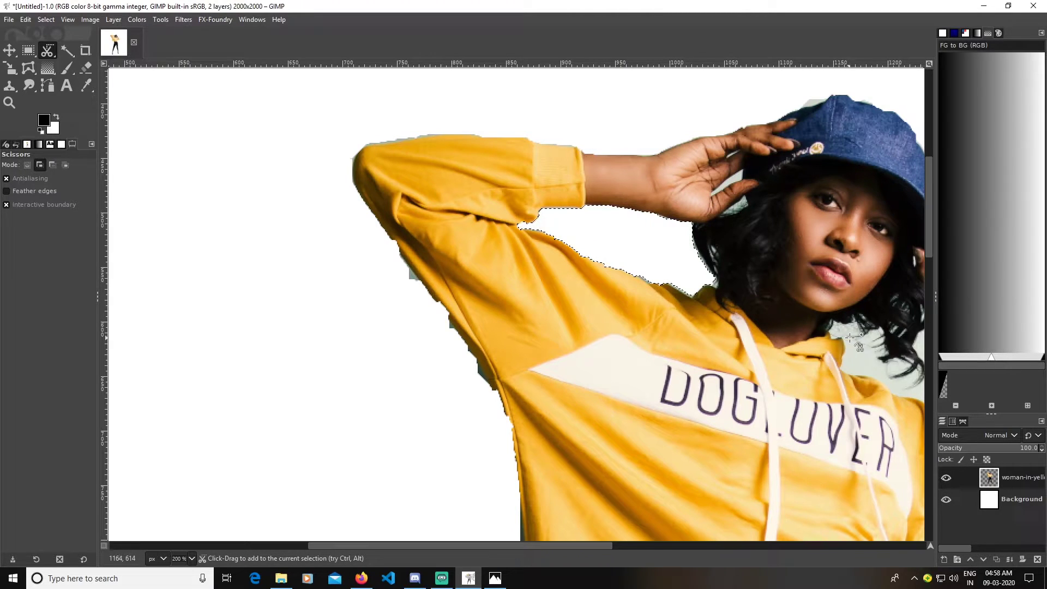
pyautogui.moveTo(835, 323); pyautogui.dragTo(501, 281)
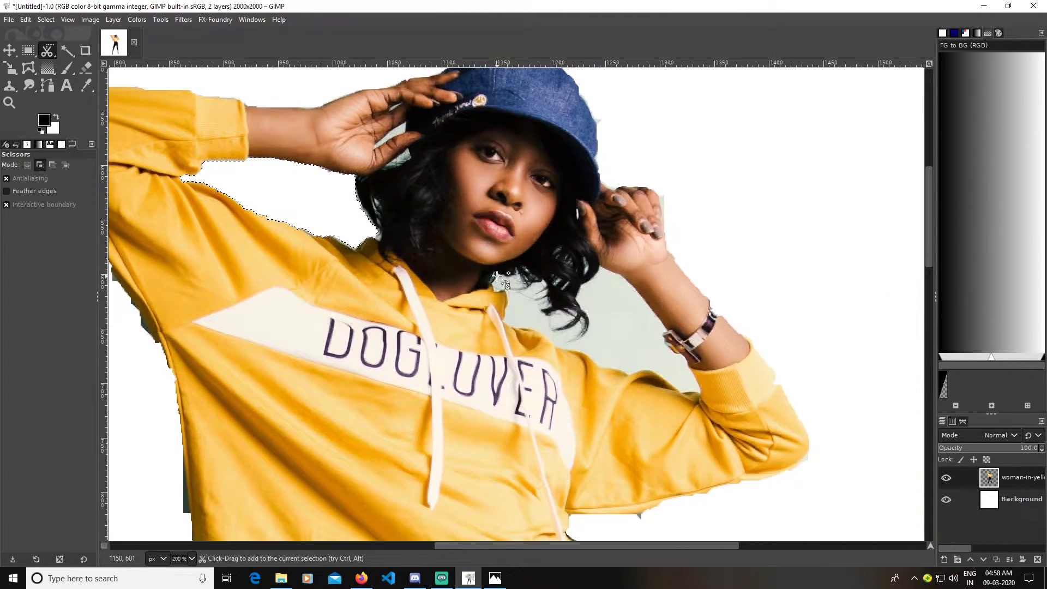
pyautogui.click(497, 279)
pyautogui.click(494, 287)
pyautogui.click(504, 293)
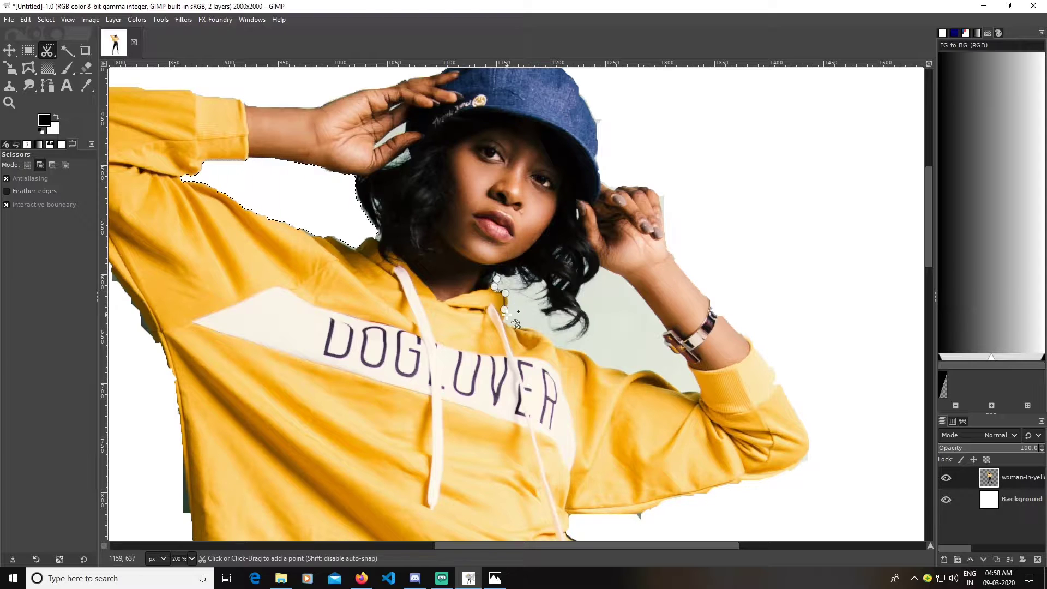
pyautogui.click(505, 319)
pyautogui.click(573, 352)
pyautogui.click(539, 335)
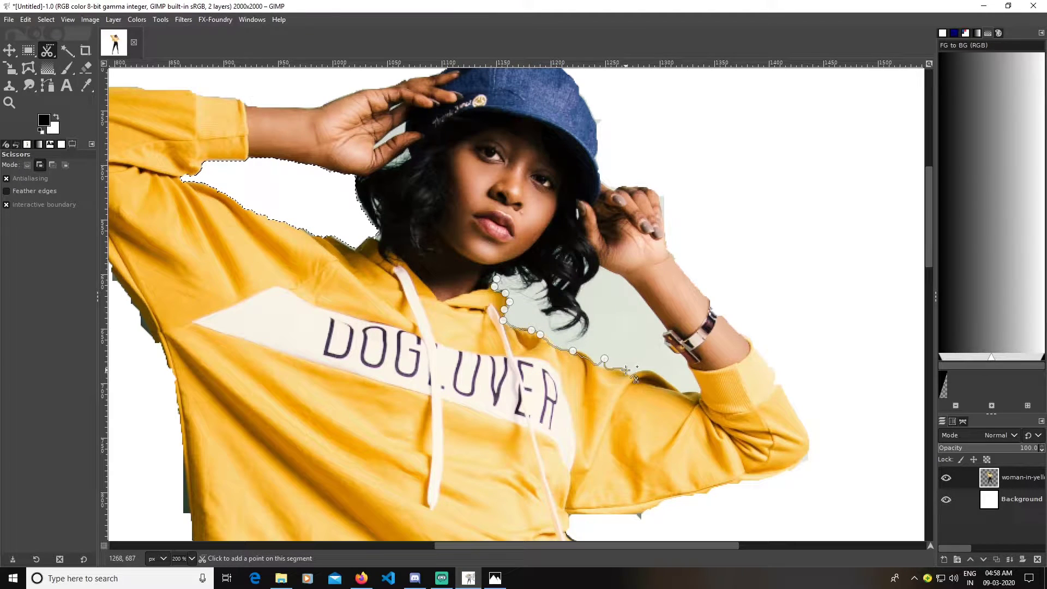
# Extend the outline along the sleeve and up the wrist and forearm
pyautogui.click(643, 374)
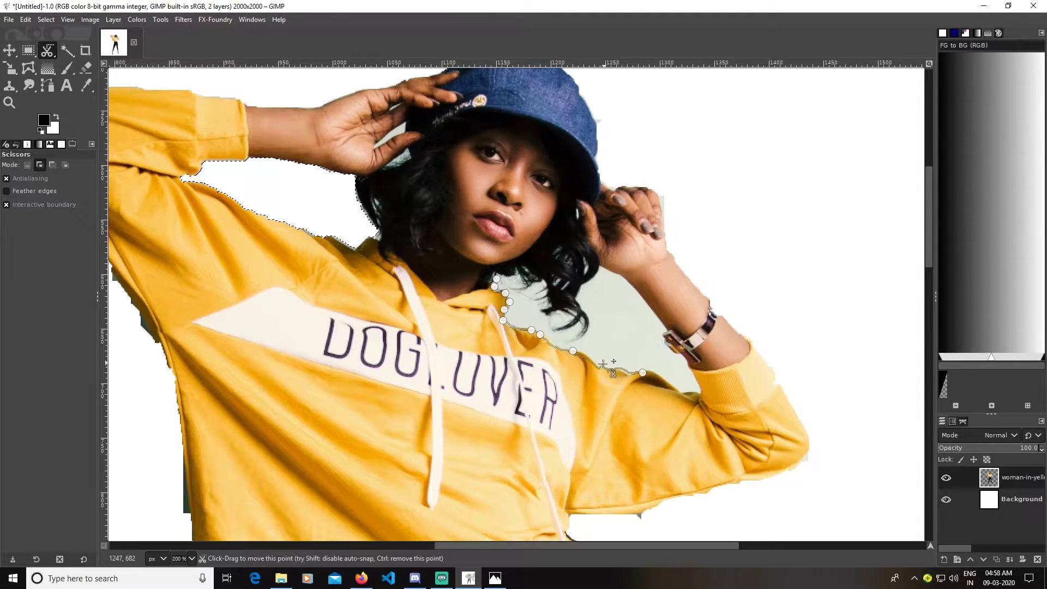
pyautogui.click(661, 377)
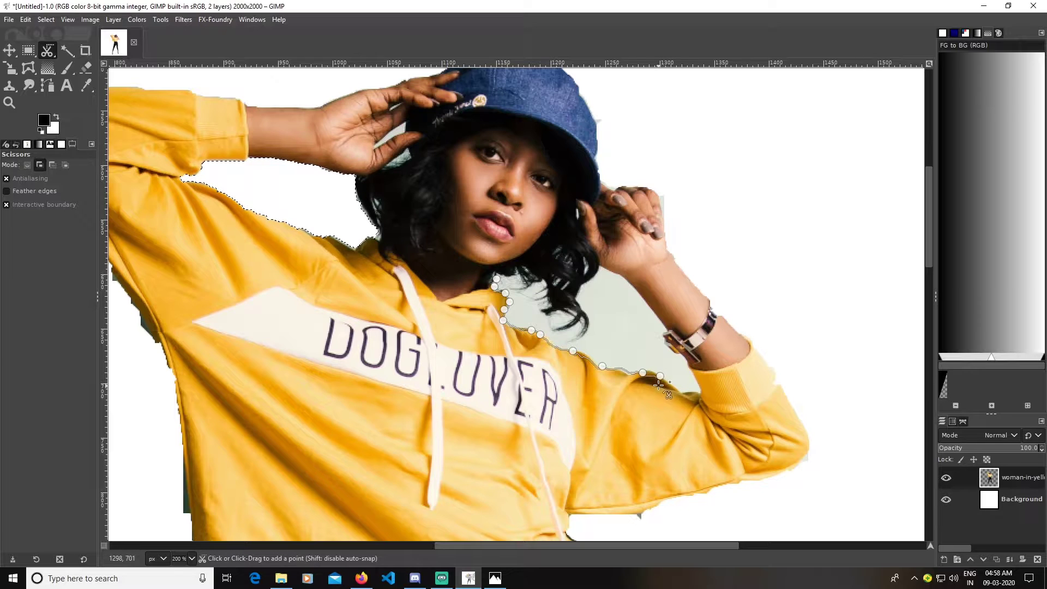
pyautogui.scroll(-2, 532, 336)
pyautogui.hscroll(4, 533, 335)
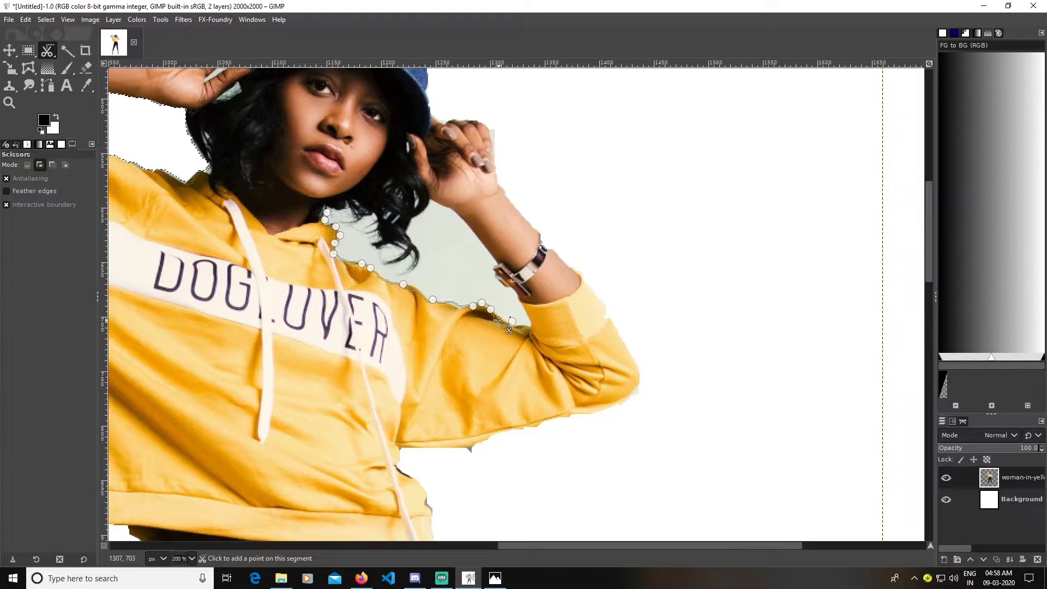
pyautogui.click(528, 327)
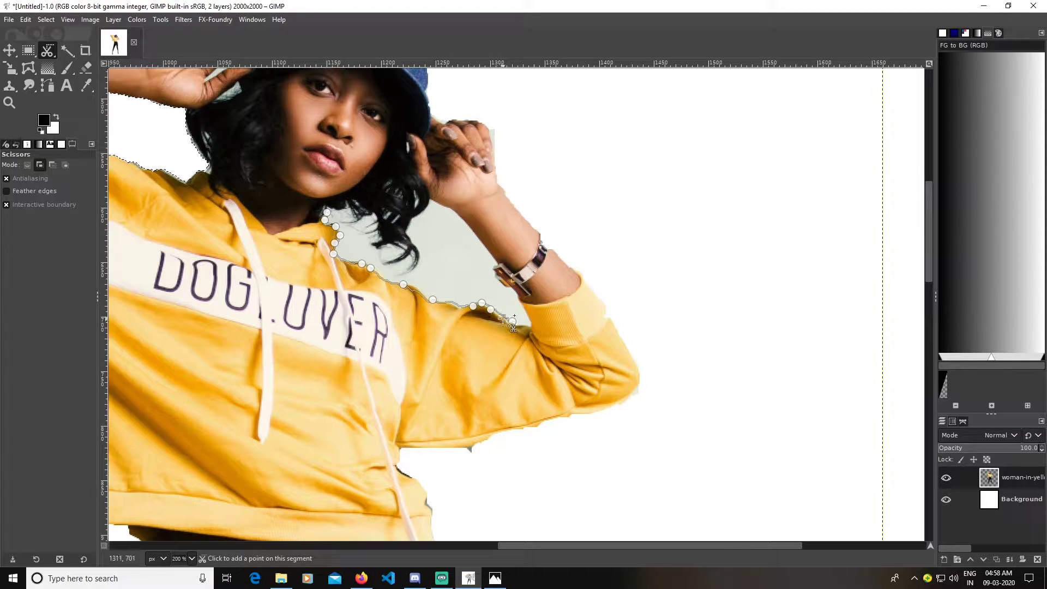
pyautogui.click(501, 281)
pyautogui.click(492, 257)
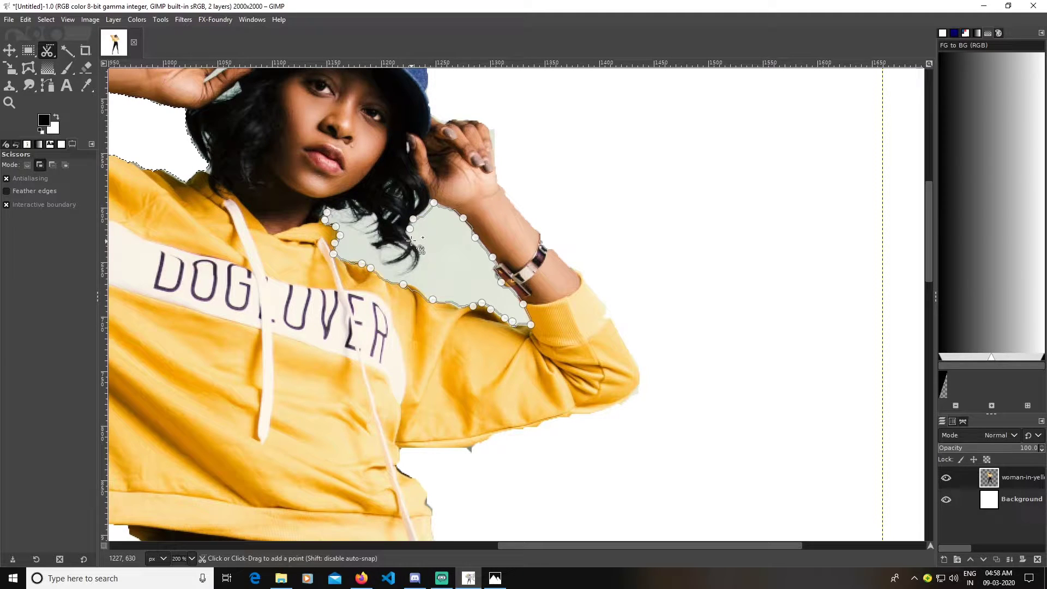
# Trace the curly hair edge, close the outline, and make it a selection
pyautogui.click(420, 256)
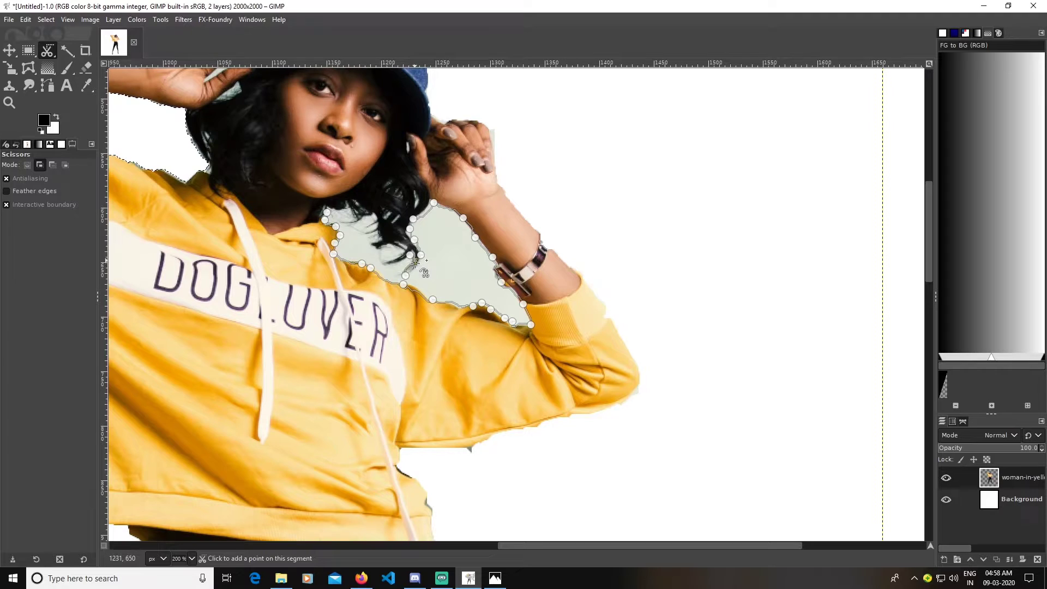
pyautogui.click(413, 267)
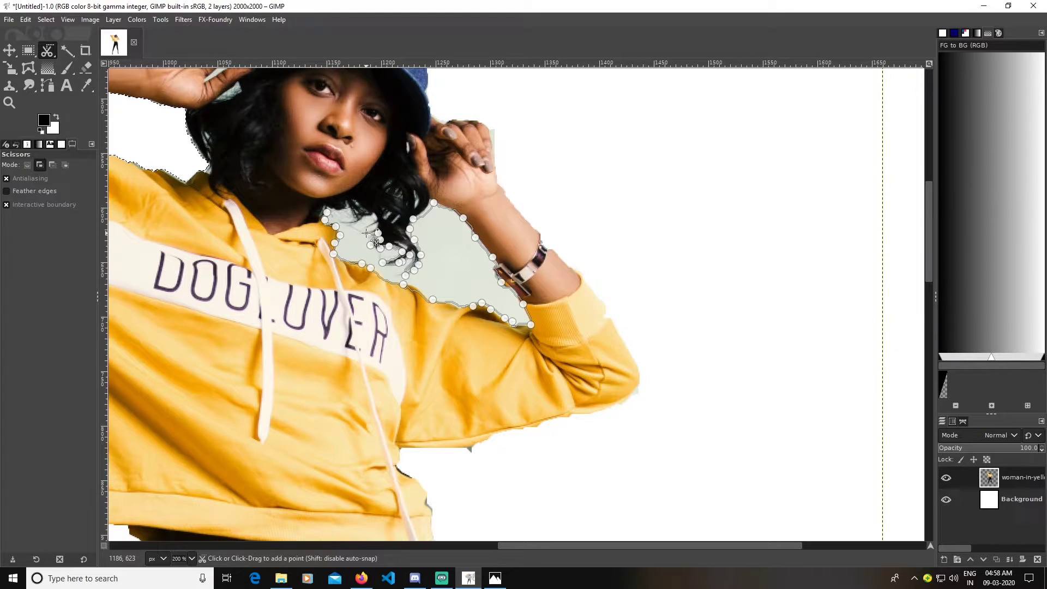
pyautogui.click(376, 217)
pyautogui.click(364, 218)
pyautogui.click(349, 214)
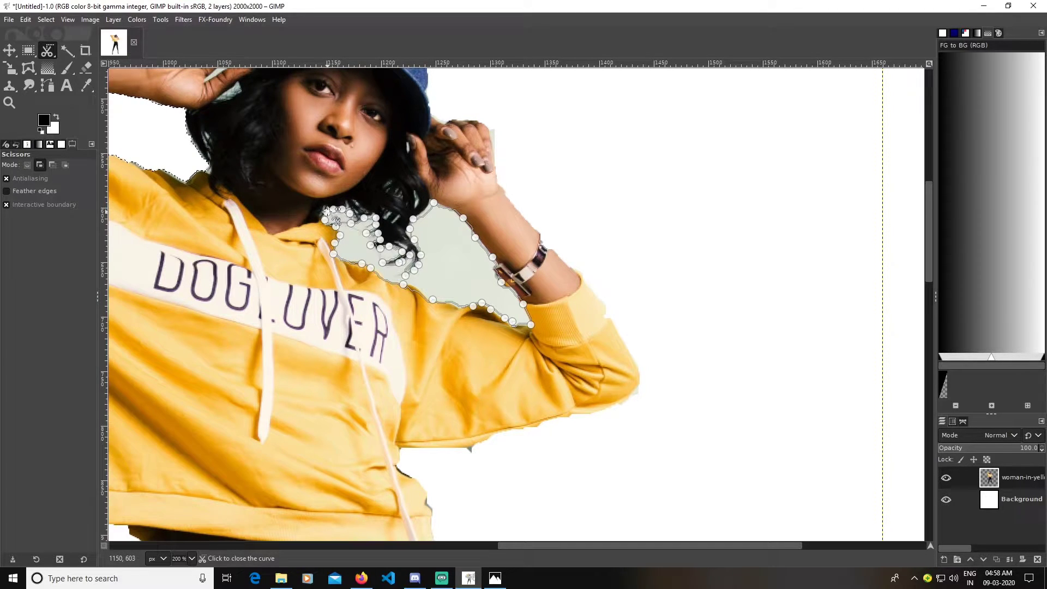
pyautogui.click(334, 220)
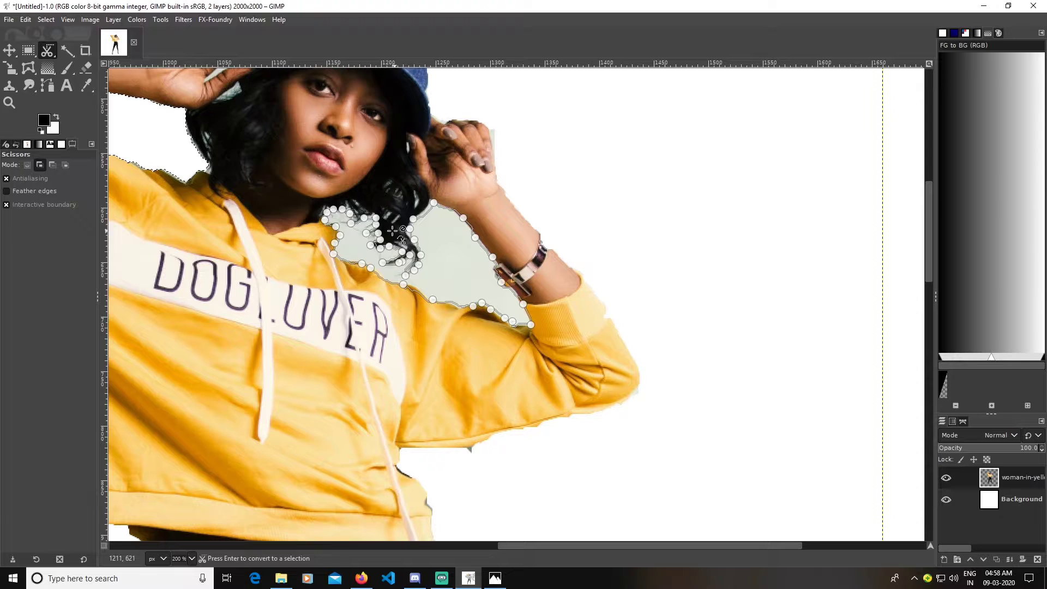
pyautogui.click(500, 276)
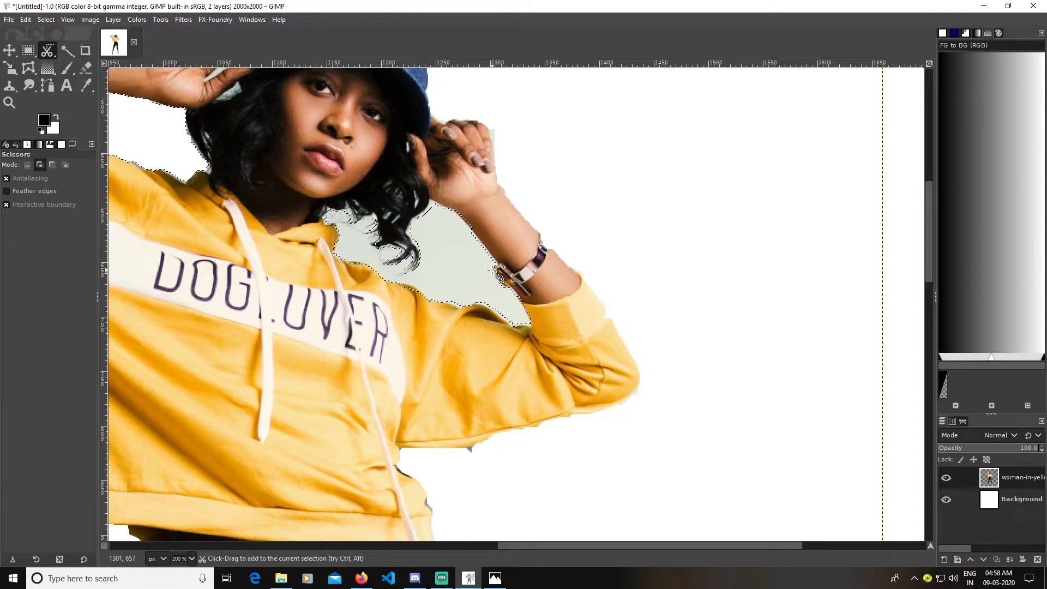
# Erase the grey patch to white and apply Select > None
pyautogui.press('Delete')
pyautogui.scroll(-1, 442, 282)
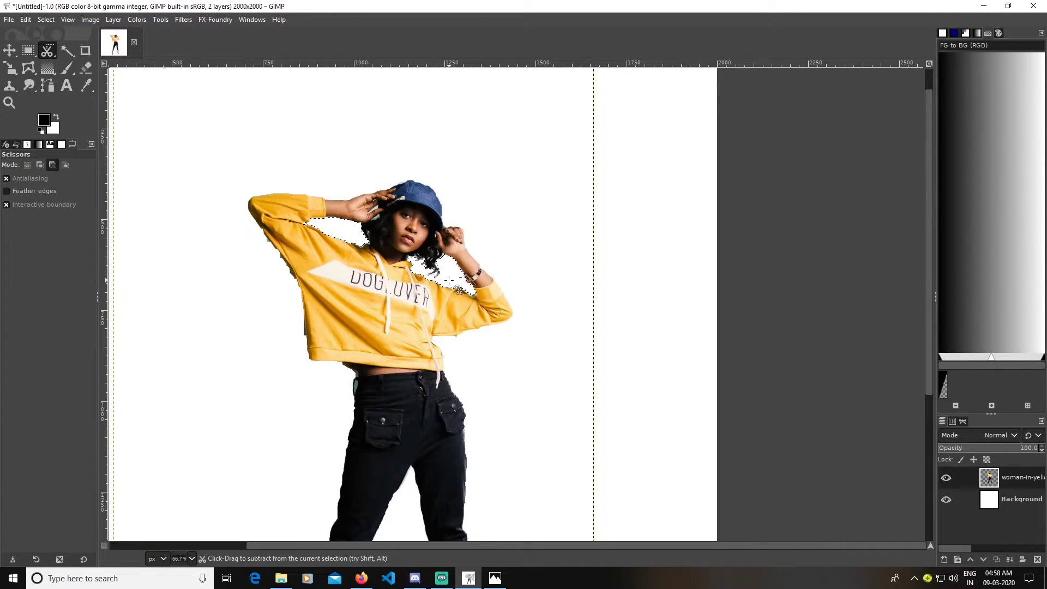
pyautogui.scroll(-1, 450, 285)
pyautogui.scroll(-1, 466, 287)
pyautogui.scroll(-1, 479, 291)
pyautogui.scroll(1, 479, 290)
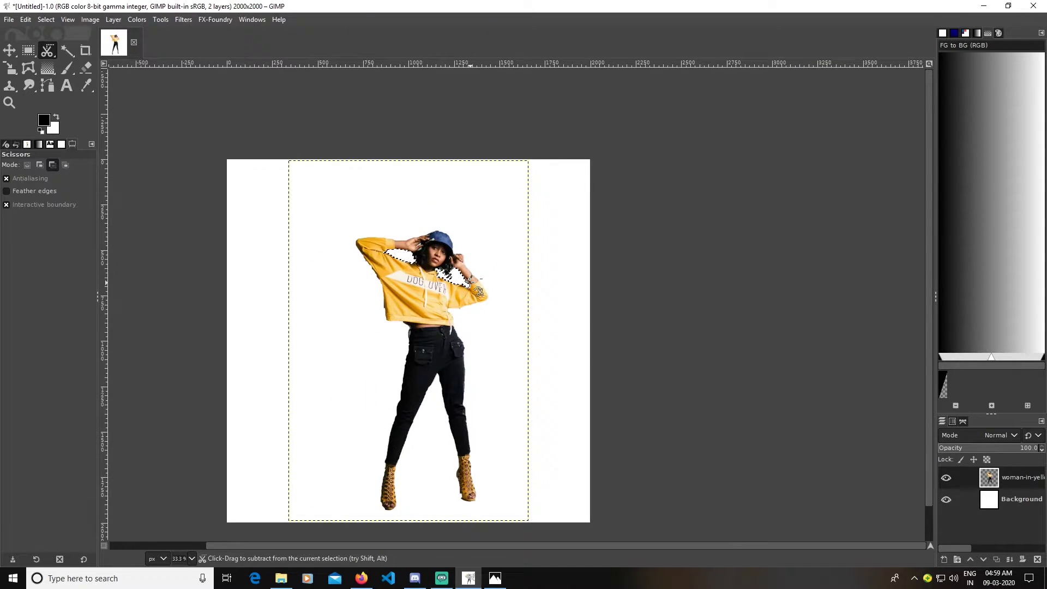
pyautogui.click(45, 19)
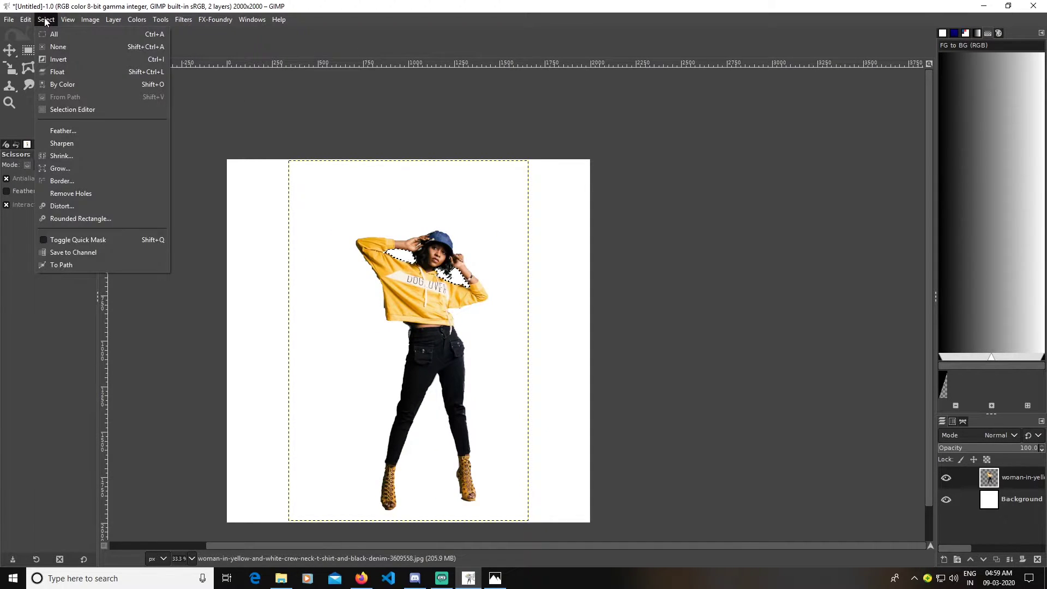
pyautogui.click(56, 48)
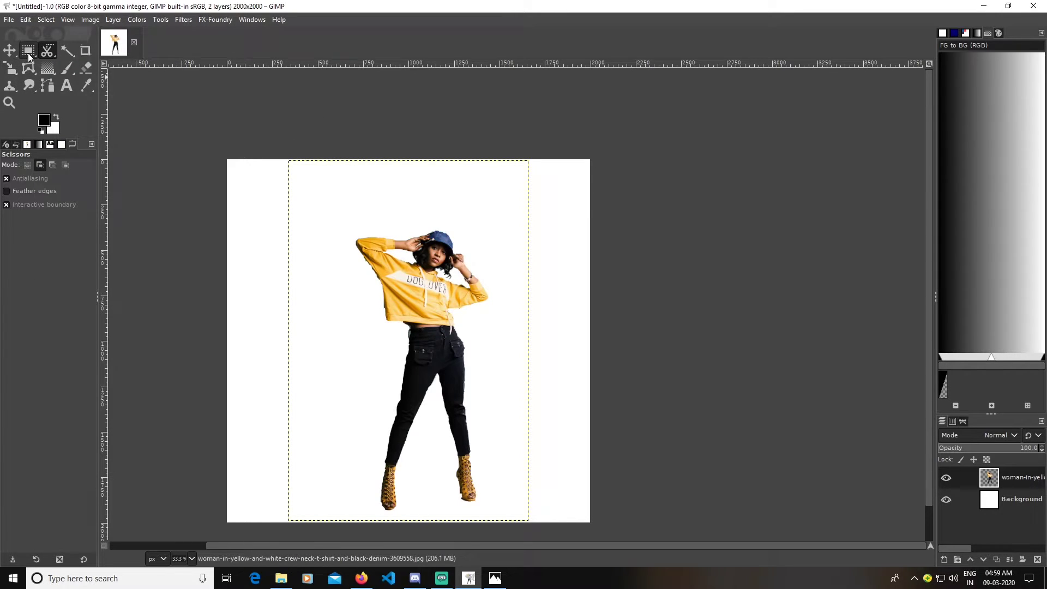
# Add a new empty layer, then delete it again
pyautogui.click(944, 561)
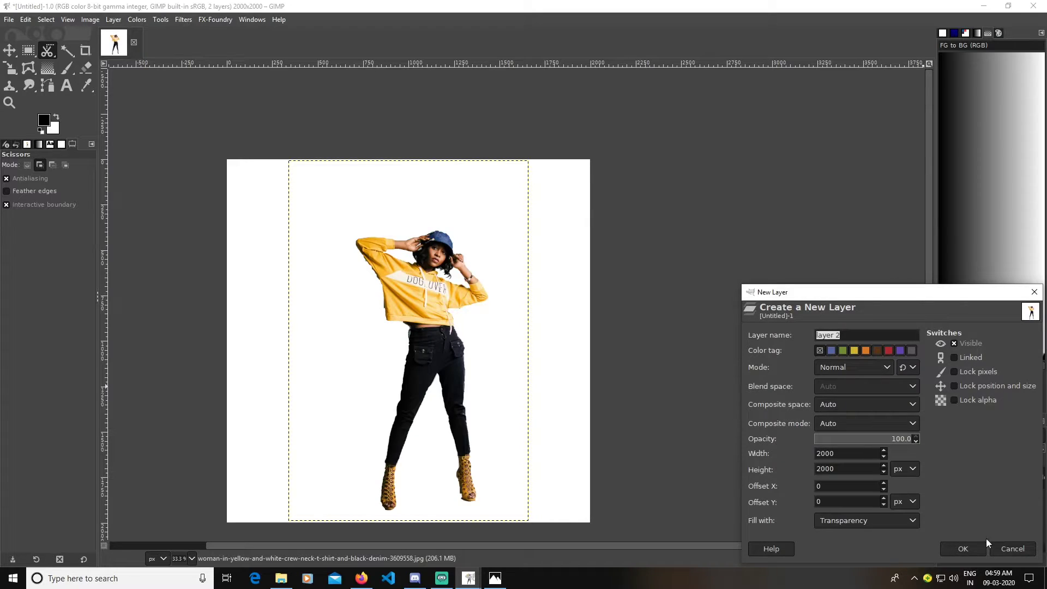
pyautogui.click(971, 550)
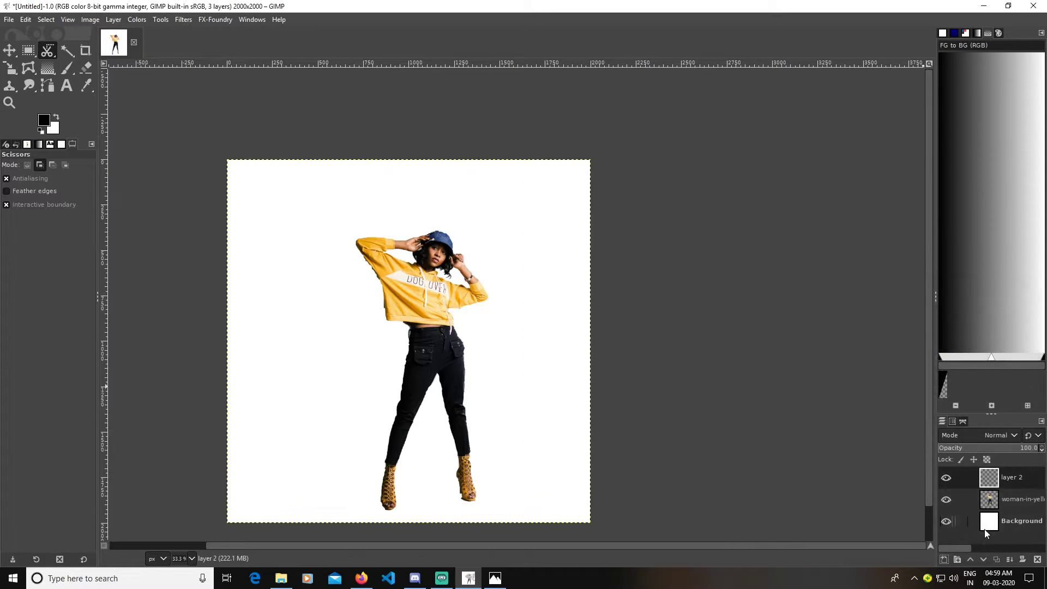
pyautogui.click(1036, 561)
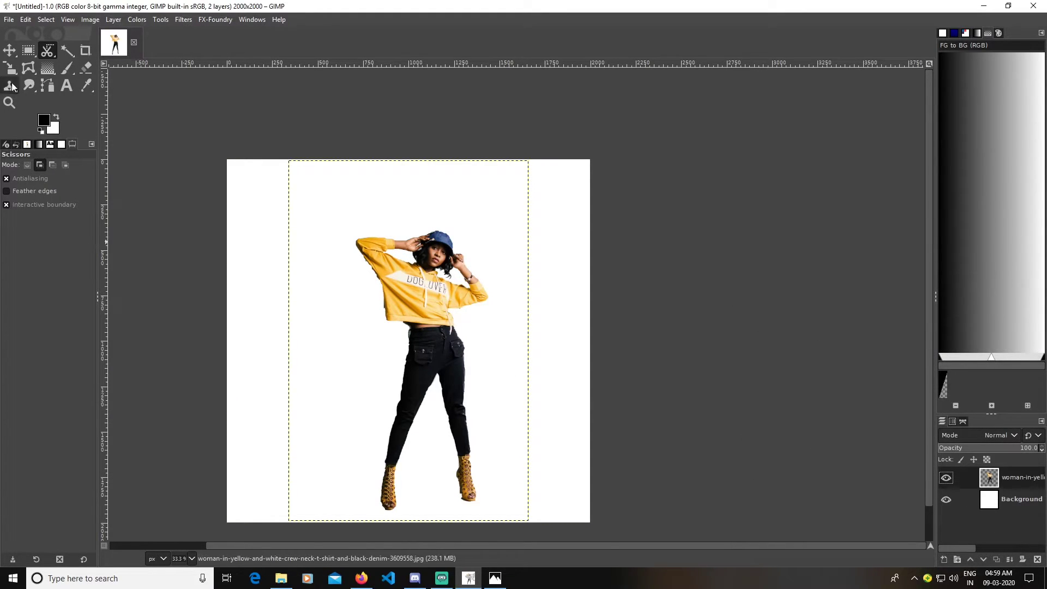
# Rectangle-select a small patch of the left boot and copy it
pyautogui.click(28, 50)
pyautogui.press('1')
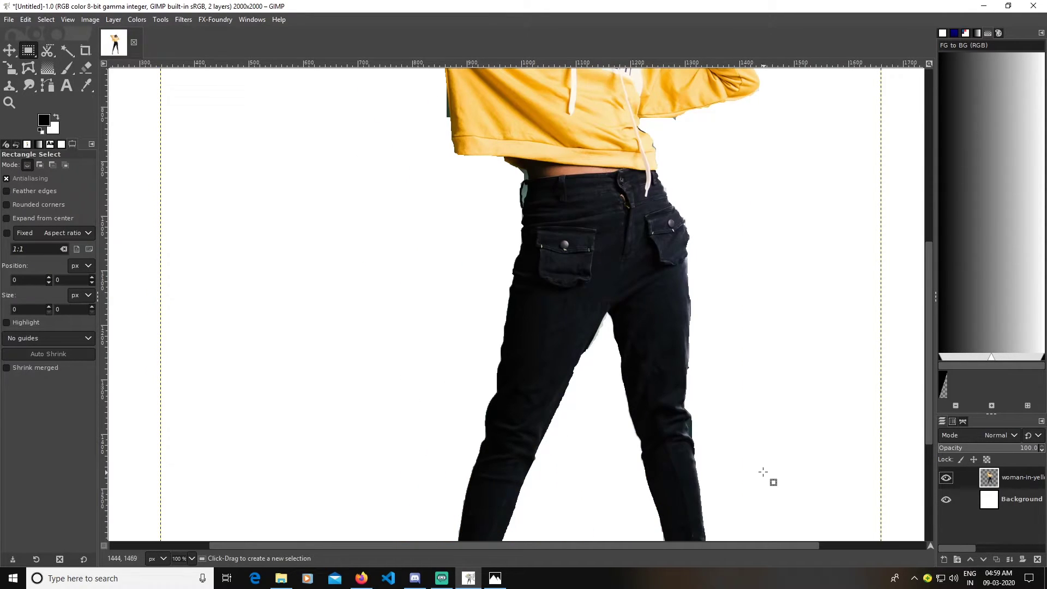
pyautogui.scroll(-5, 753, 450)
pyautogui.moveTo(853, 508); pyautogui.dragTo(846, 467)
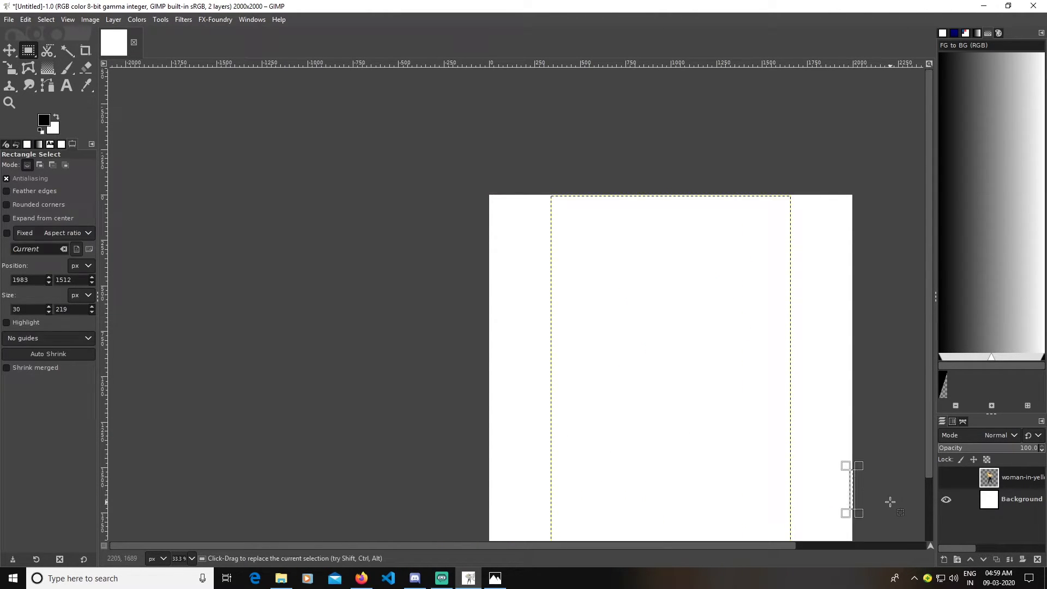
pyautogui.scroll(-3, 889, 498)
pyautogui.hscroll(2, 889, 498)
pyautogui.click(946, 478)
pyautogui.scroll(3, 718, 445)
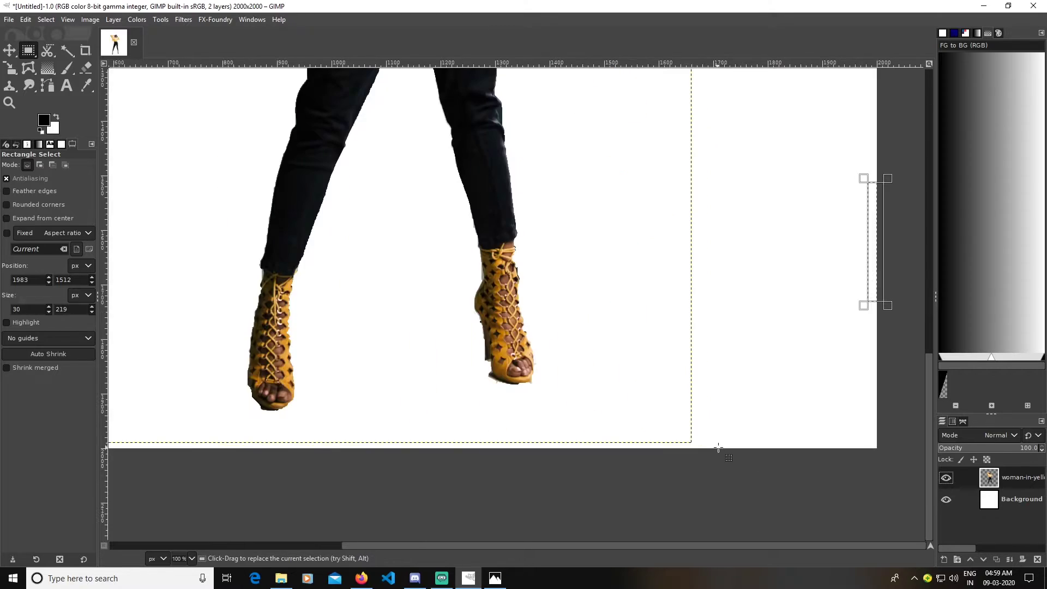
pyautogui.scroll(2, 709, 439)
pyautogui.scroll(-3, 573, 433)
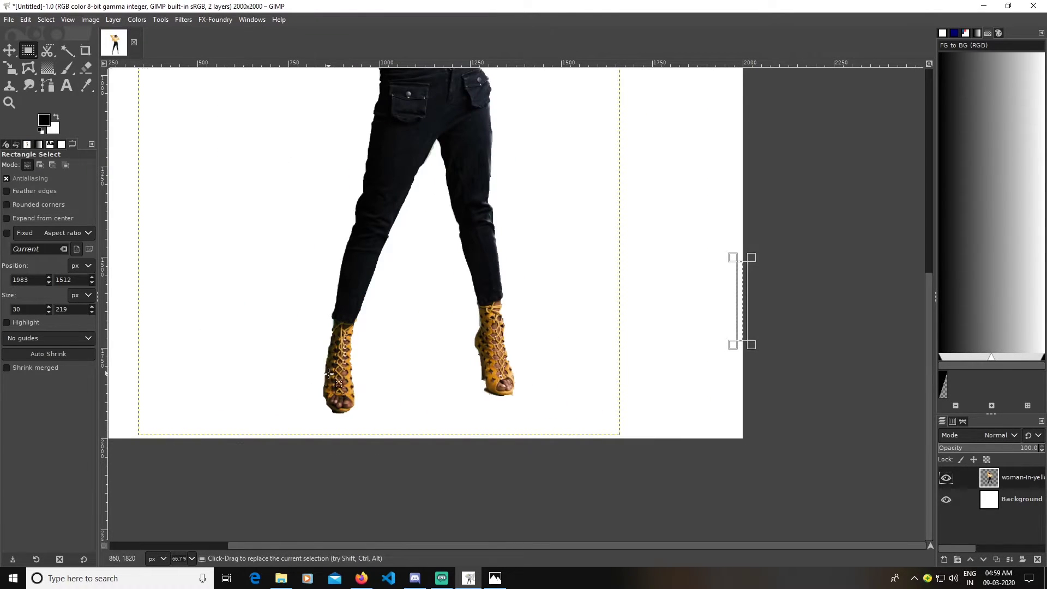
pyautogui.moveTo(332, 378); pyautogui.dragTo(349, 404)
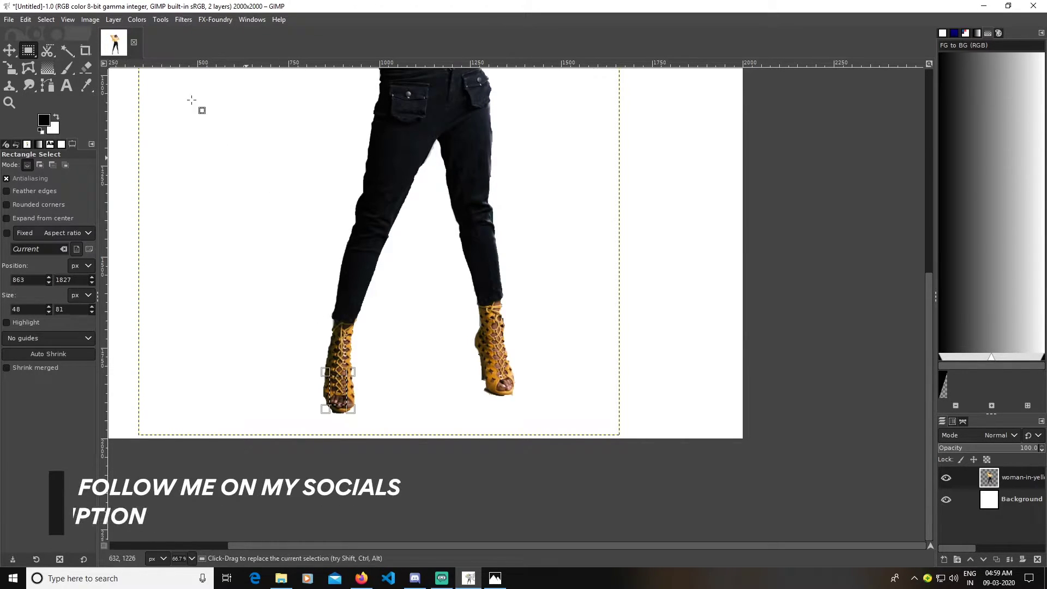
pyautogui.click(27, 18)
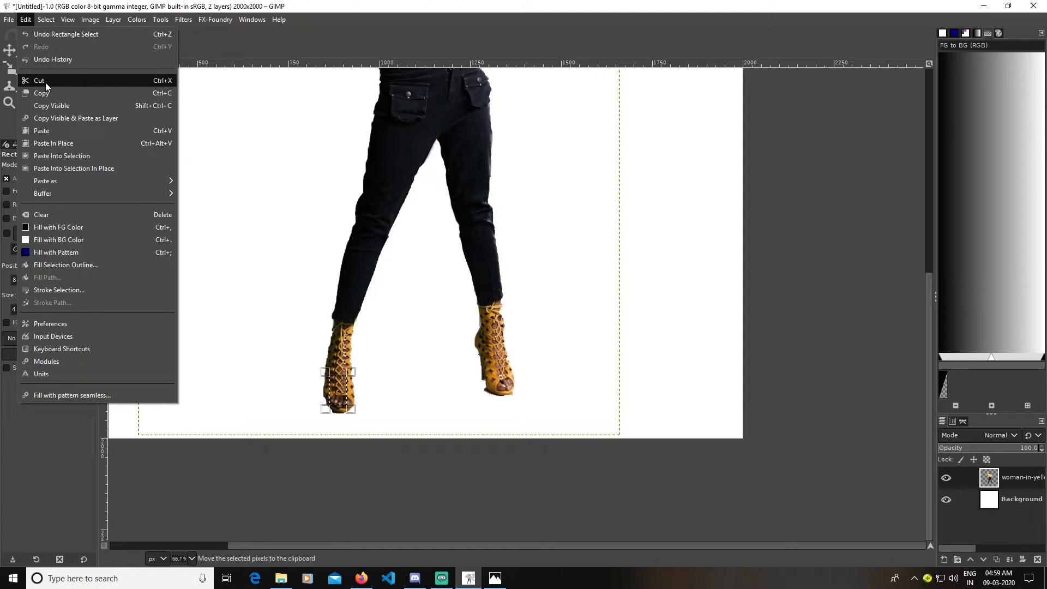
pyautogui.click(43, 93)
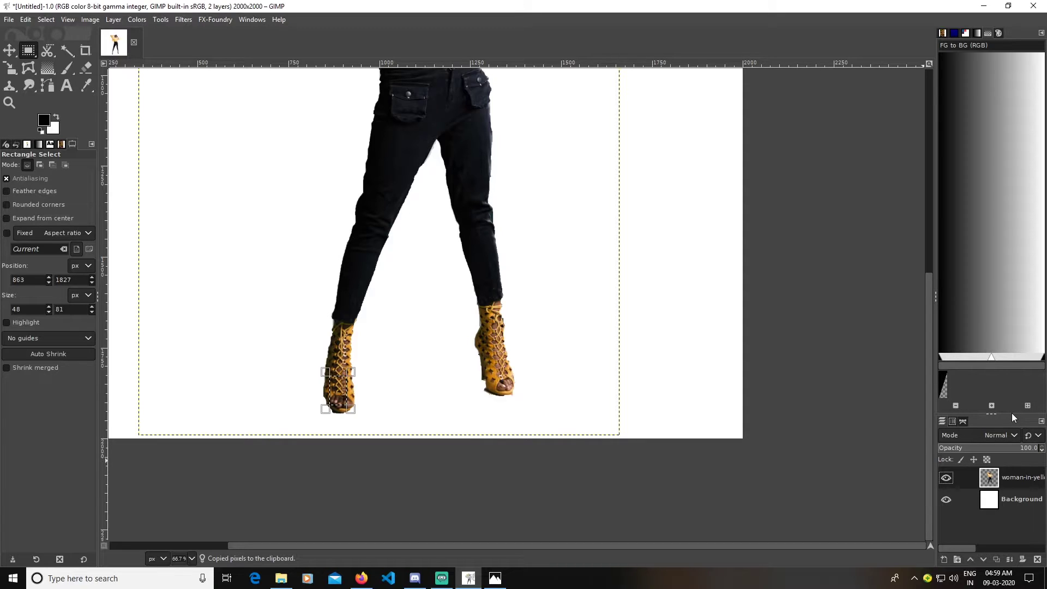
# Paste the boot patch and make it a new Pasted Layer
pyautogui.moveTo(1012, 416); pyautogui.dragTo(1000, 189)
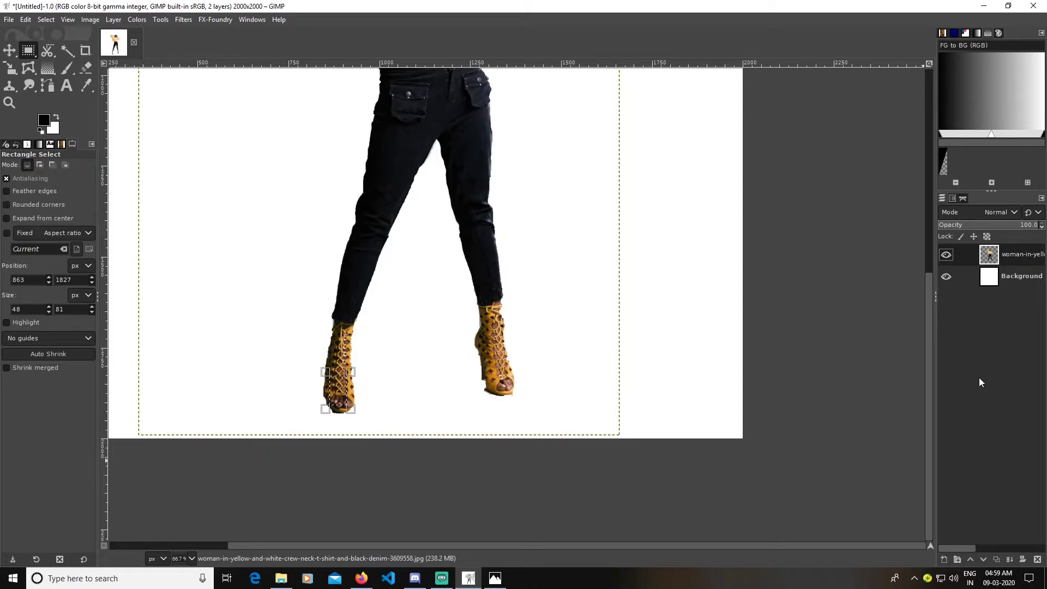
pyautogui.hotkey('ctrl', 'v')
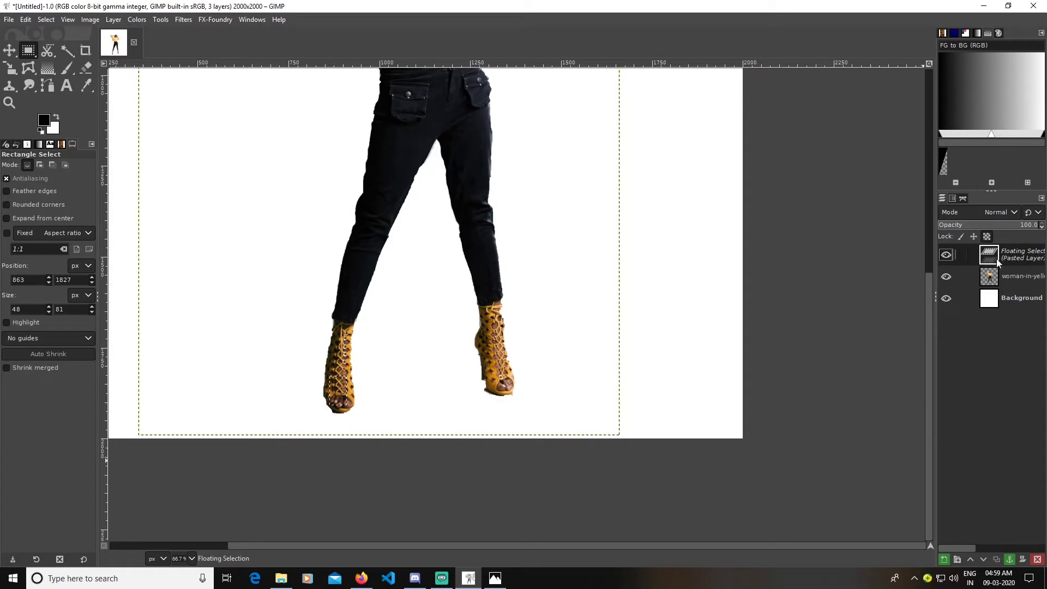
pyautogui.click(42, 19)
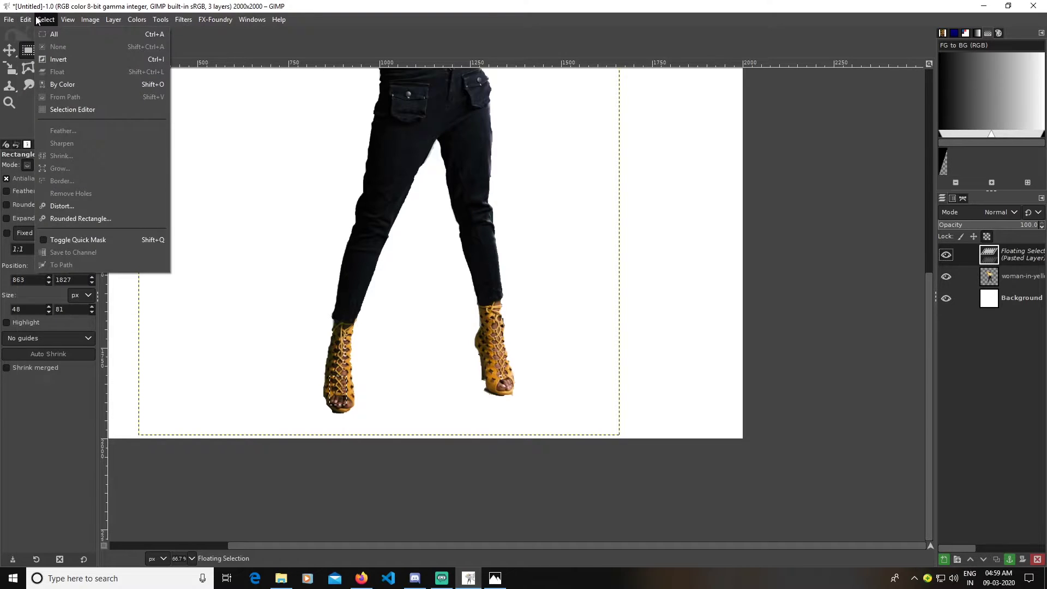
pyautogui.moveTo(25, 19)
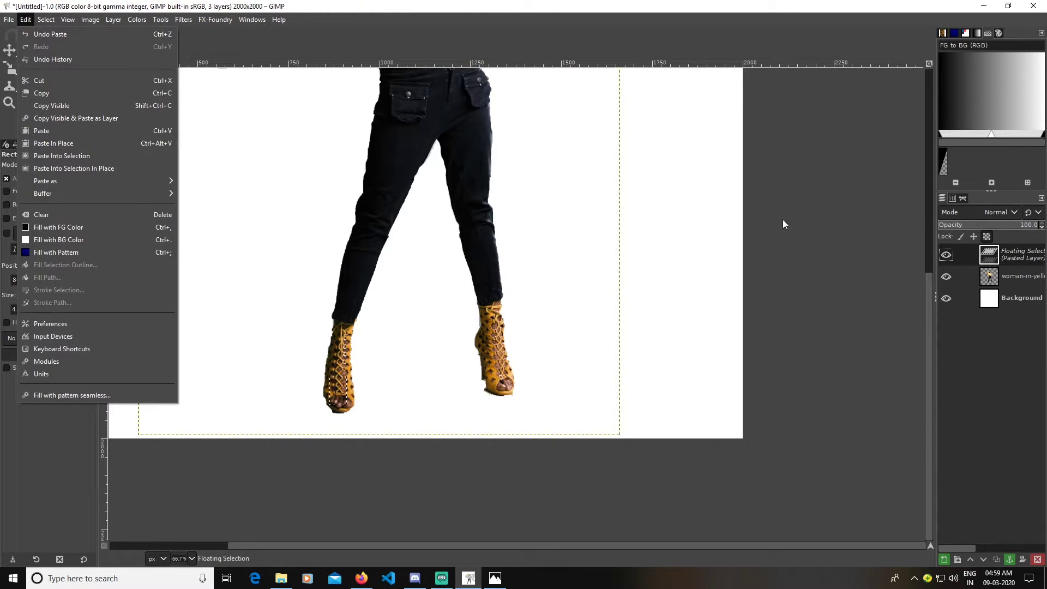
pyautogui.click(1011, 361)
pyautogui.click(946, 560)
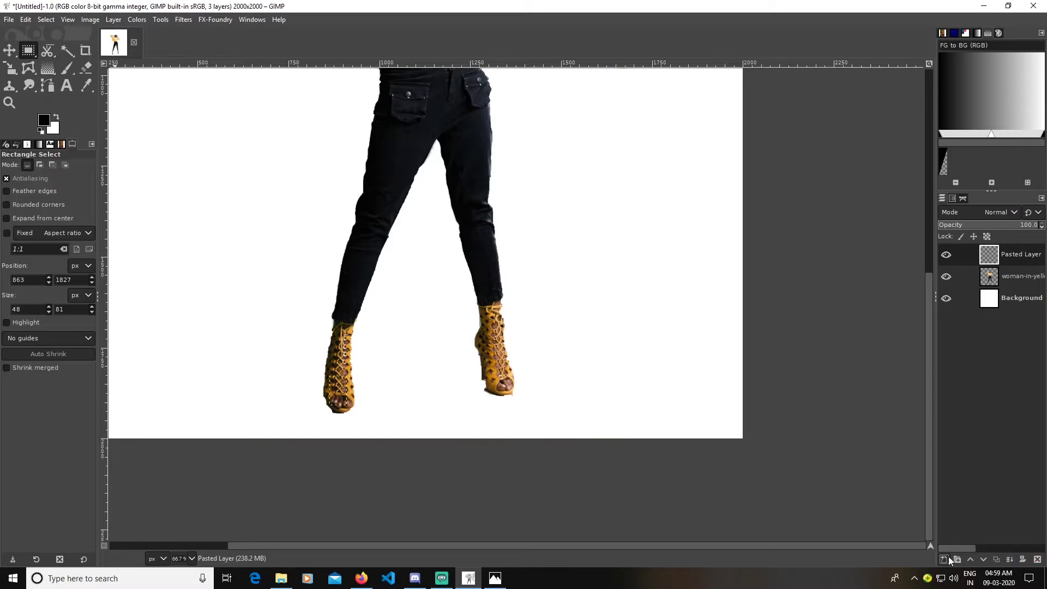
pyautogui.scroll(-2, 709, 382)
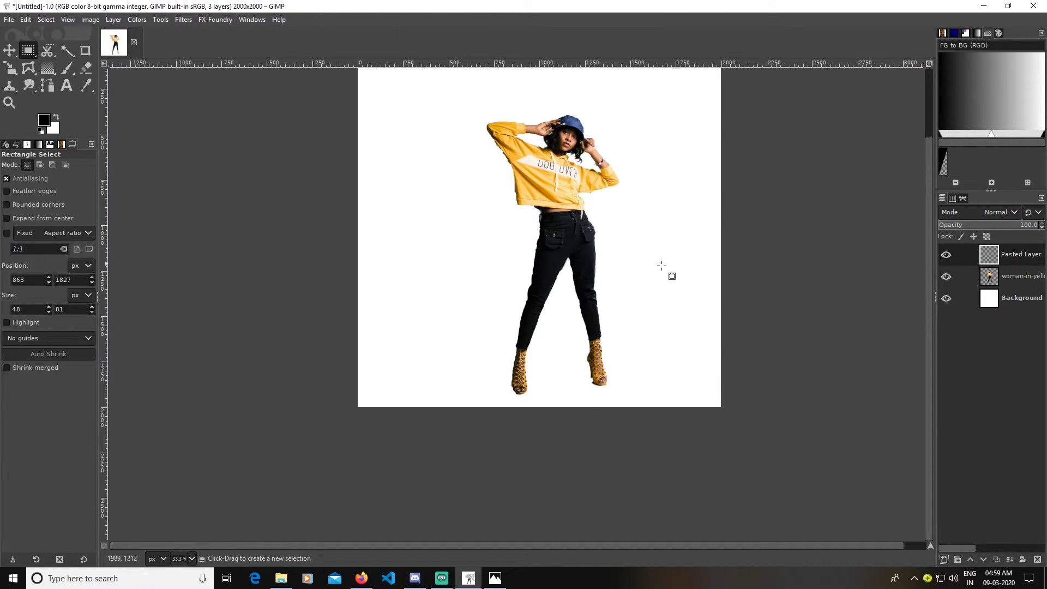
# Stretch the boot patch across the canvas with the chain unlinked, then place it below woman-in-yellow
pyautogui.click(9, 68)
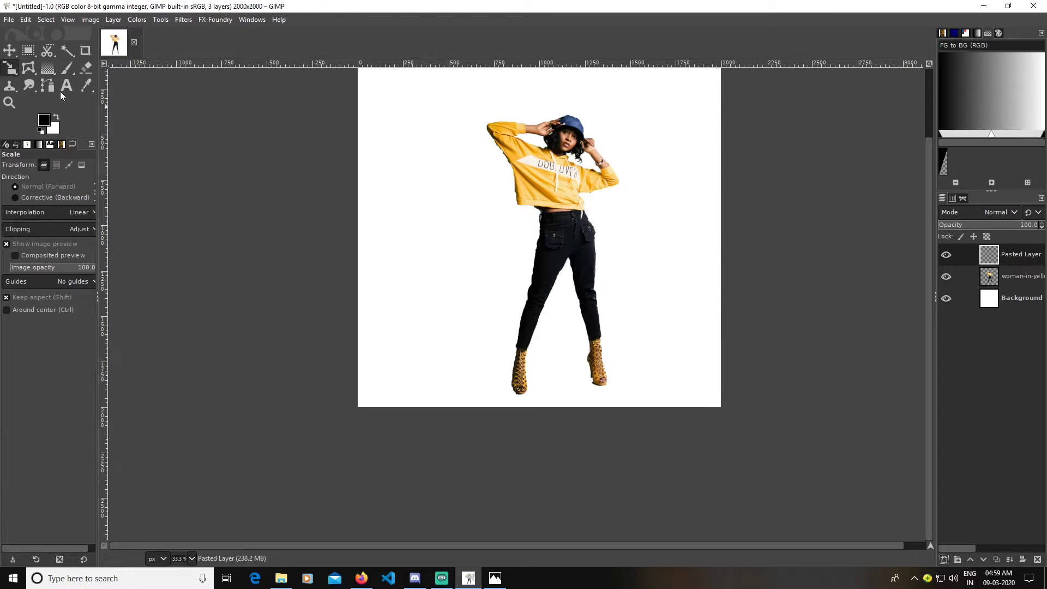
pyautogui.moveTo(532, 394)
pyautogui.mouseDown()
pyautogui.moveTo(544, 393)
pyautogui.moveTo(528, 391)
pyautogui.mouseUp()
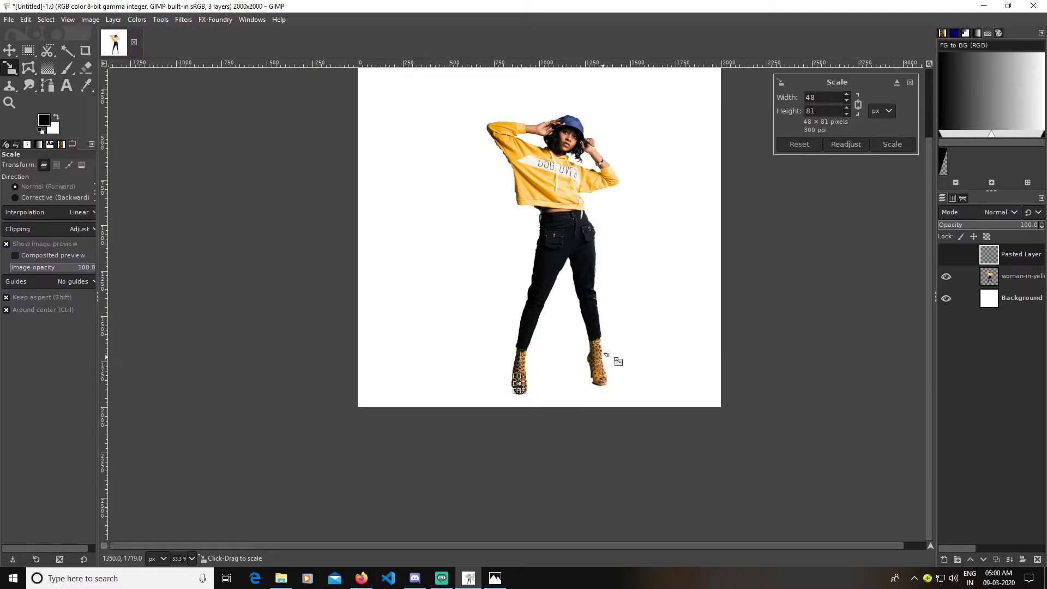
pyautogui.click(859, 105)
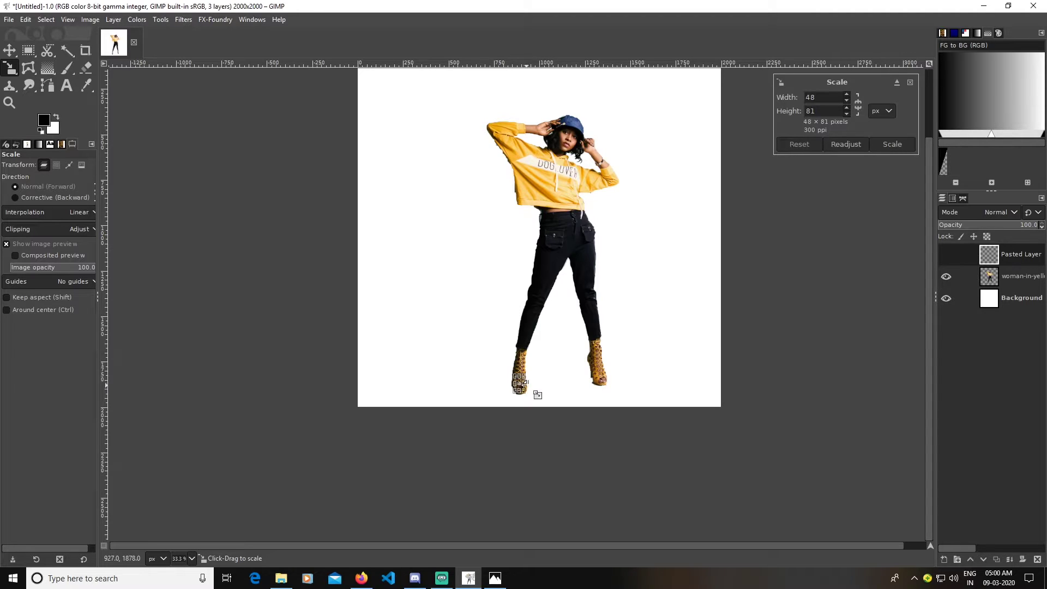
pyautogui.moveTo(526, 383); pyautogui.dragTo(723, 389)
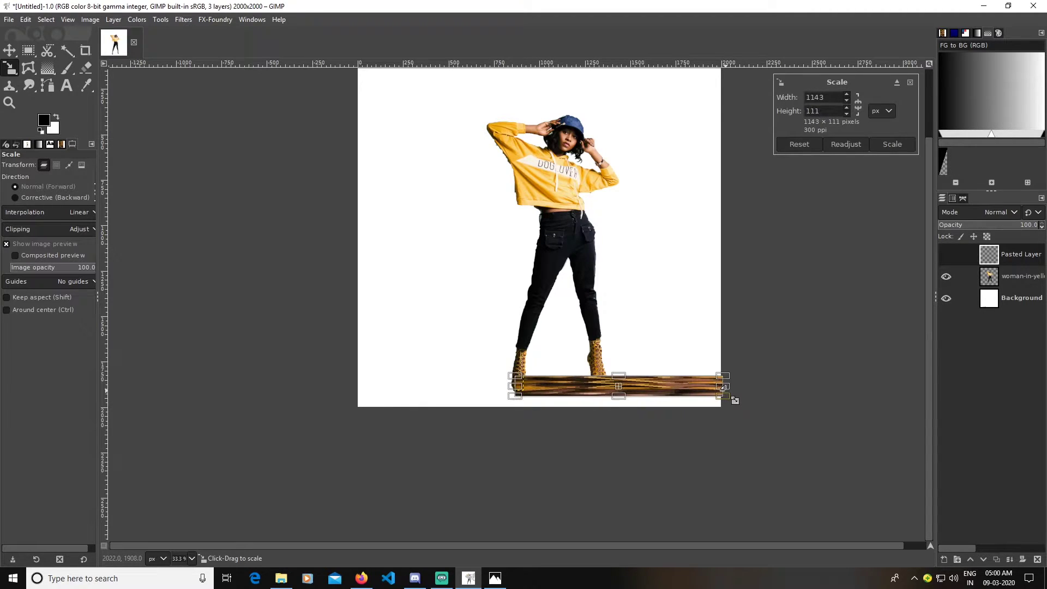
pyautogui.moveTo(520, 392)
pyautogui.mouseDown()
pyautogui.moveTo(352, 394)
pyautogui.moveTo(362, 395)
pyautogui.mouseUp()
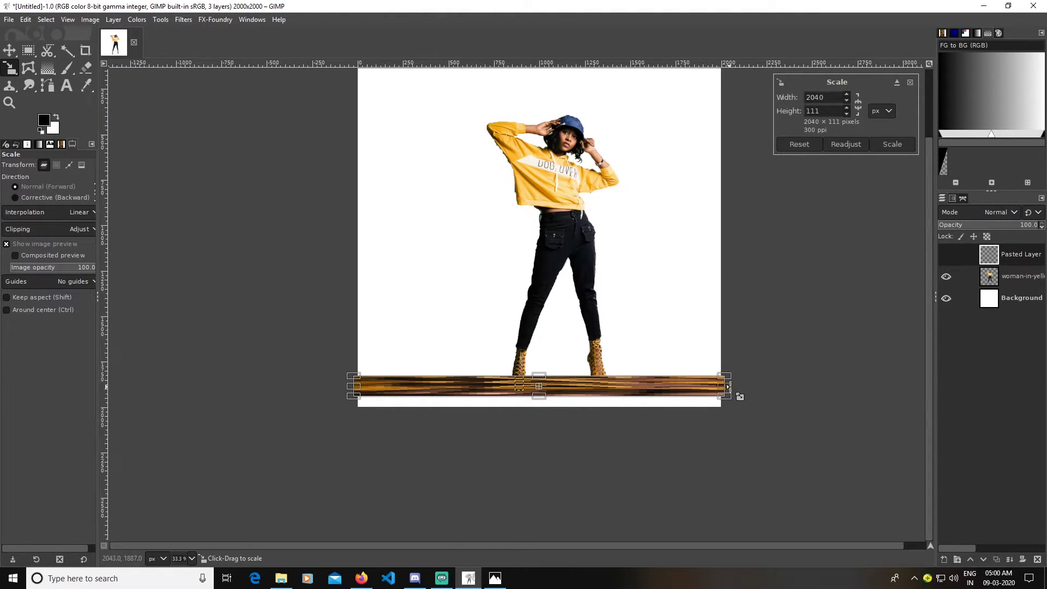
pyautogui.moveTo(723, 385); pyautogui.dragTo(730, 385)
pyautogui.press('Return')
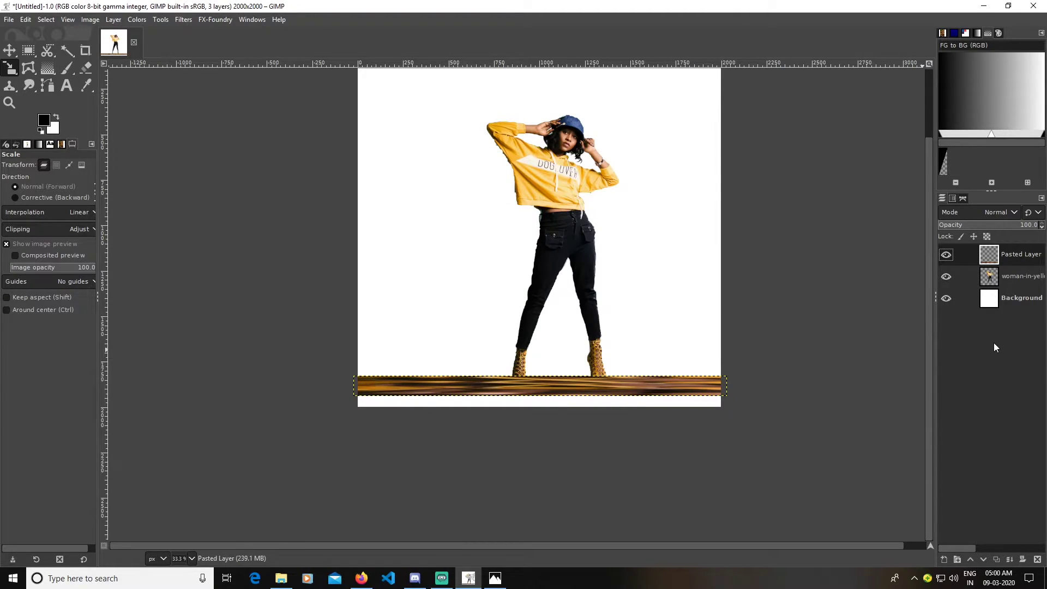
pyautogui.moveTo(990, 258)
pyautogui.mouseDown()
pyautogui.moveTo(992, 273)
pyautogui.moveTo(990, 265)
pyautogui.mouseUp()
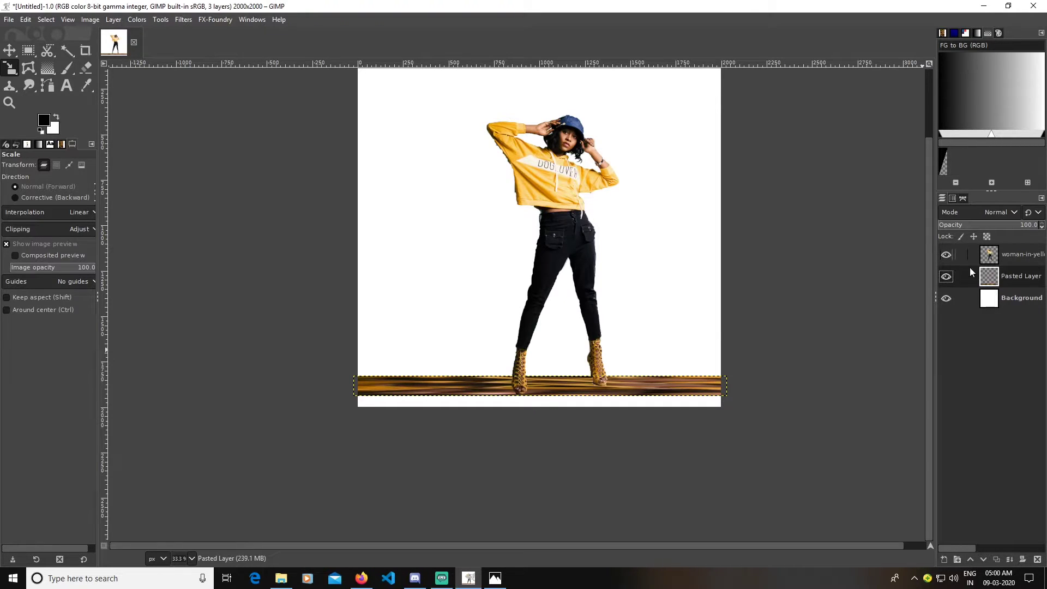
pyautogui.click(1003, 256)
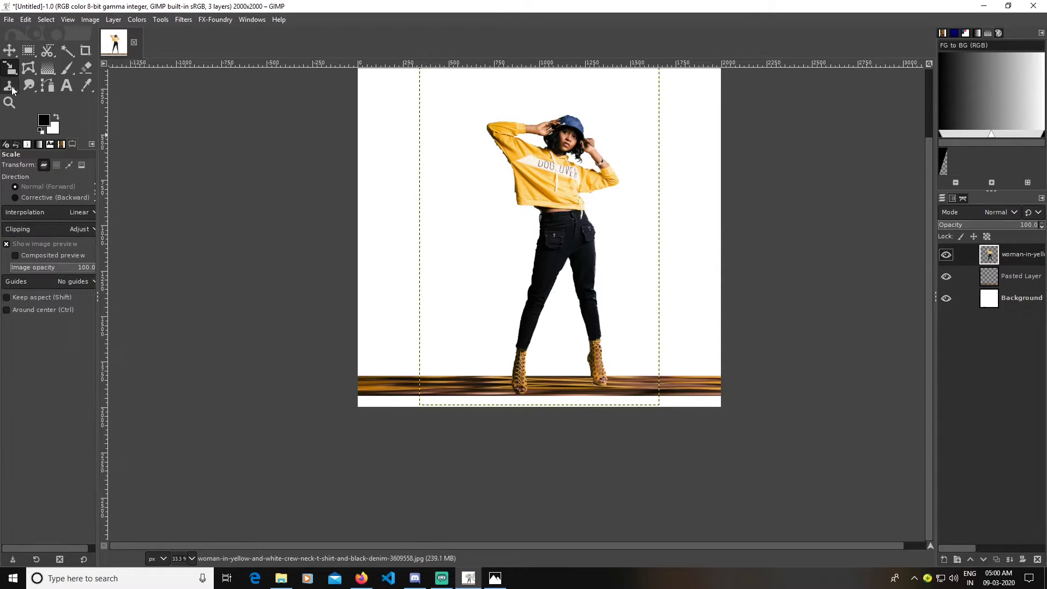
# Copy another small rectangle of the left boot and paste it as a new layer
pyautogui.click(28, 50)
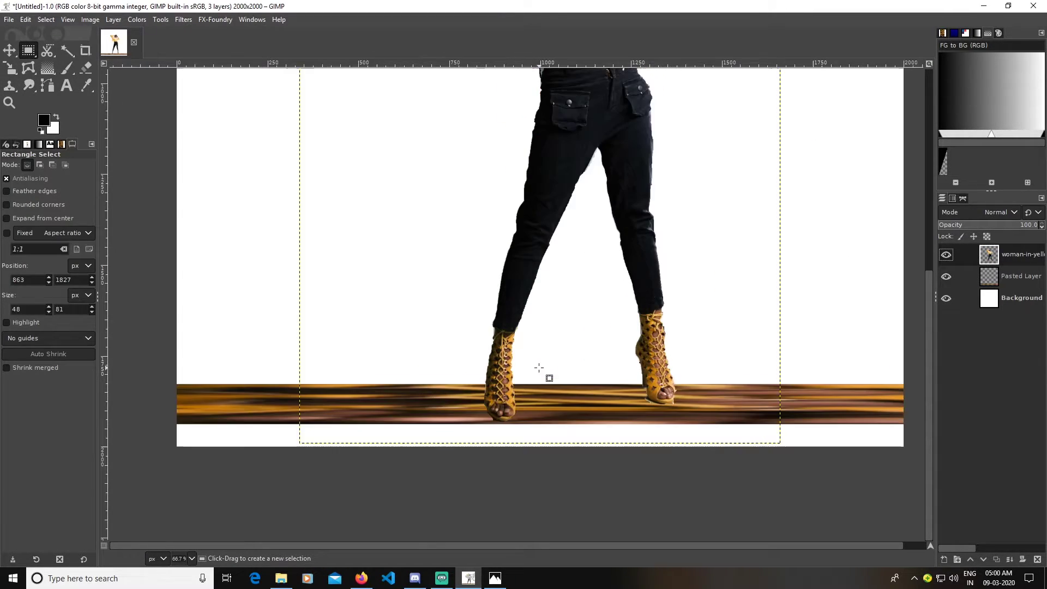
pyautogui.keyDown('ctrl'); pyautogui.scroll(2, 540, 365); pyautogui.keyUp('ctrl')
pyautogui.moveTo(494, 358); pyautogui.dragTo(505, 388)
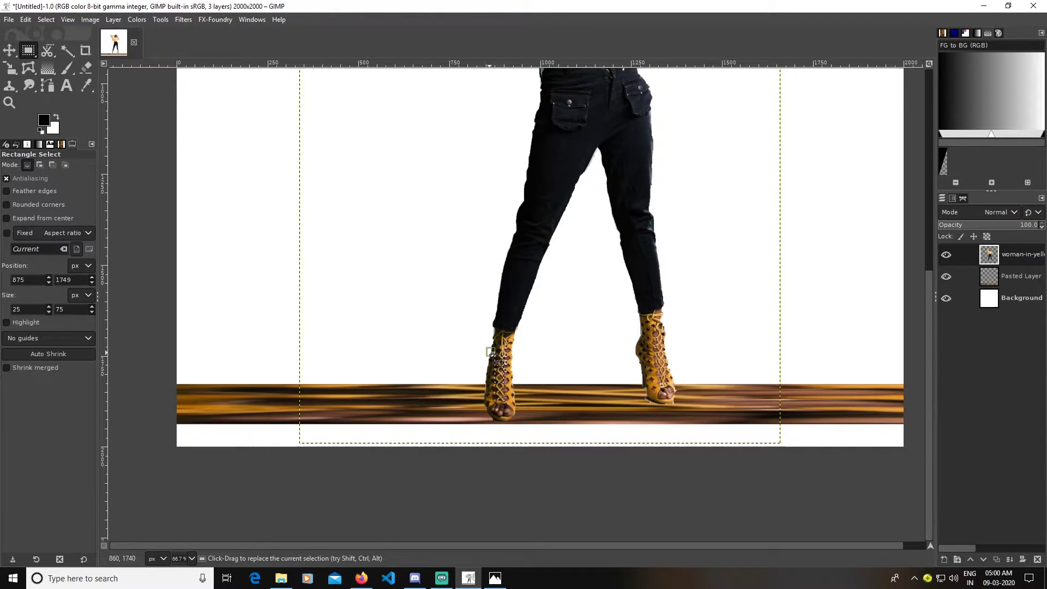
pyautogui.click(25, 20)
pyautogui.click(69, 95)
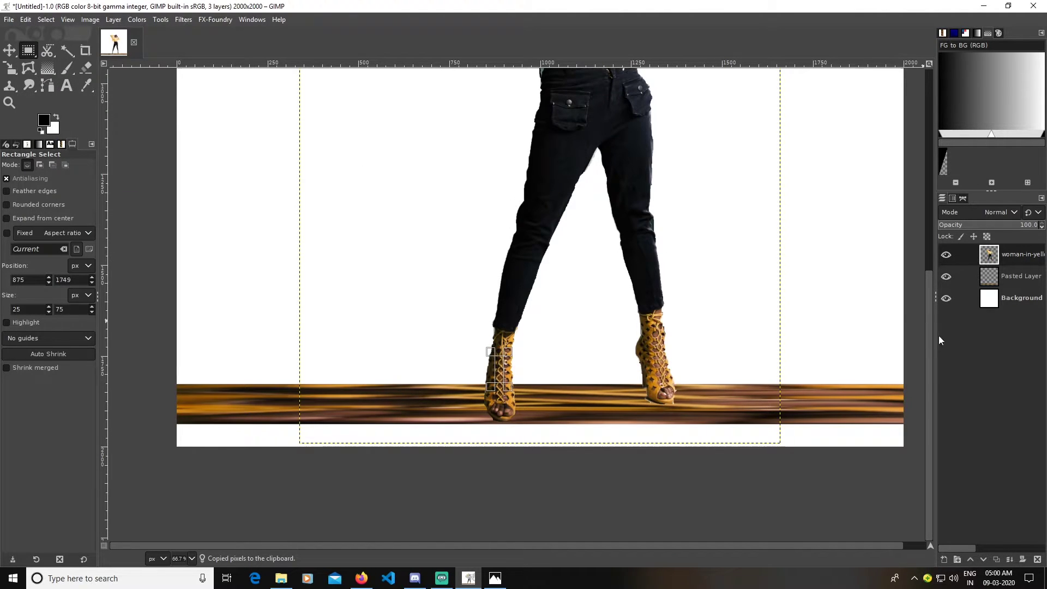
pyautogui.rightClick(990, 368)
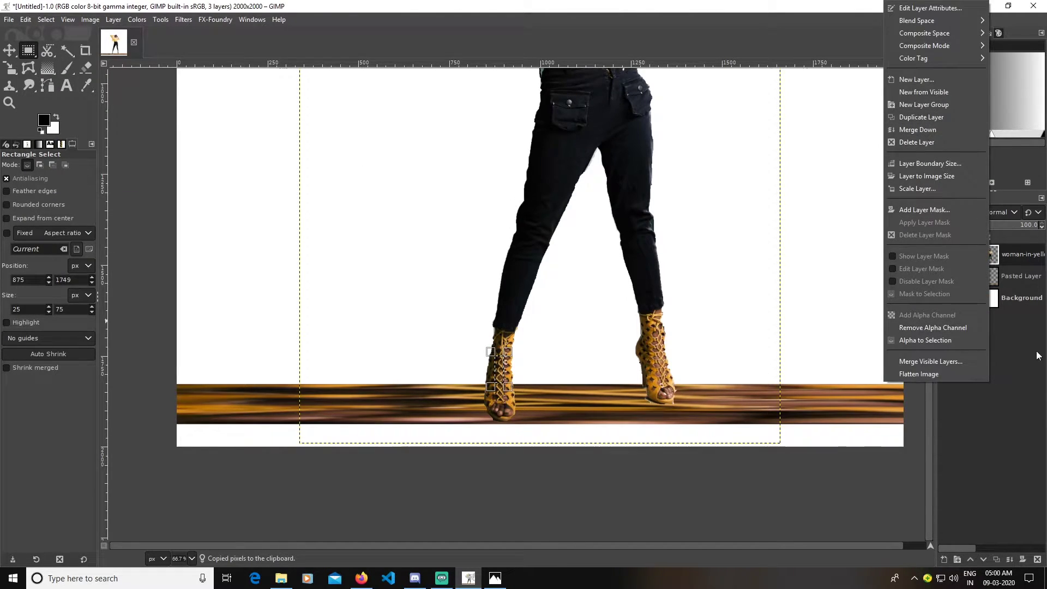
pyautogui.click(1027, 419)
pyautogui.hotkey('ctrl', 'v')
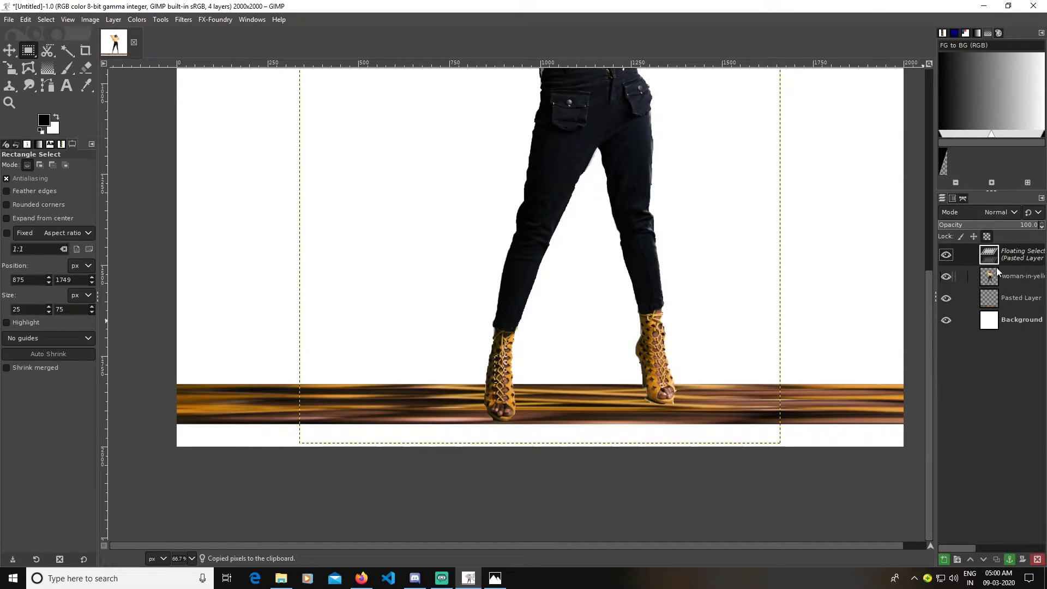
pyautogui.click(946, 560)
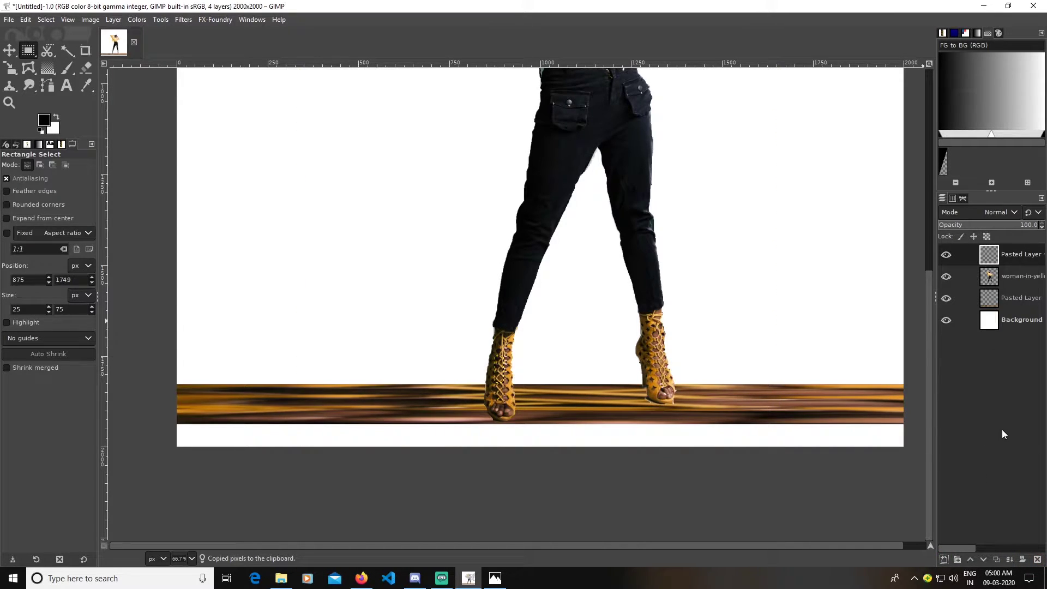
# Scale the second boot patch into a thin band spanning the canvas width
pyautogui.click(10, 68)
pyautogui.click(501, 374)
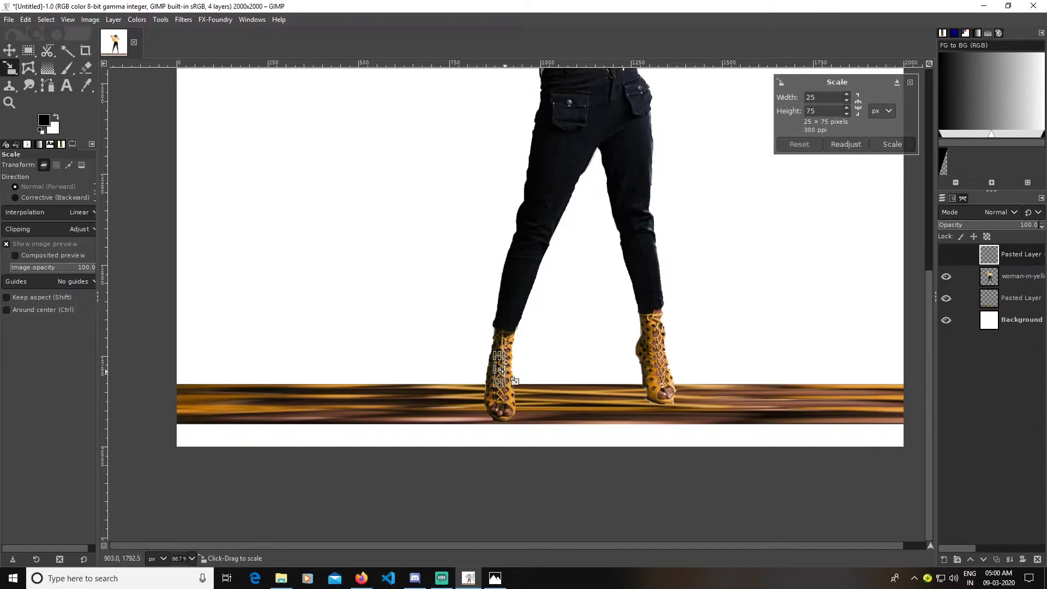
pyautogui.moveTo(513, 380); pyautogui.dragTo(922, 384)
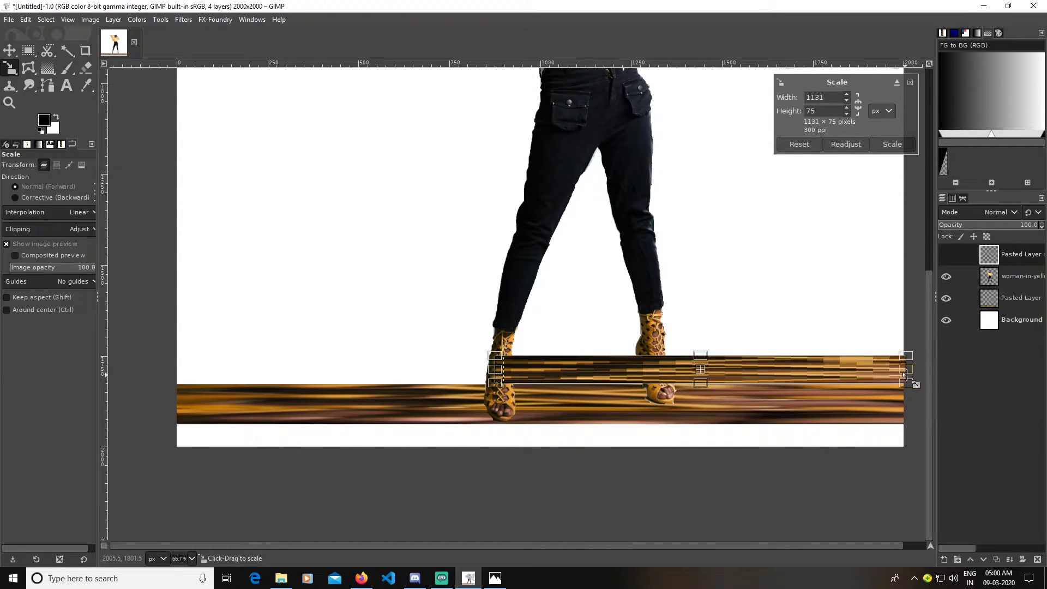
pyautogui.moveTo(497, 373); pyautogui.dragTo(174, 377)
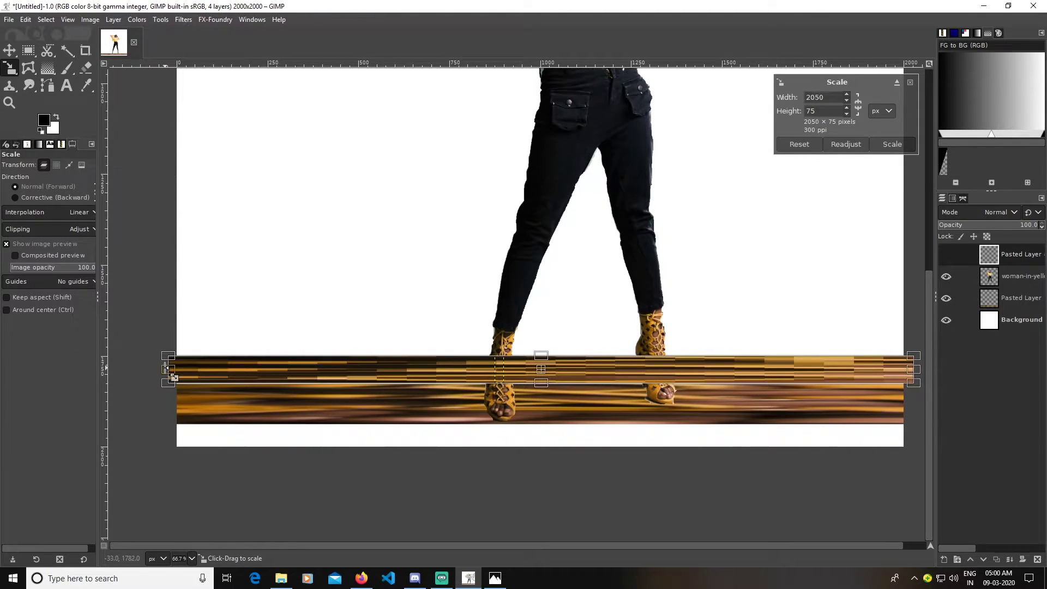
pyautogui.moveTo(547, 392); pyautogui.dragTo(549, 393)
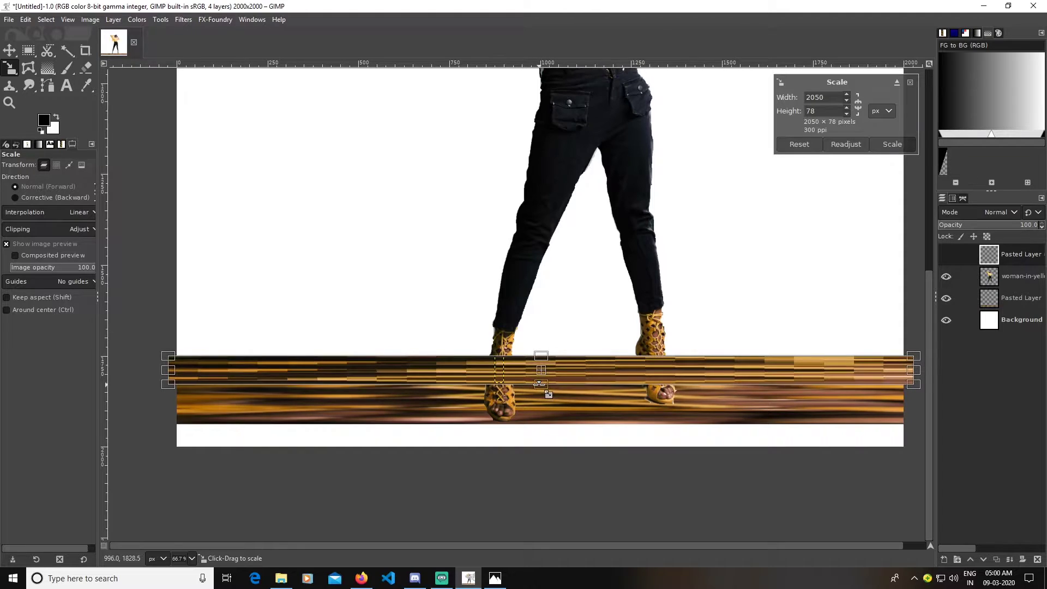
pyautogui.click(892, 144)
# Move woman-in-yellow above the new band and make it the active layer
pyautogui.moveTo(989, 277); pyautogui.dragTo(989, 256)
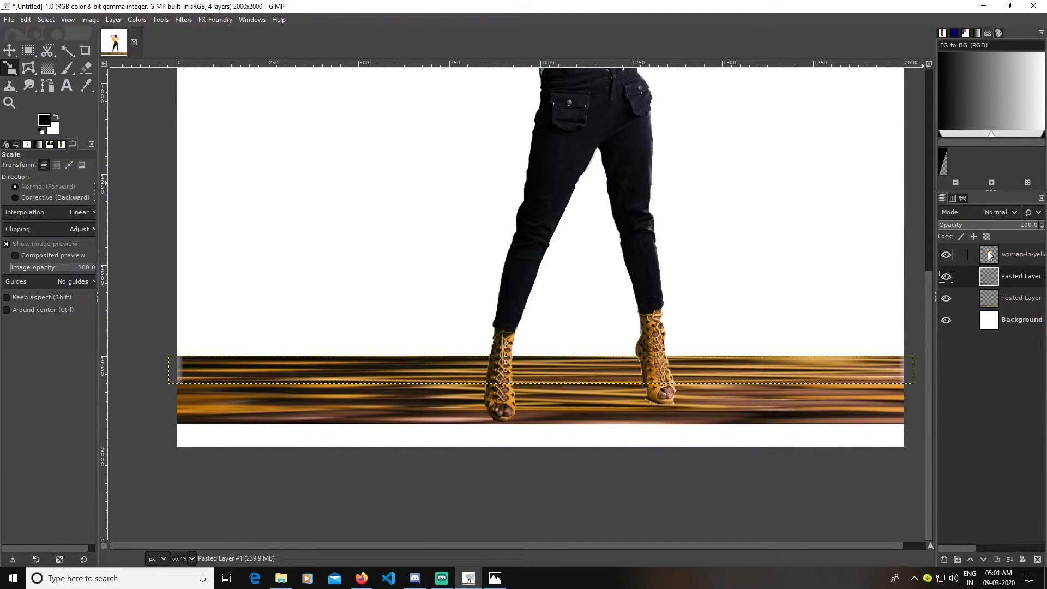
pyautogui.click(990, 256)
pyautogui.press('r')
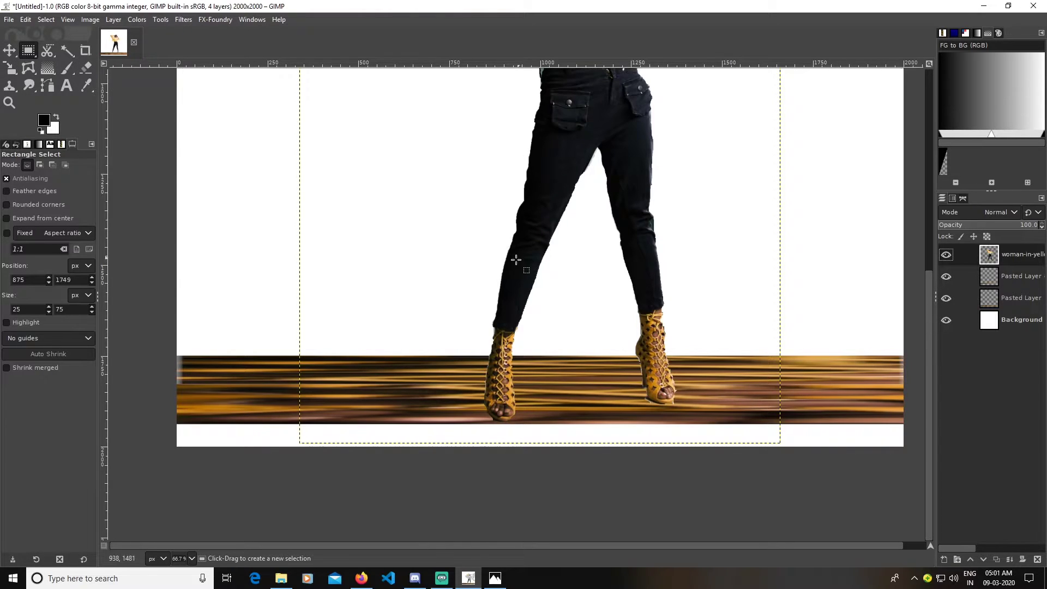
# Copy the small strip above the left shoe and paste it as a separate layer
pyautogui.moveTo(499, 324); pyautogui.dragTo(509, 357)
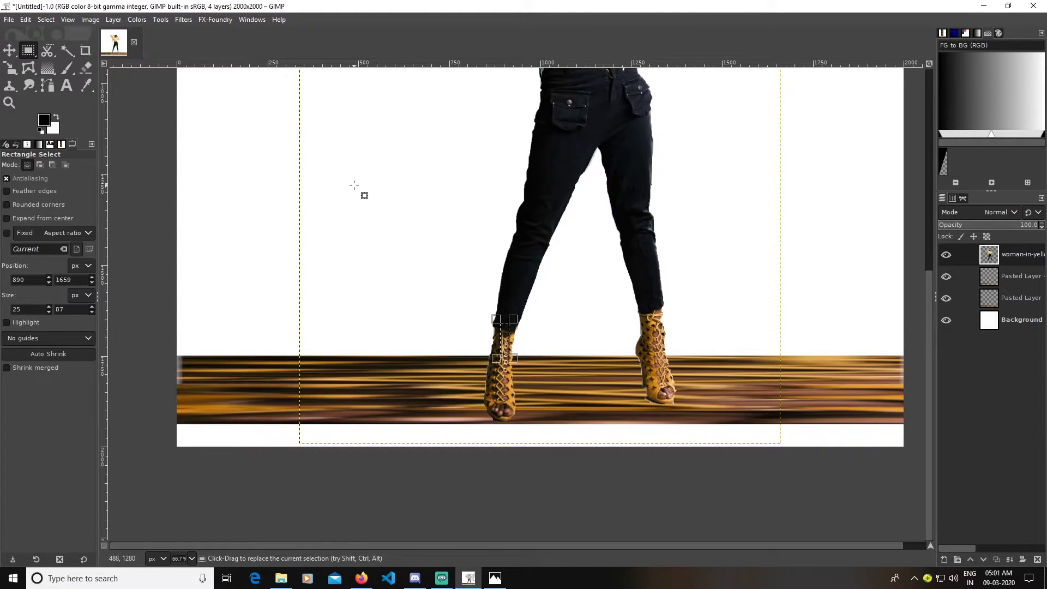
pyautogui.moveTo(496, 320); pyautogui.dragTo(490, 321)
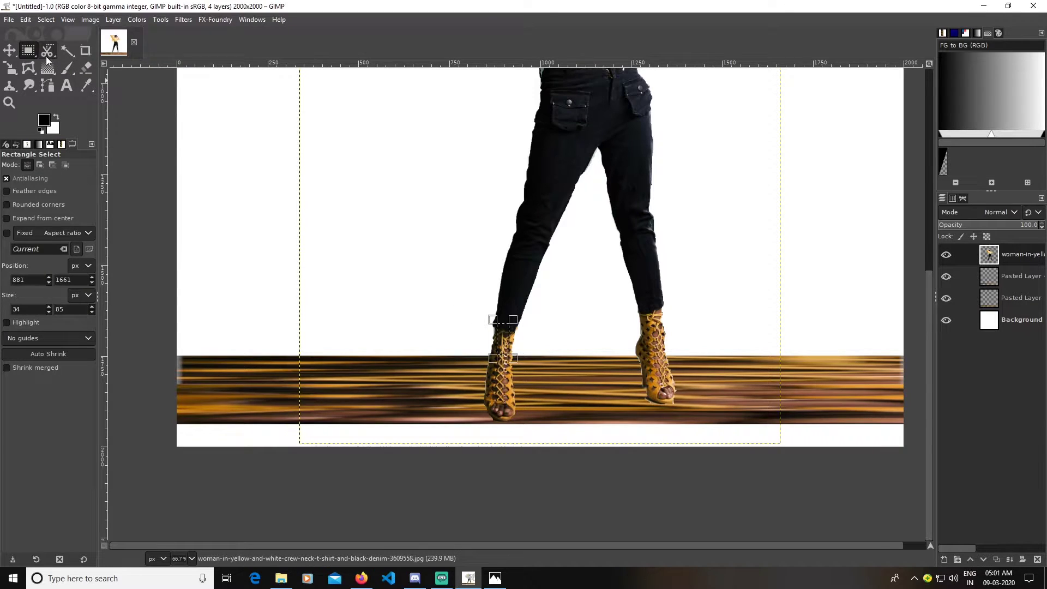
pyautogui.click(27, 20)
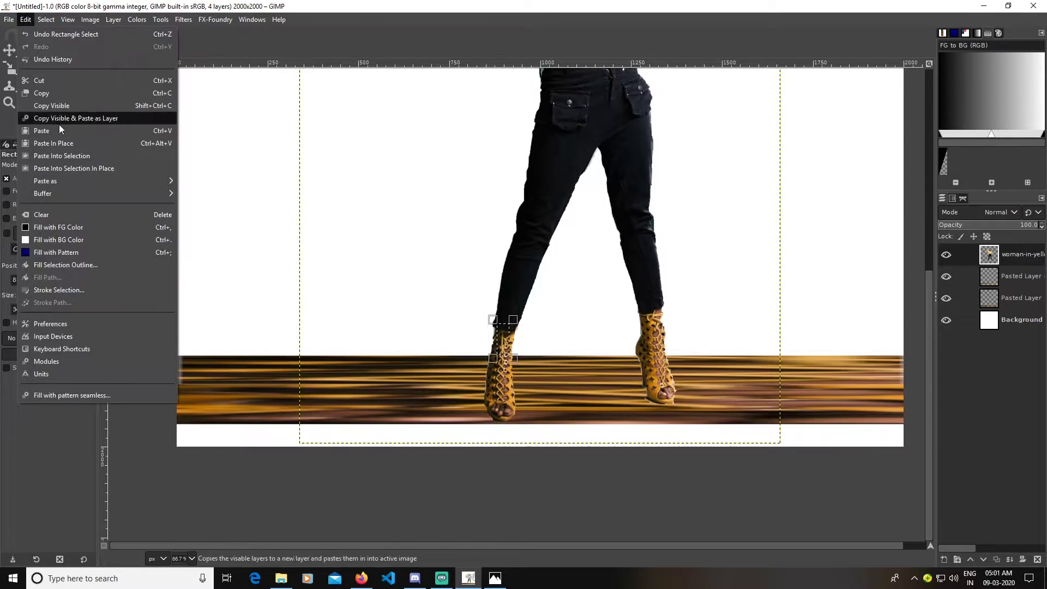
pyautogui.click(55, 93)
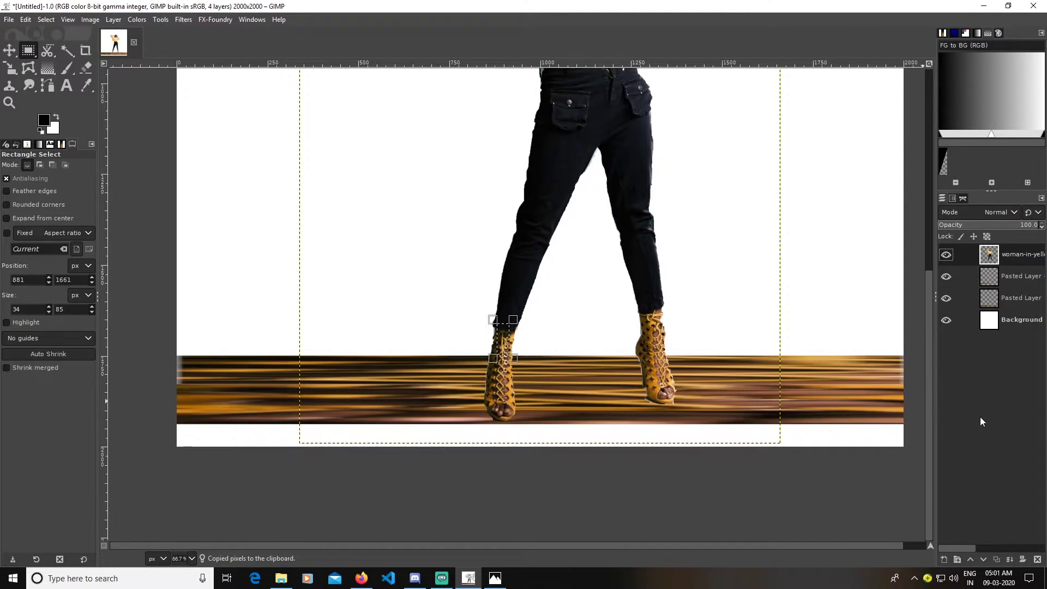
pyautogui.hotkey('ctrl', 'v')
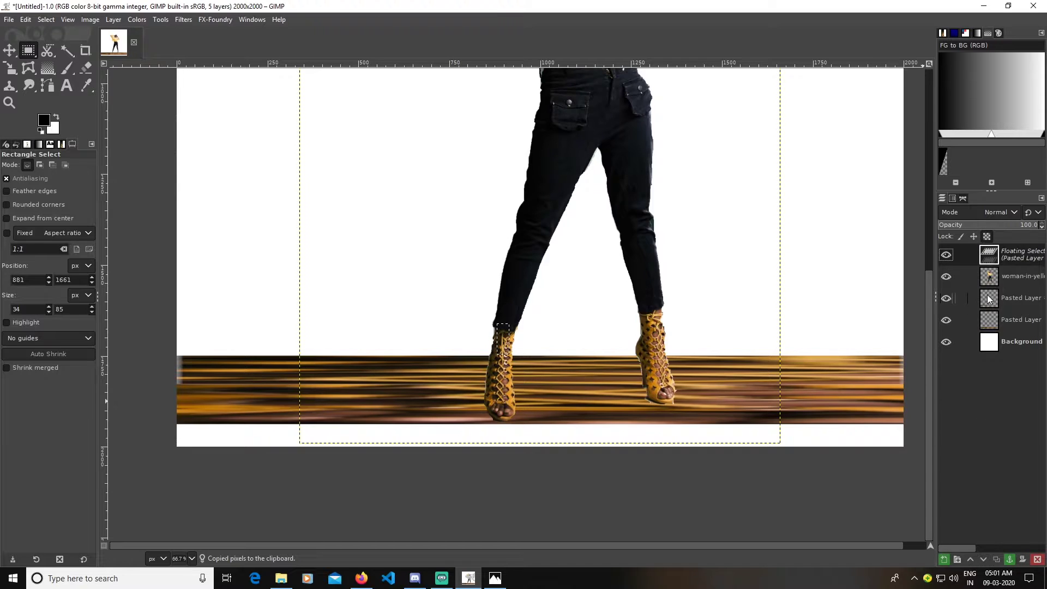
pyautogui.click(945, 560)
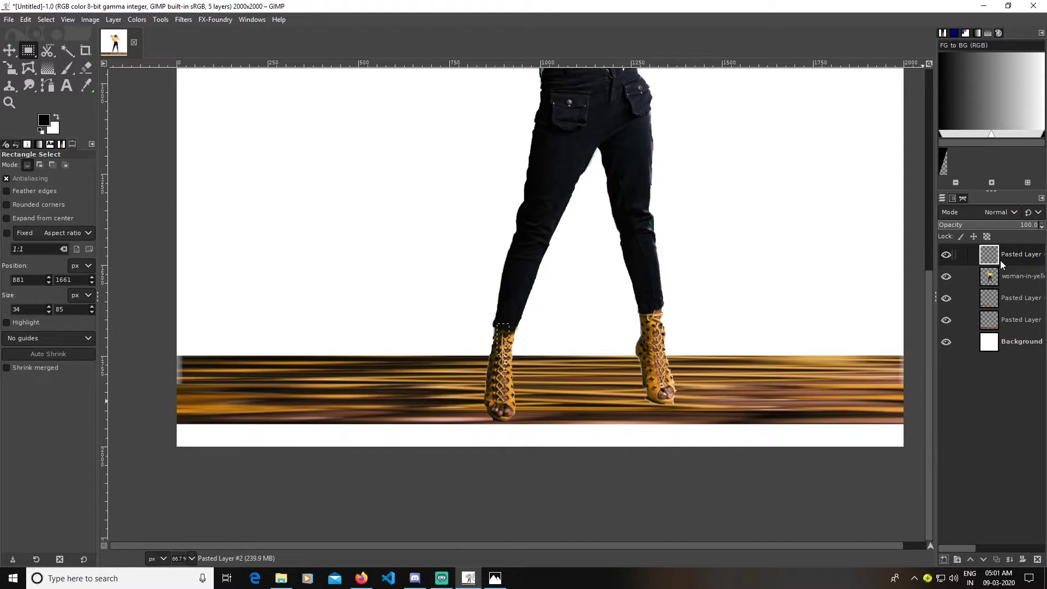
pyautogui.click(10, 67)
# Scale the ankle strip to about 2055 px wide and move it below woman-in-yellow
pyautogui.click(512, 354)
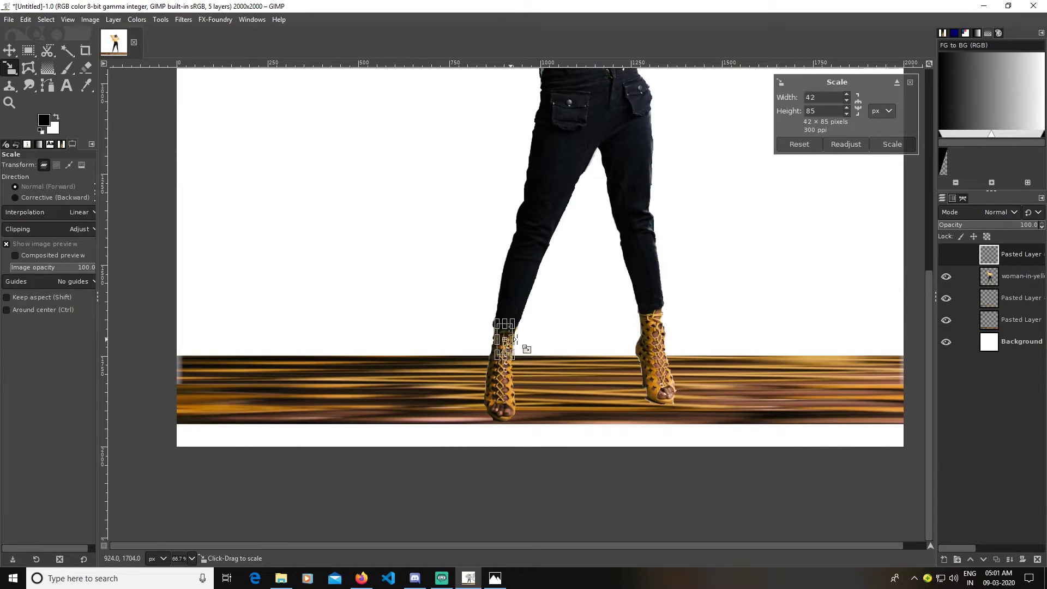
pyautogui.moveTo(514, 350); pyautogui.dragTo(924, 347)
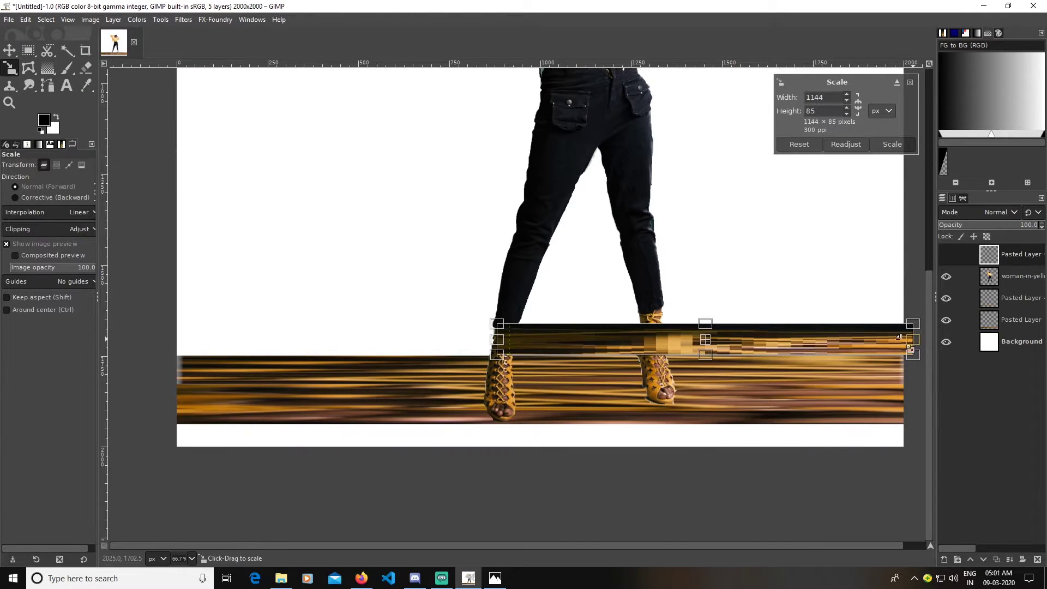
pyautogui.moveTo(500, 351); pyautogui.dragTo(164, 351)
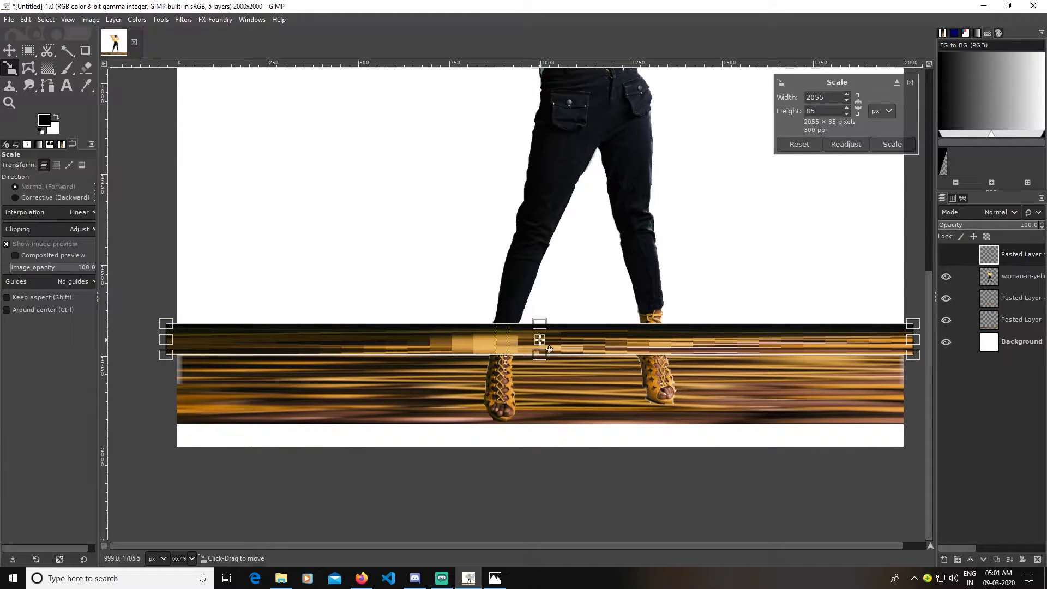
pyautogui.moveTo(547, 349); pyautogui.dragTo(547, 352)
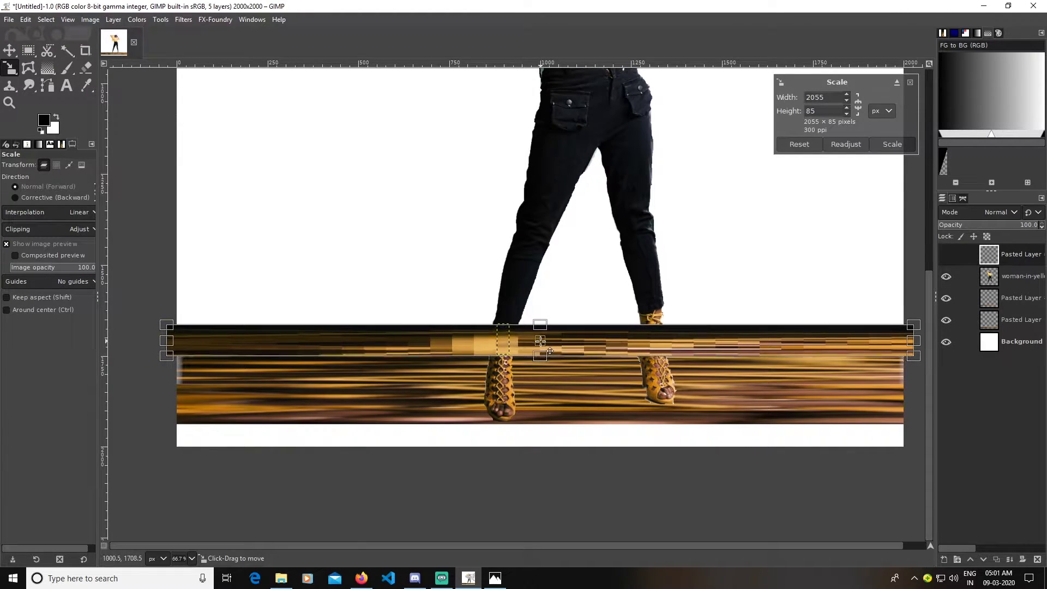
pyautogui.click(892, 145)
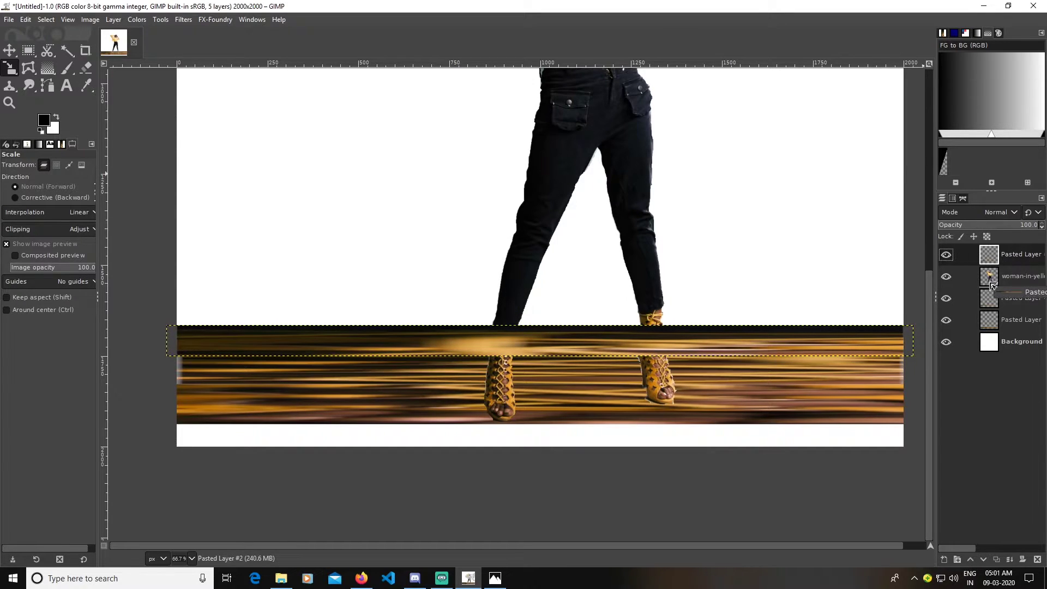
pyautogui.moveTo(996, 256); pyautogui.dragTo(991, 287)
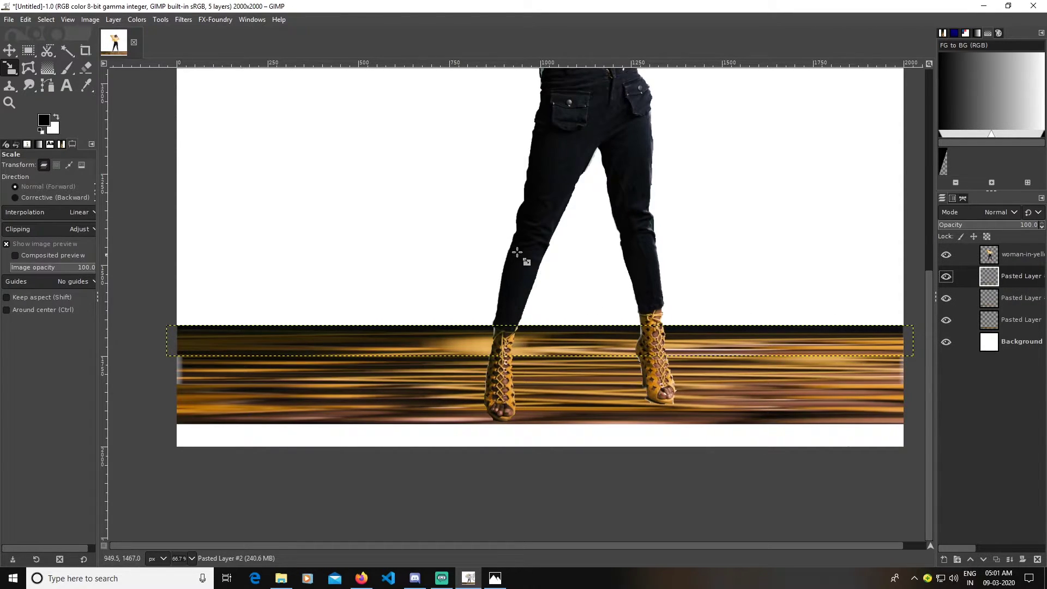
# Copy a thin strip of the left trouser leg into a new layer
pyautogui.click(28, 50)
pyautogui.click(995, 257)
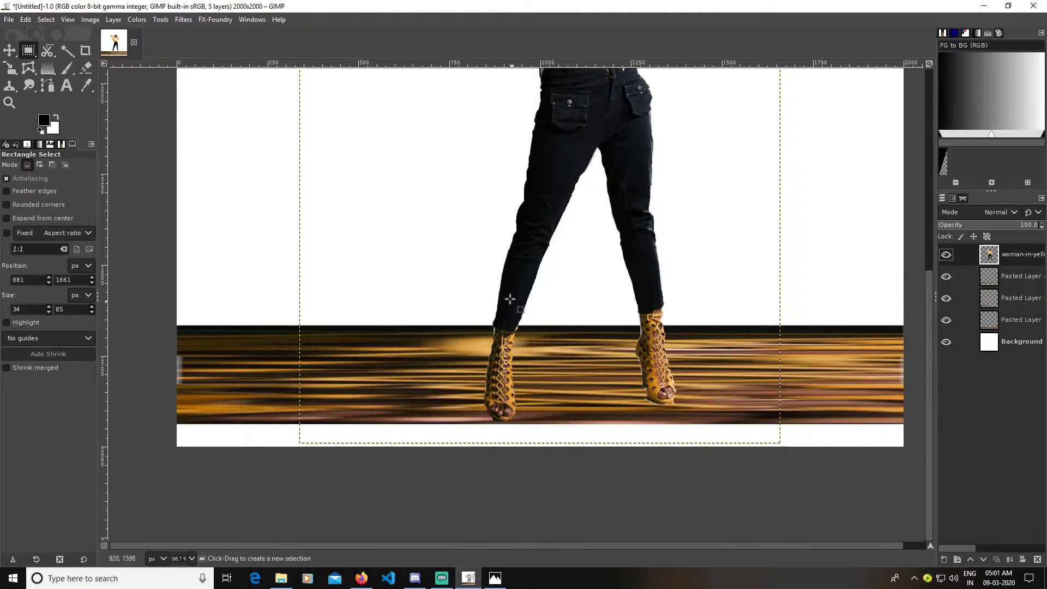
pyautogui.moveTo(506, 279); pyautogui.dragTo(511, 318)
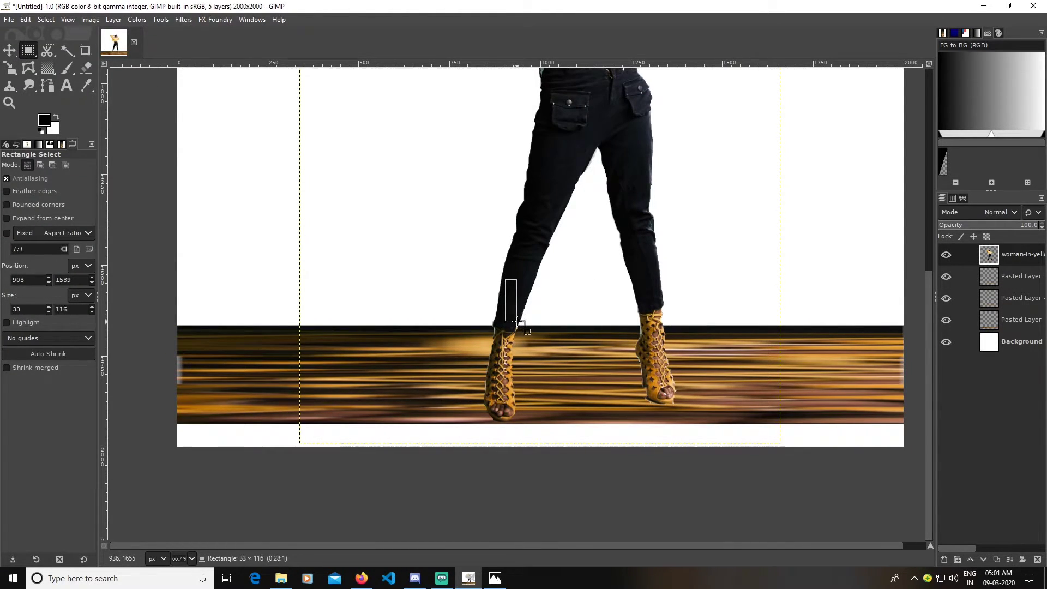
pyautogui.moveTo(524, 328); pyautogui.dragTo(525, 326)
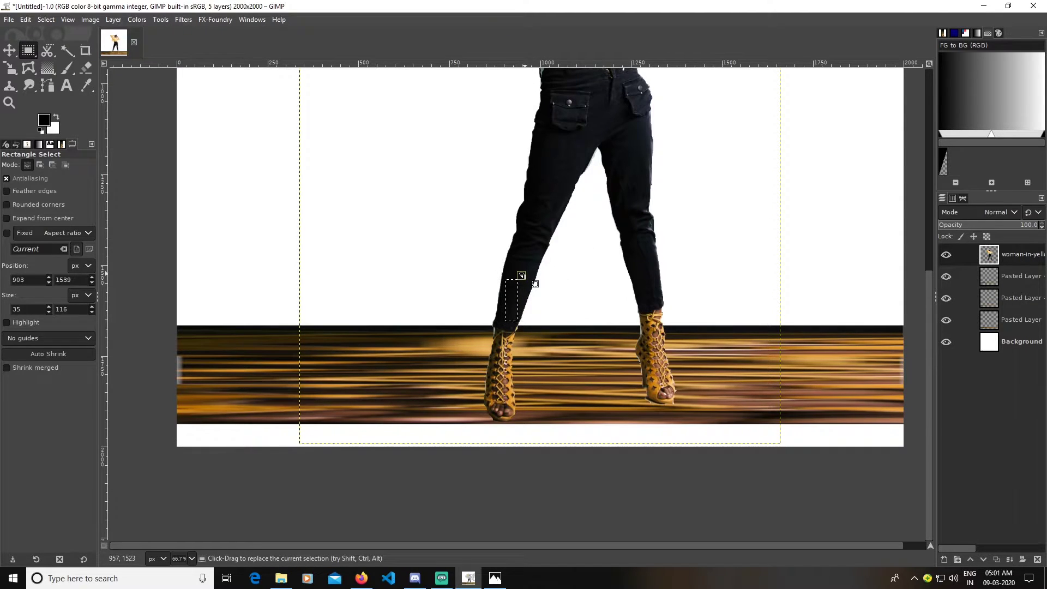
pyautogui.click(26, 19)
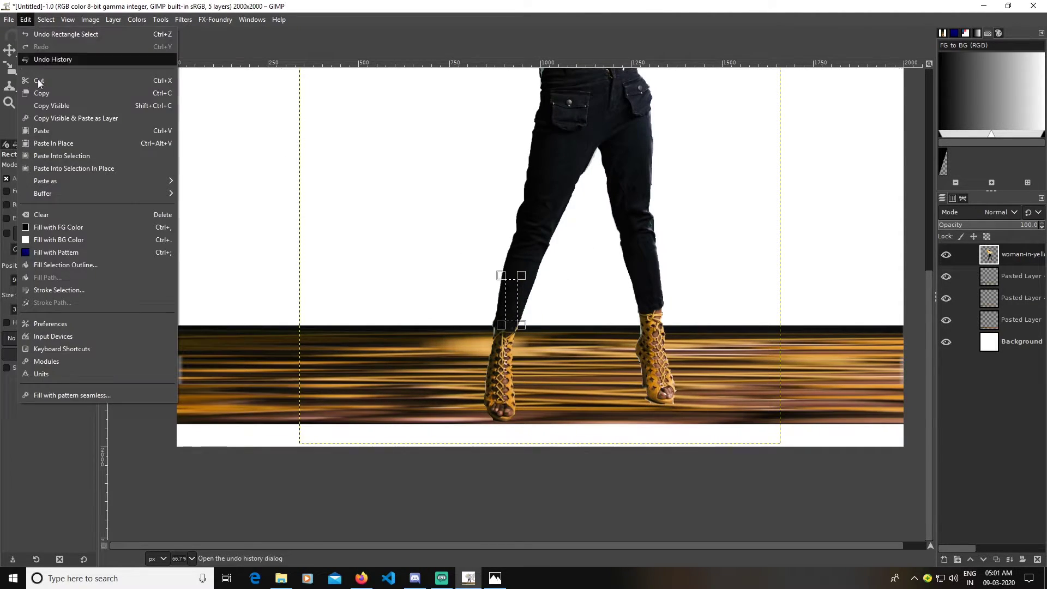
pyautogui.click(61, 95)
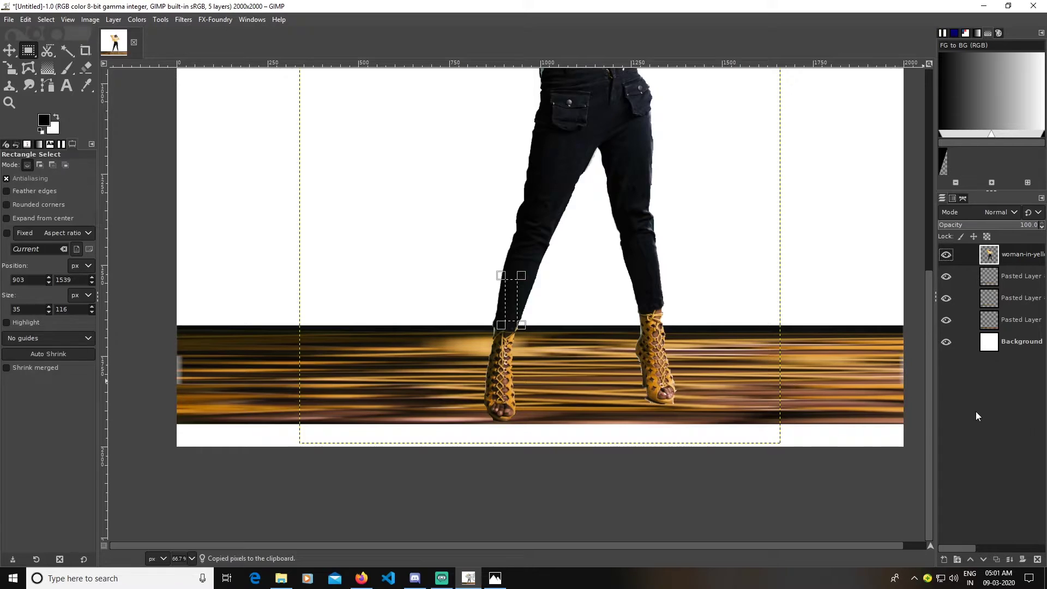
pyautogui.hotkey('ctrl', 'v')
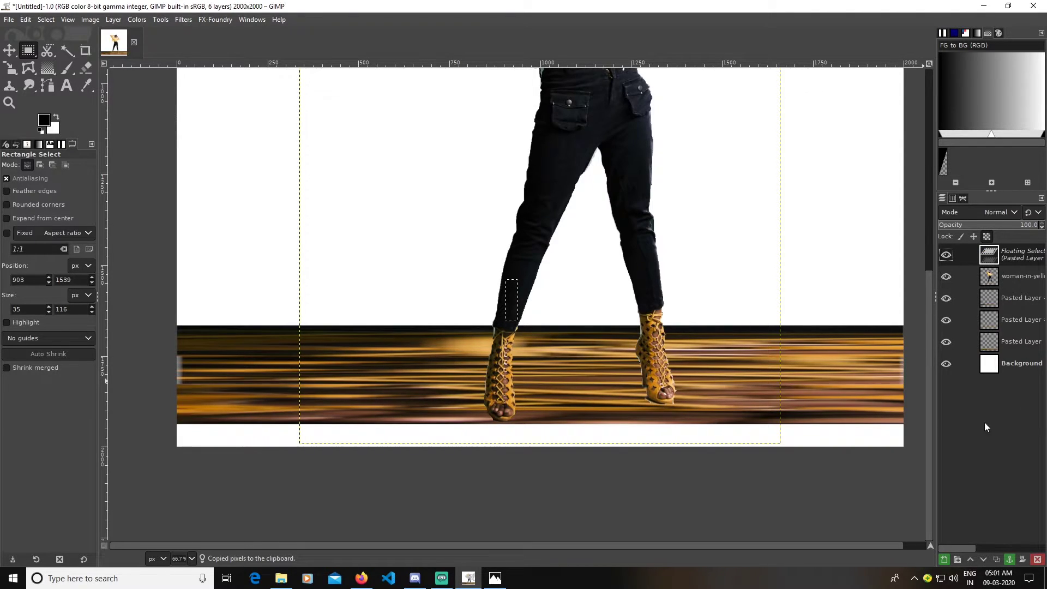
pyautogui.click(944, 560)
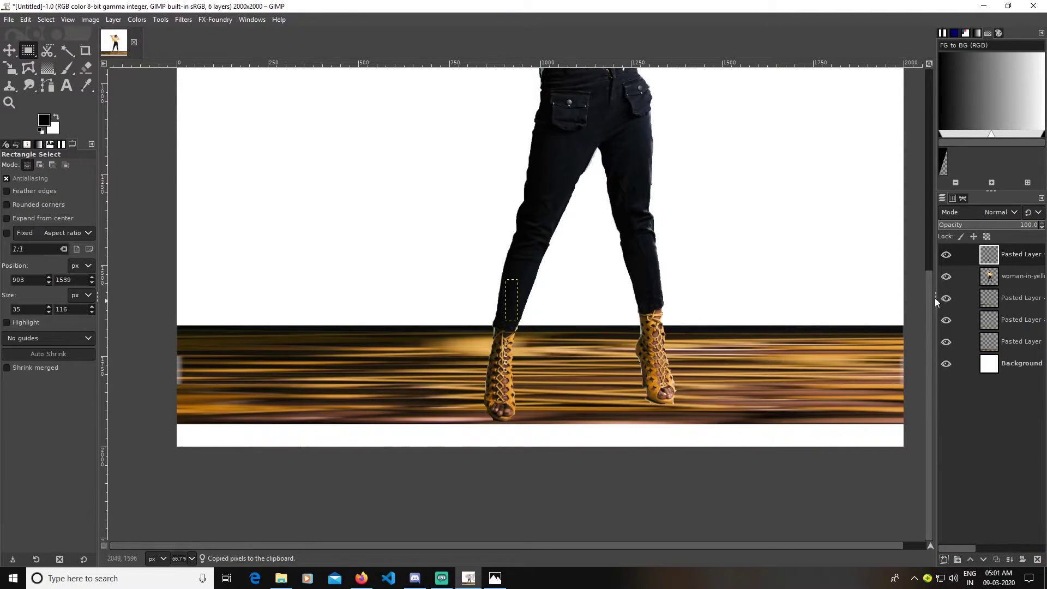
# Scale the trouser strip to about 2071 px wide and place it below woman-in-yellow
pyautogui.click(10, 68)
pyautogui.click(513, 306)
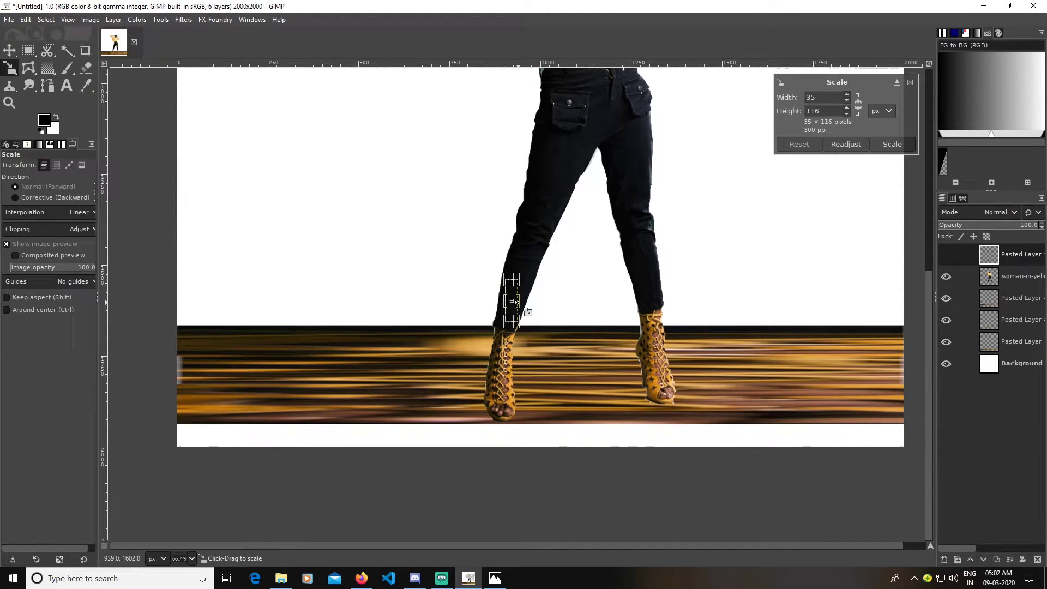
pyautogui.moveTo(514, 302); pyautogui.dragTo(914, 320)
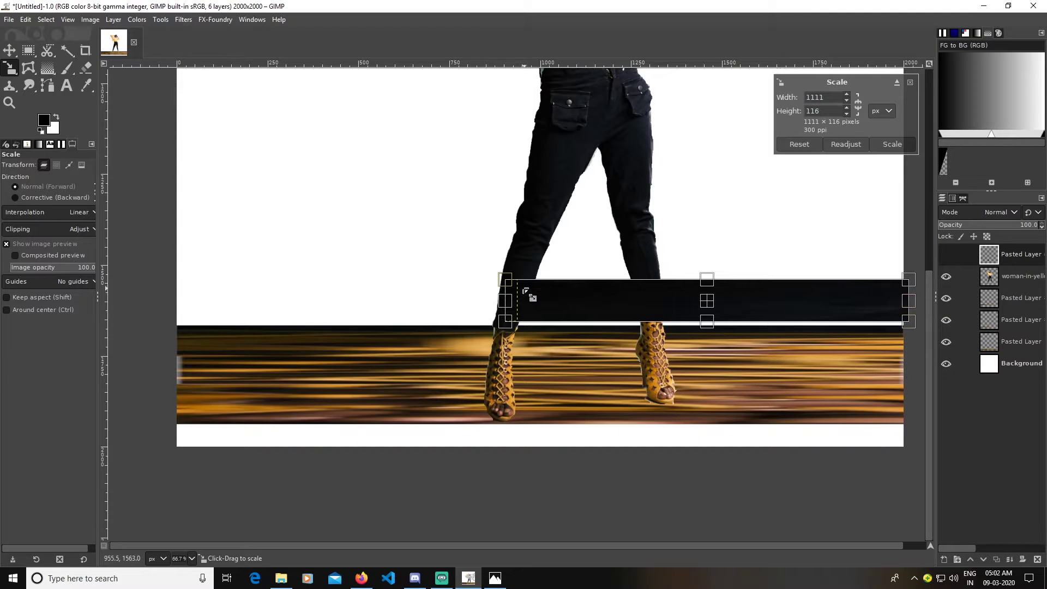
pyautogui.moveTo(503, 301); pyautogui.dragTo(156, 302)
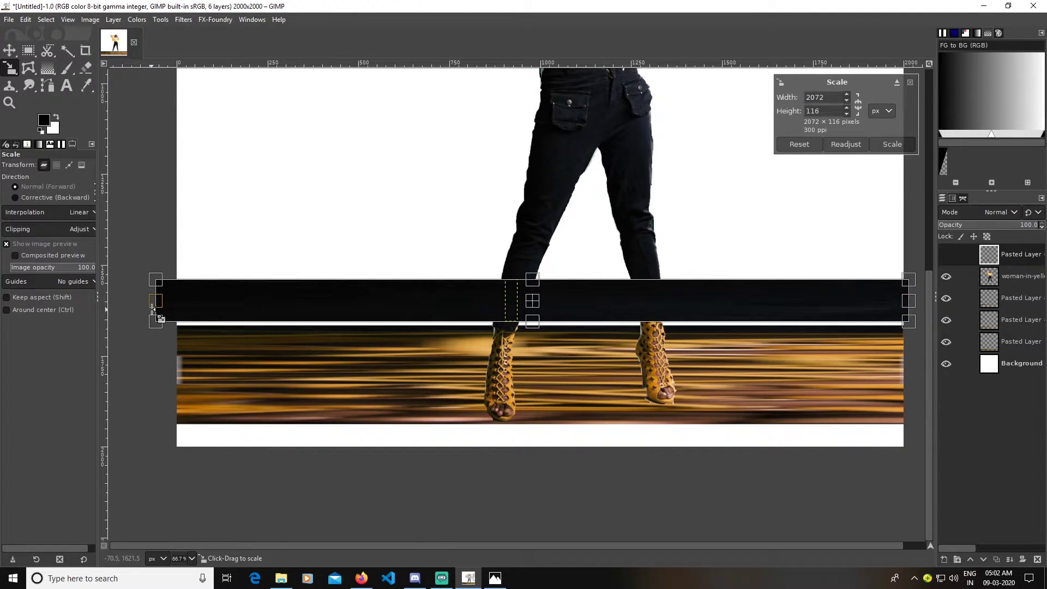
pyautogui.moveTo(541, 311); pyautogui.dragTo(542, 315)
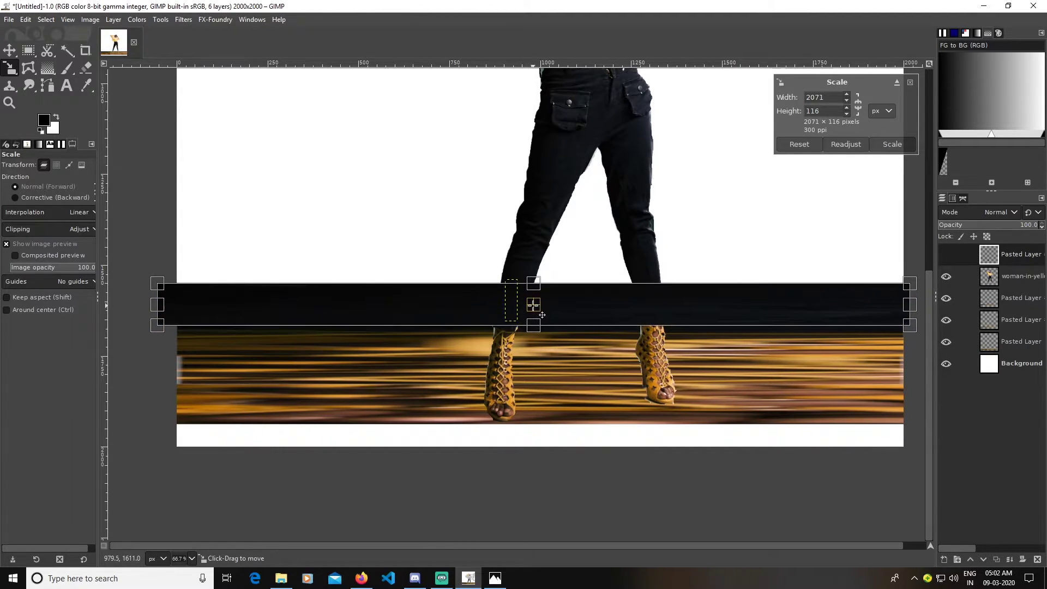
pyautogui.click(893, 144)
pyautogui.moveTo(992, 264); pyautogui.dragTo(980, 301)
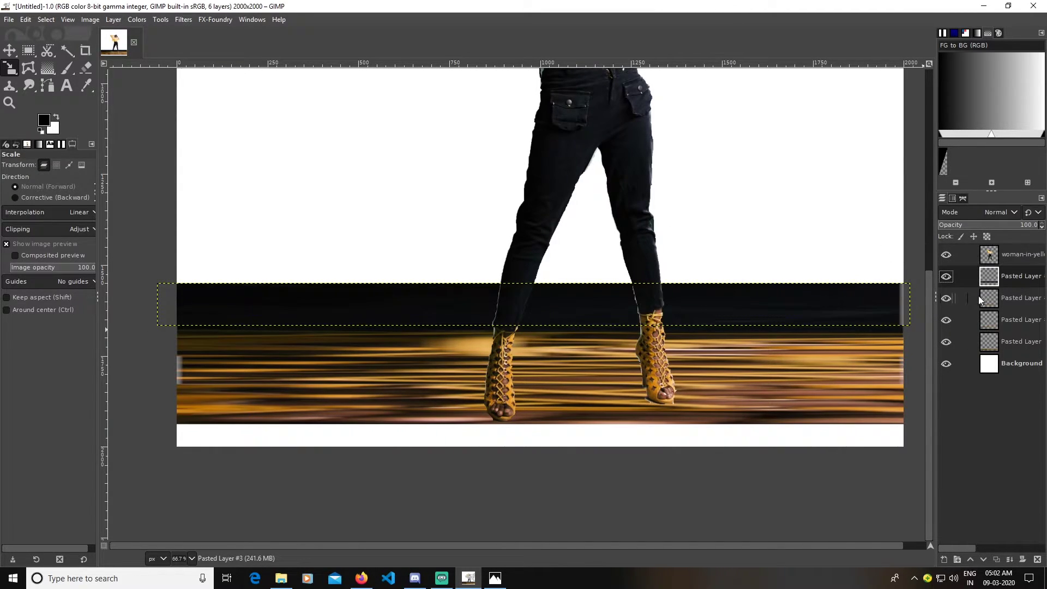
pyautogui.click(992, 258)
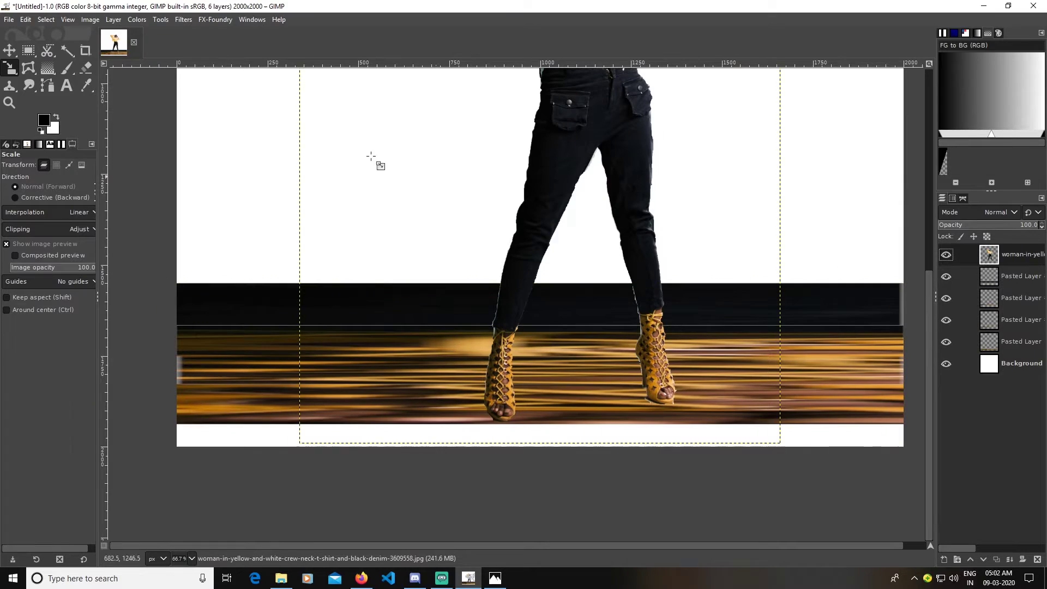
# Copy a short strip higher on the left leg into a new layer
pyautogui.click(28, 50)
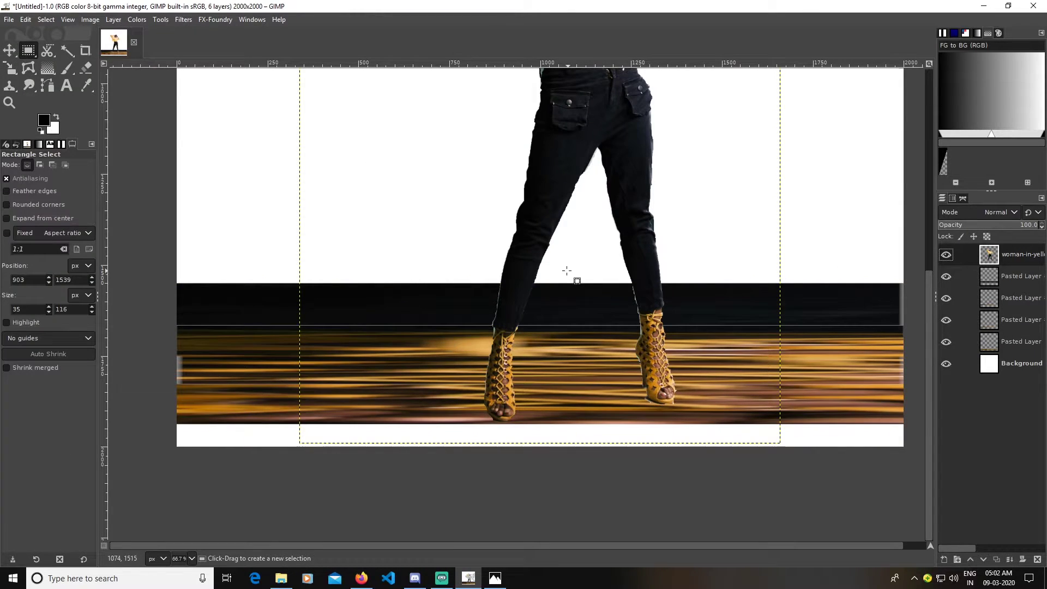
pyautogui.moveTo(520, 242)
pyautogui.mouseDown()
pyautogui.moveTo(534, 284)
pyautogui.moveTo(508, 260)
pyautogui.mouseUp()
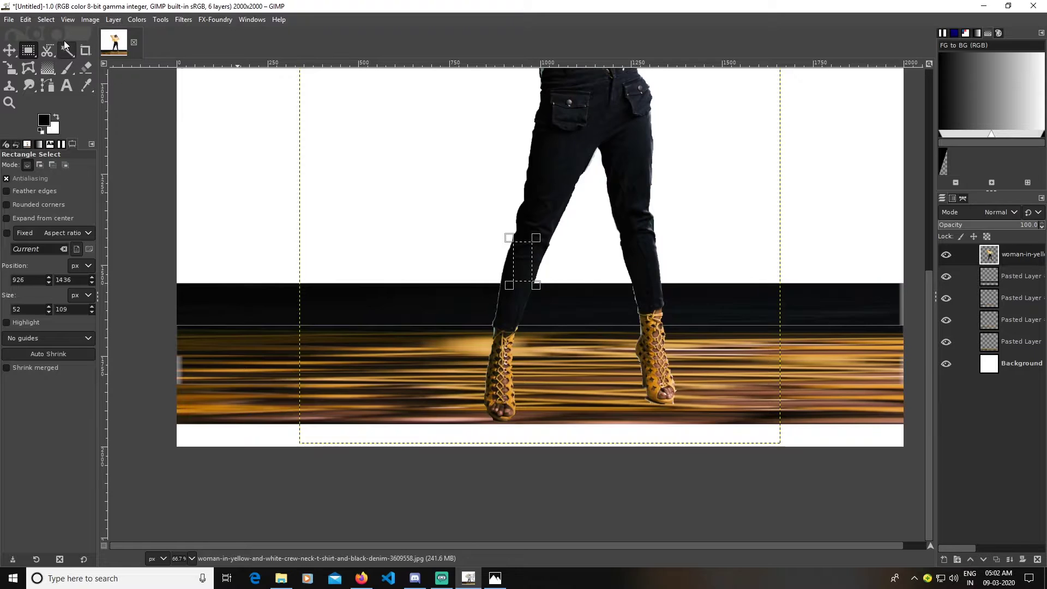
pyautogui.click(45, 20)
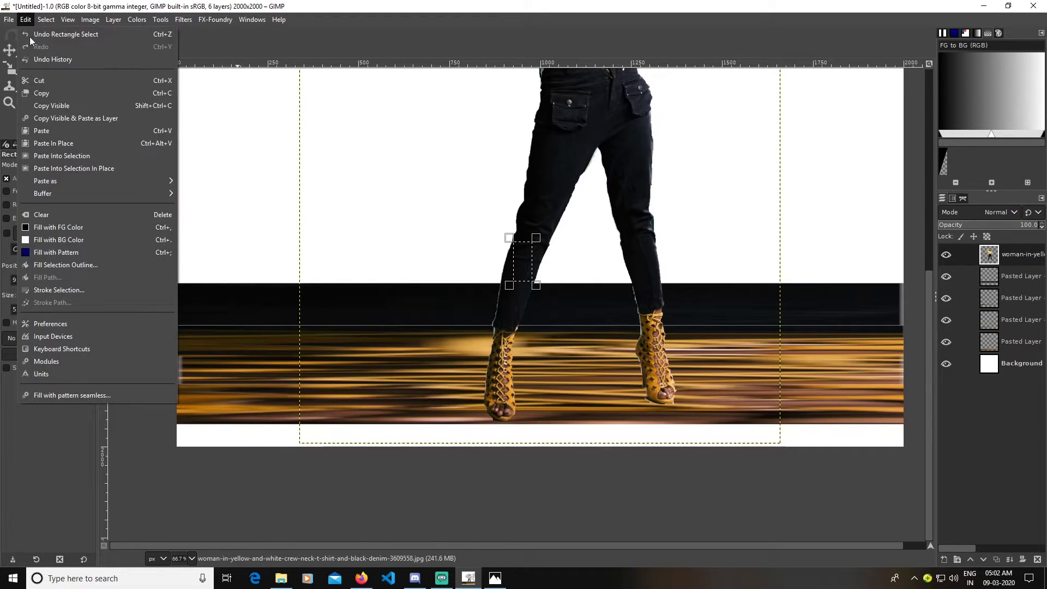
pyautogui.click(52, 94)
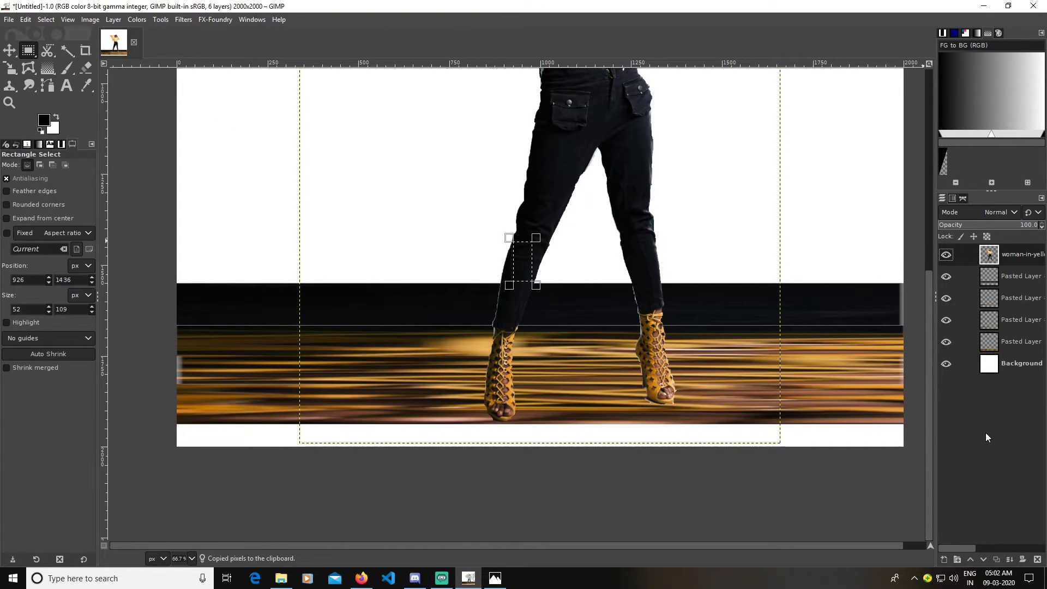
pyautogui.hotkey('ctrl', 'v')
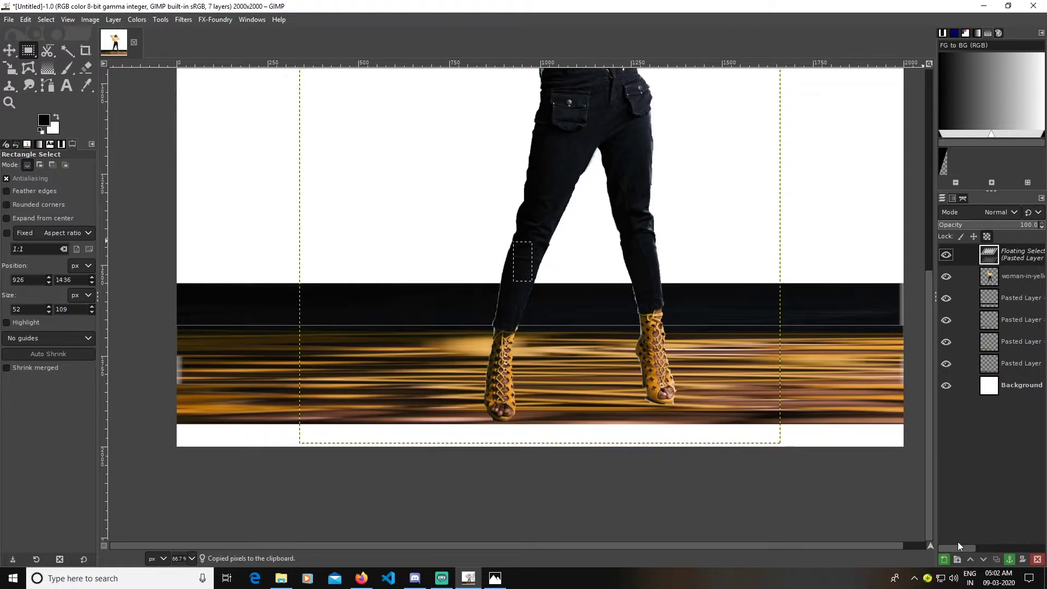
pyautogui.click(945, 559)
# Scale the jeans slice to about 2022×114 across the whole canvas
pyautogui.hotkey('shift', 's')
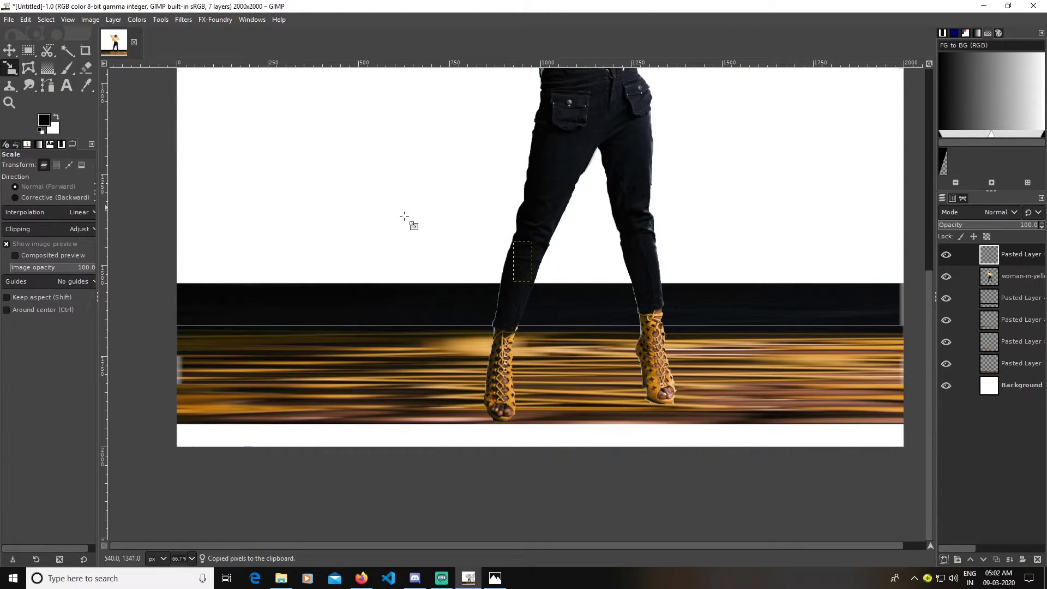
pyautogui.click(521, 262)
pyautogui.moveTo(533, 262); pyautogui.dragTo(734, 276)
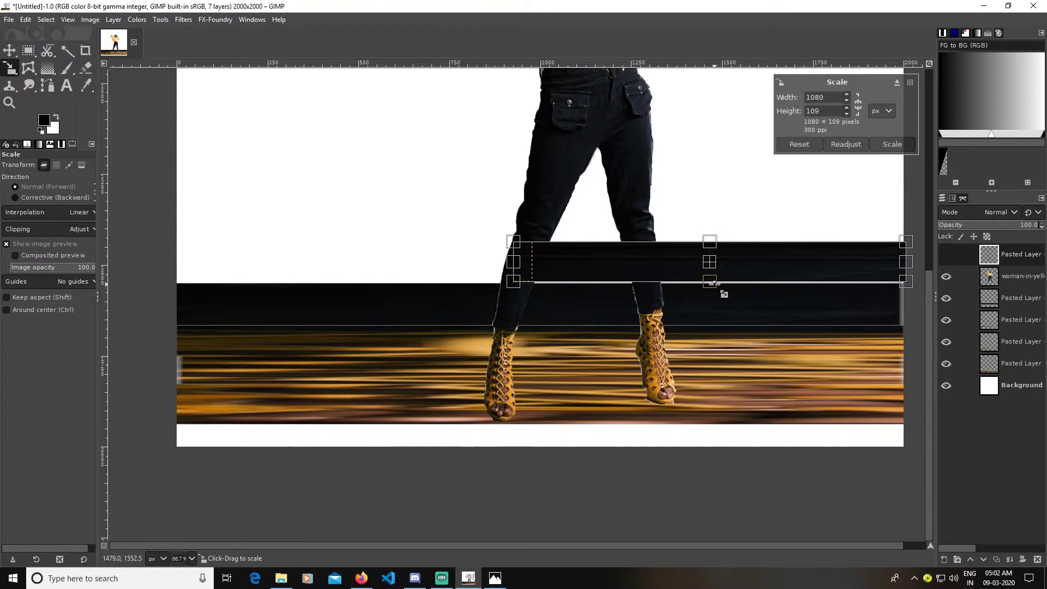
pyautogui.moveTo(711, 281); pyautogui.dragTo(711, 284)
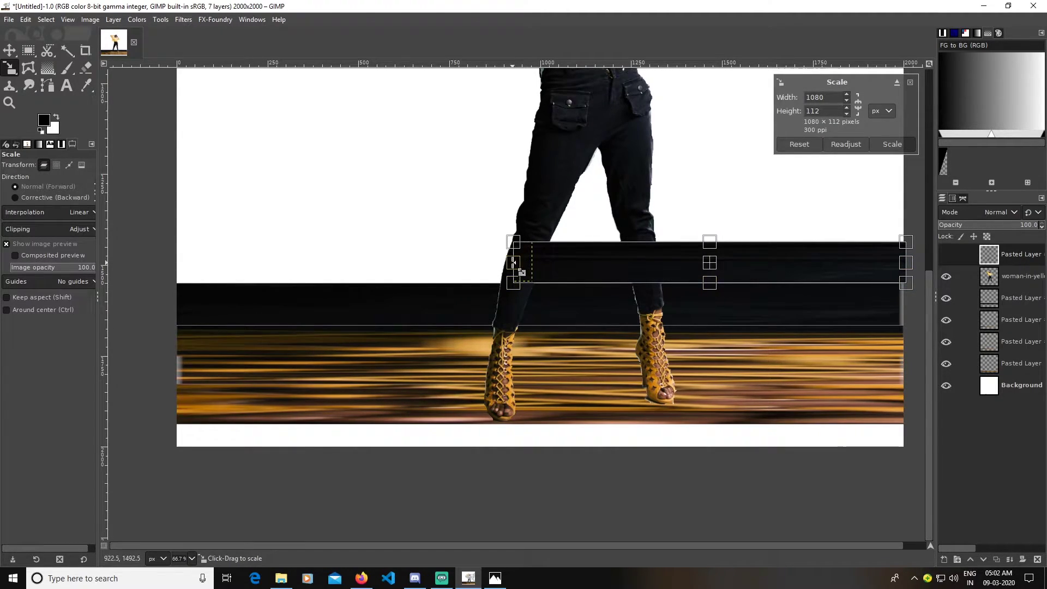
pyautogui.moveTo(515, 266); pyautogui.dragTo(173, 273)
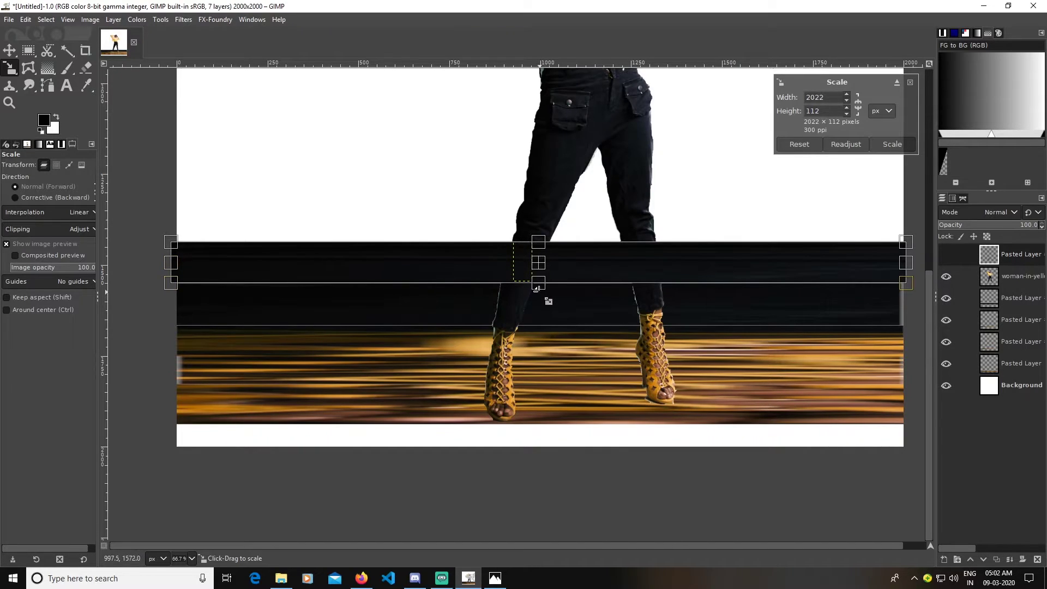
pyautogui.moveTo(549, 296); pyautogui.dragTo(549, 298)
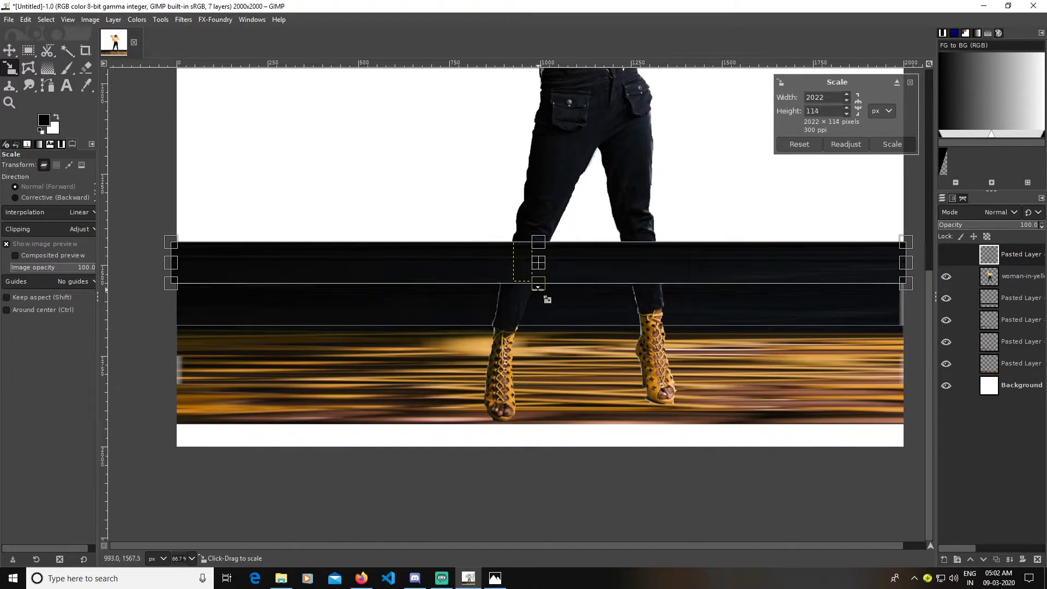
pyautogui.click(894, 145)
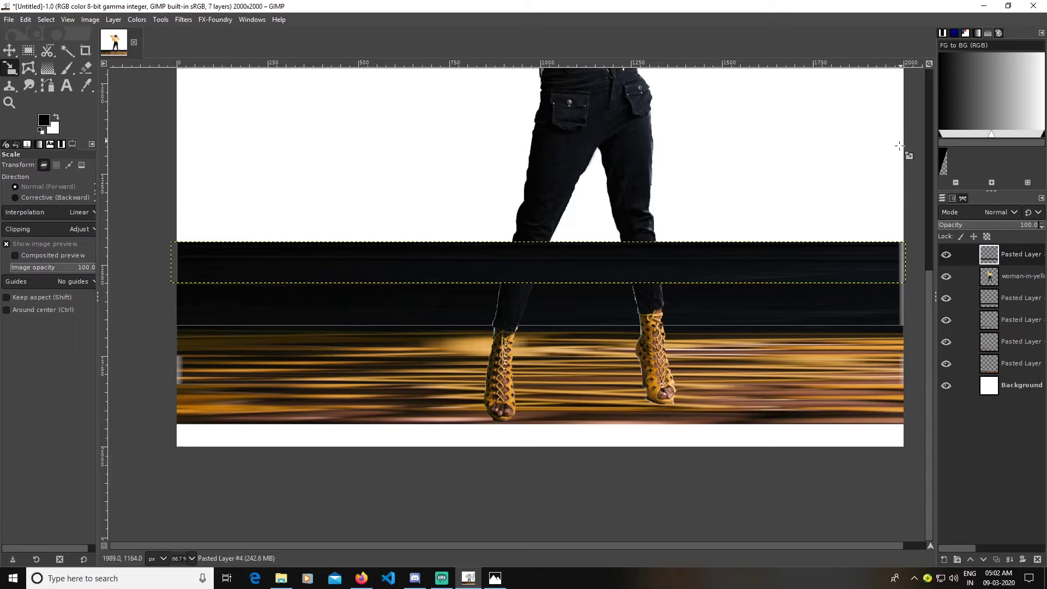
# Widen the lower dark band, Pasted Layer #3, slightly to the right
pyautogui.click(911, 267)
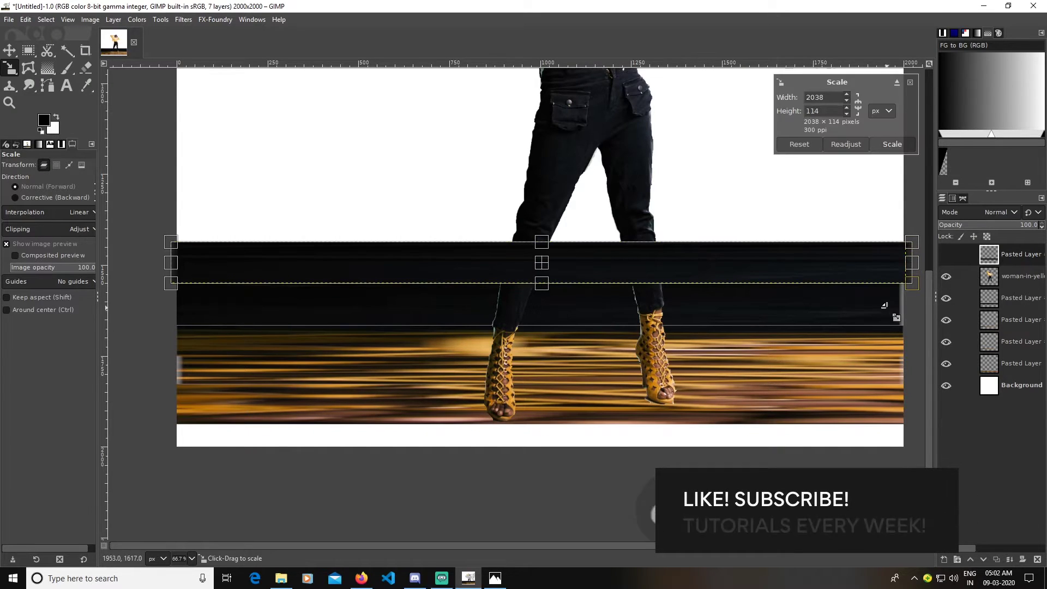
pyautogui.click(987, 301)
pyautogui.moveTo(908, 304); pyautogui.dragTo(917, 304)
pyautogui.press('Return')
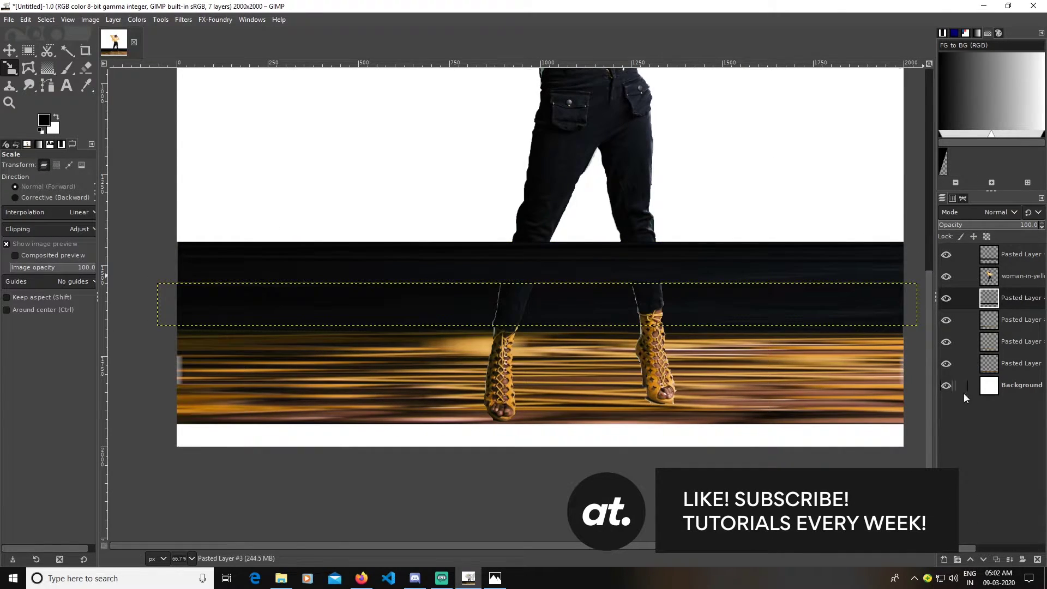
# Raise the woman layer to the top and copy a narrow jeans slice into a new layer
pyautogui.moveTo(989, 276); pyautogui.dragTo(989, 250)
pyautogui.press('r')
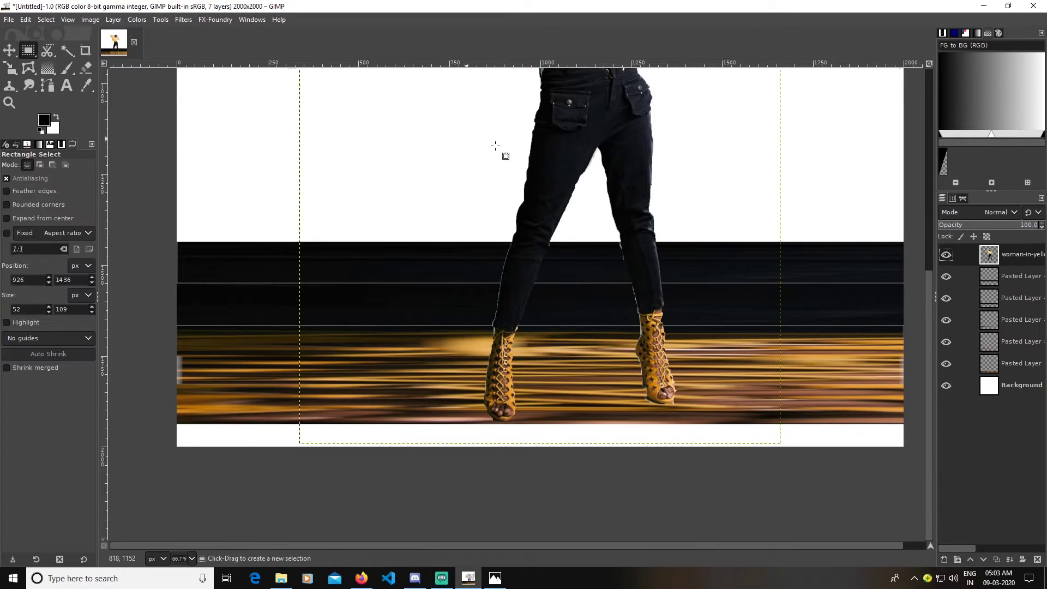
pyautogui.moveTo(534, 183); pyautogui.dragTo(546, 244)
pyautogui.hotkey('ctrl', 'c')
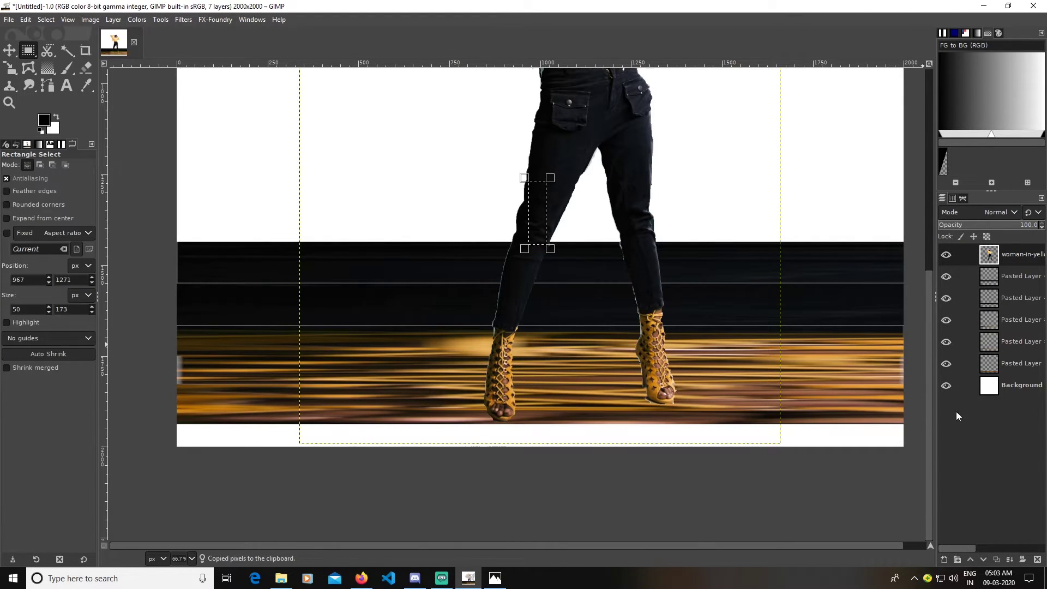
pyautogui.hotkey('ctrl', 'v')
pyautogui.hotkey('shift', 'ctrl', 'n')
# Stretch the jeans slice into a band across the full canvas width
pyautogui.hotkey('shift', 's')
pyautogui.moveTo(536, 214); pyautogui.dragTo(904, 214)
pyautogui.moveTo(528, 213); pyautogui.dragTo(166, 213)
pyautogui.click(892, 144)
pyautogui.moveTo(990, 276); pyautogui.dragTo(989, 250)
pyautogui.press('m')
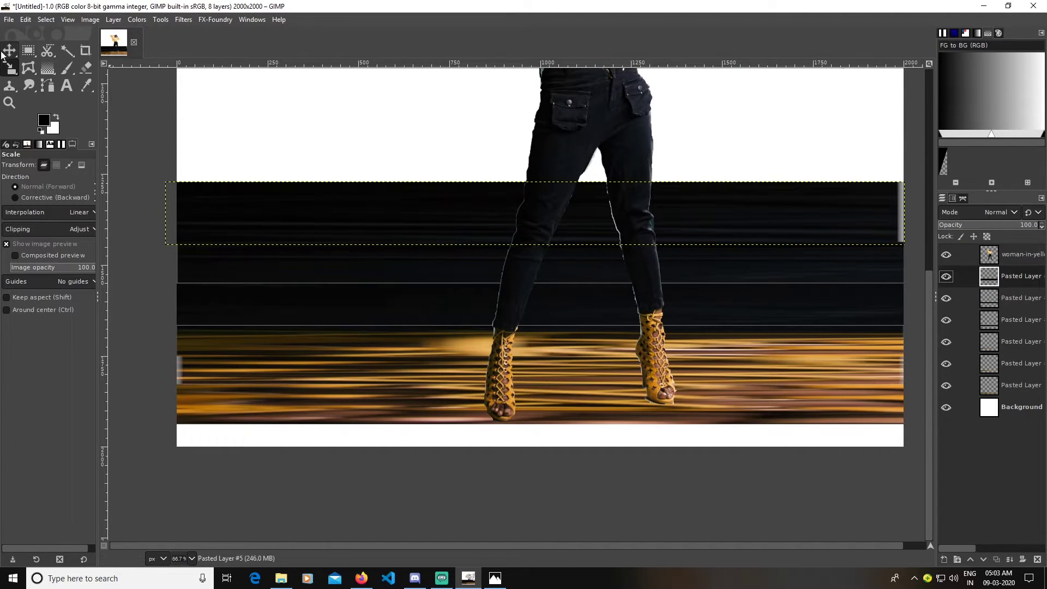
pyautogui.scroll(3, 728, 266)
pyautogui.moveTo(729, 267); pyautogui.dragTo(710, 346)
# Paste a taller leg slice as a new layer, then delete that unwanted layer
pyautogui.press('r')
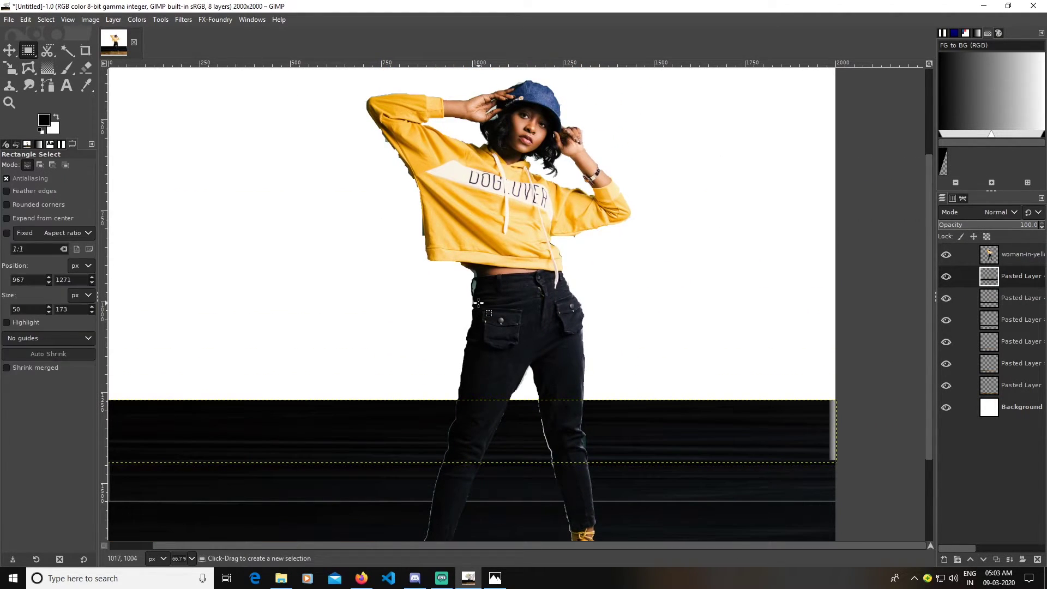
pyautogui.moveTo(480, 301); pyautogui.dragTo(508, 401)
pyautogui.click(25, 19)
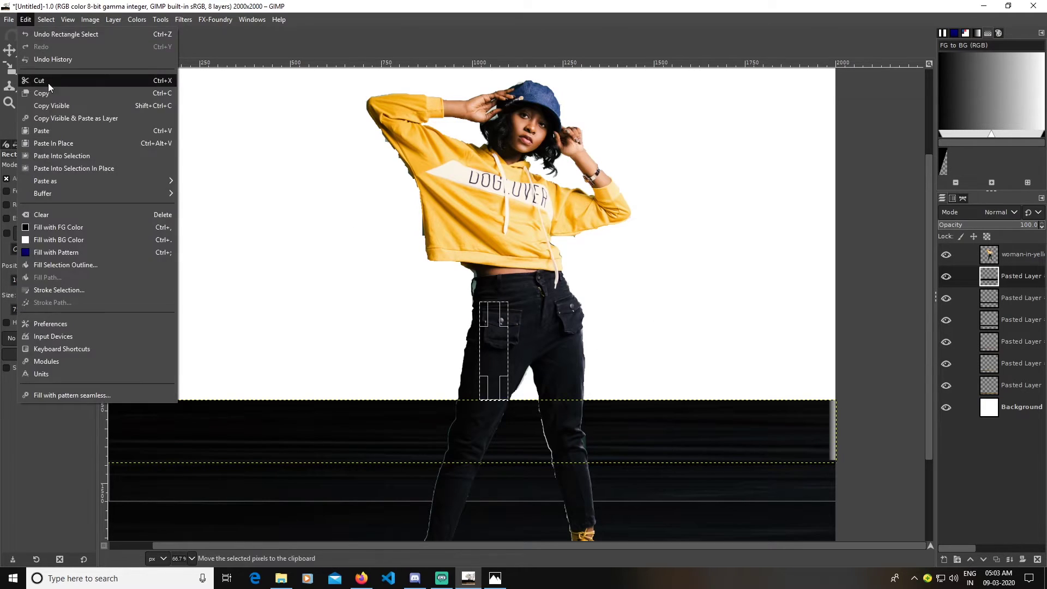
pyautogui.click(48, 83)
pyautogui.hotkey('ctrl', 'v')
pyautogui.hotkey('shift', 'ctrl', 'n')
pyautogui.click(11, 68)
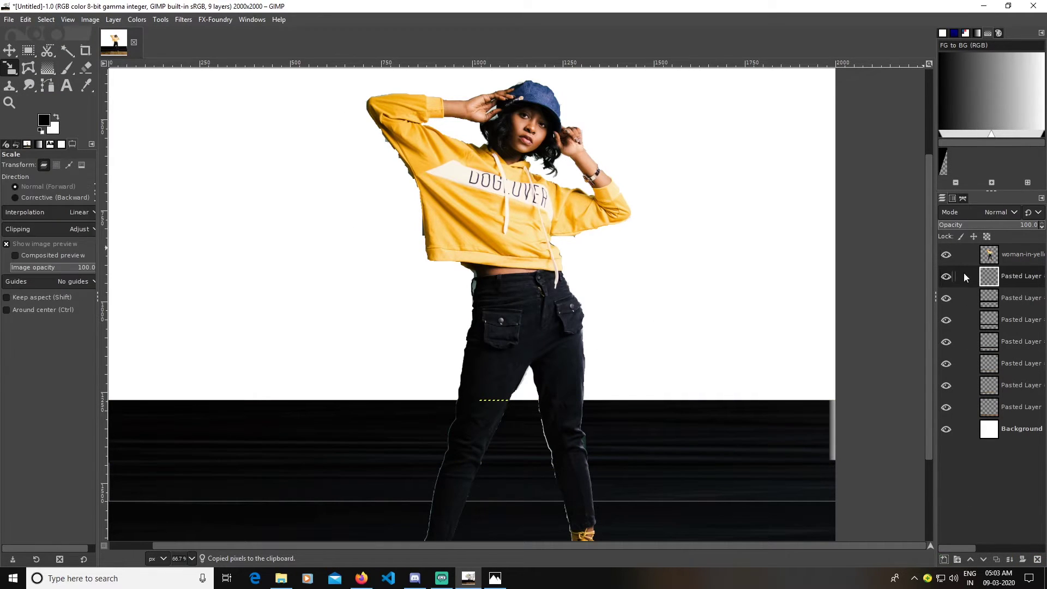
pyautogui.click(499, 407)
pyautogui.click(1038, 559)
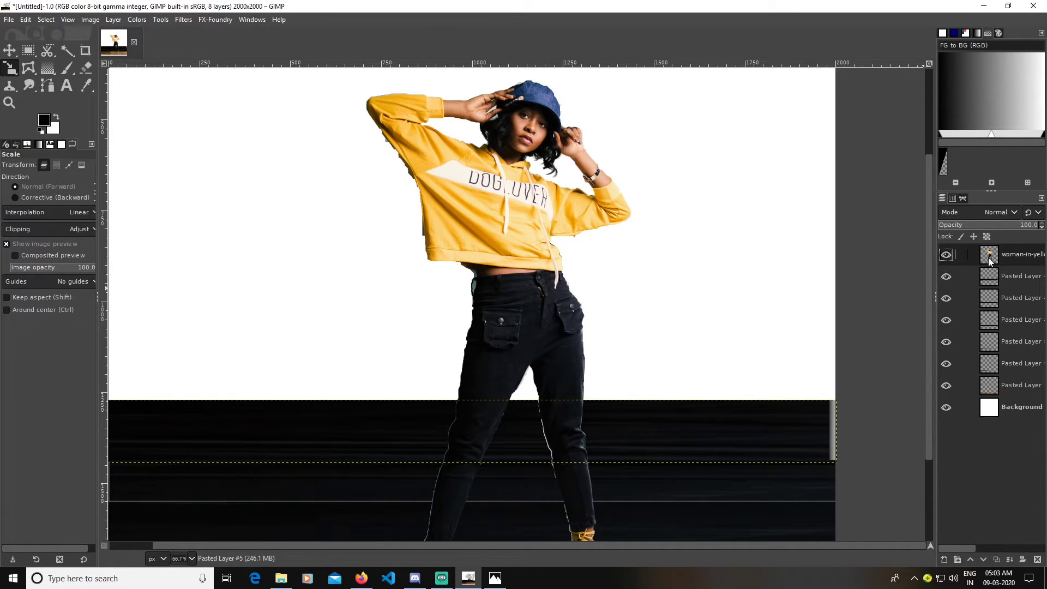
# Paste the leg slice again as a full-width band, keeping the woman layer above it
pyautogui.press('r')
pyautogui.click(25, 19)
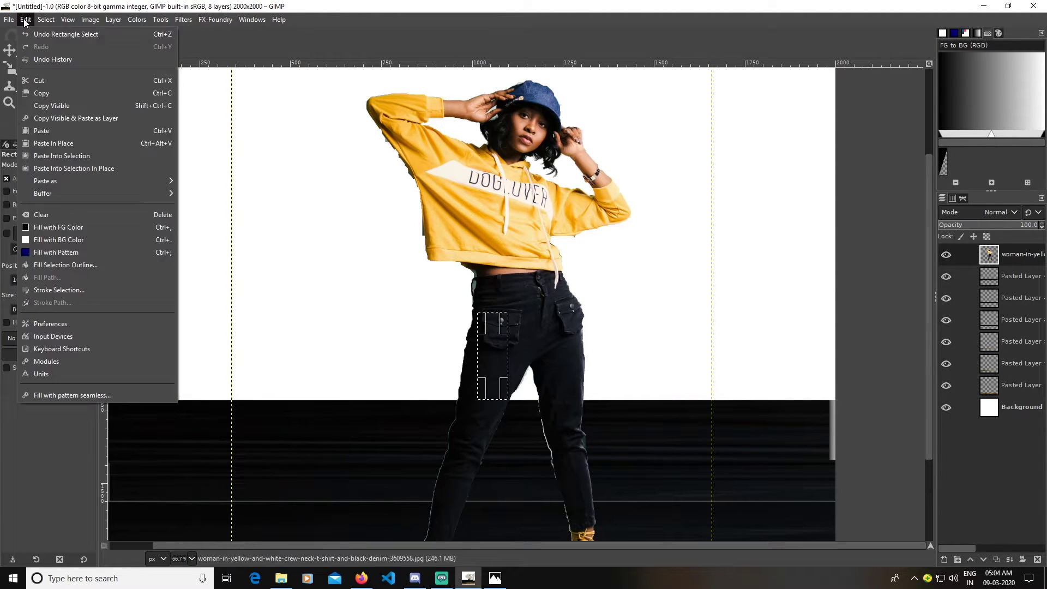
pyautogui.click(45, 96)
pyautogui.hotkey('ctrl', 'v')
pyautogui.hotkey('shift', 'ctrl', 'n')
pyautogui.click(10, 68)
pyautogui.moveTo(507, 356)
pyautogui.mouseDown()
pyautogui.moveTo(765, 382)
pyautogui.moveTo(846, 360)
pyautogui.mouseUp()
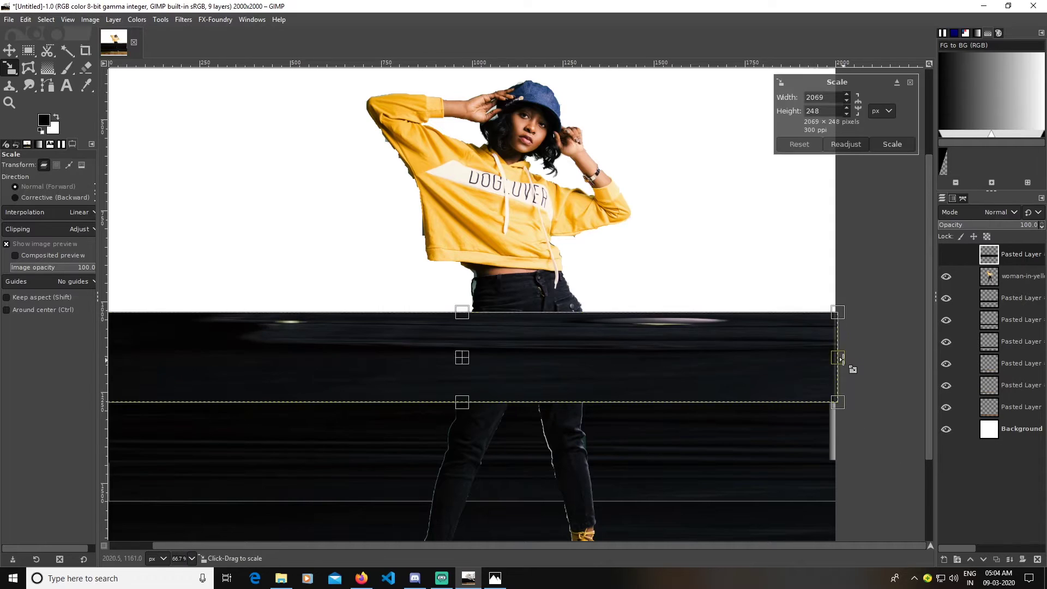
pyautogui.moveTo(996, 274); pyautogui.dragTo(995, 250)
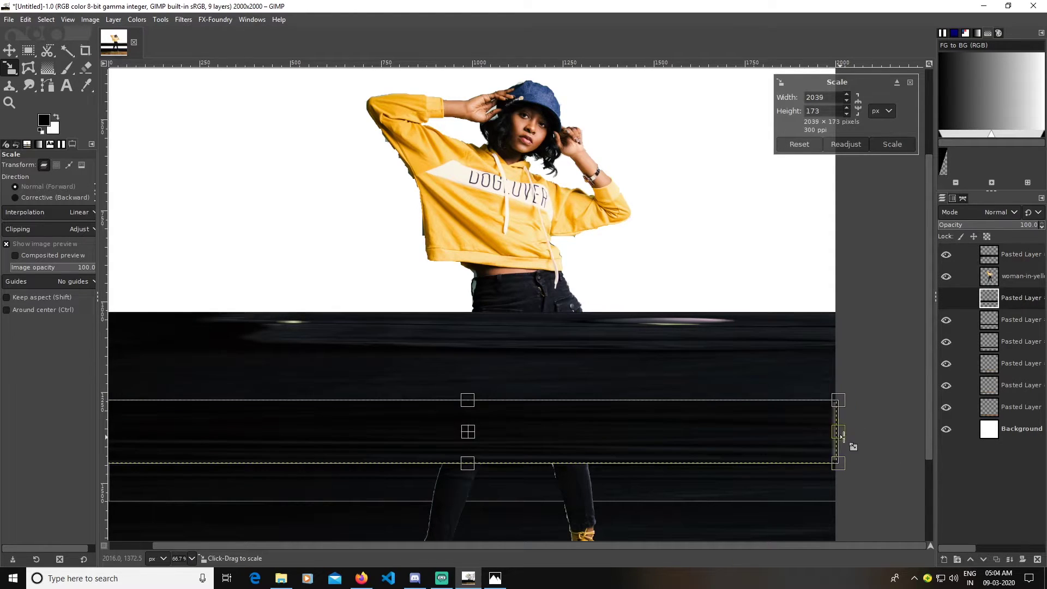
pyautogui.press('Return')
# Select a patch of the hoodie and waist on the woman layer
pyautogui.click(29, 51)
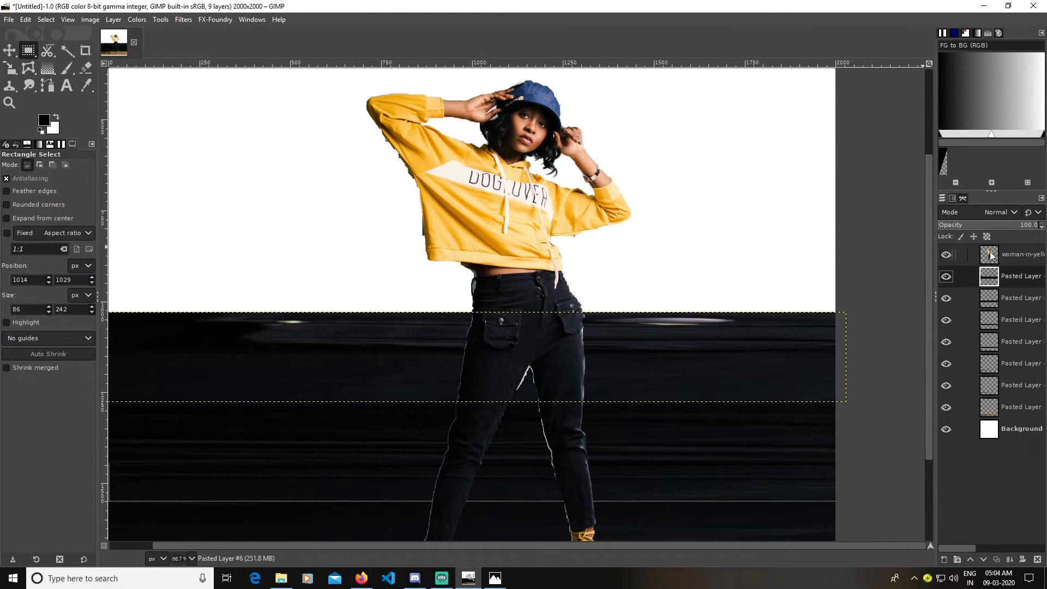
pyautogui.press('pageup')
pyautogui.moveTo(479, 243); pyautogui.dragTo(540, 311)
# Paste the copied patch as a new layer stretched into a wide band, with the woman layer on top
pyautogui.click(25, 19)
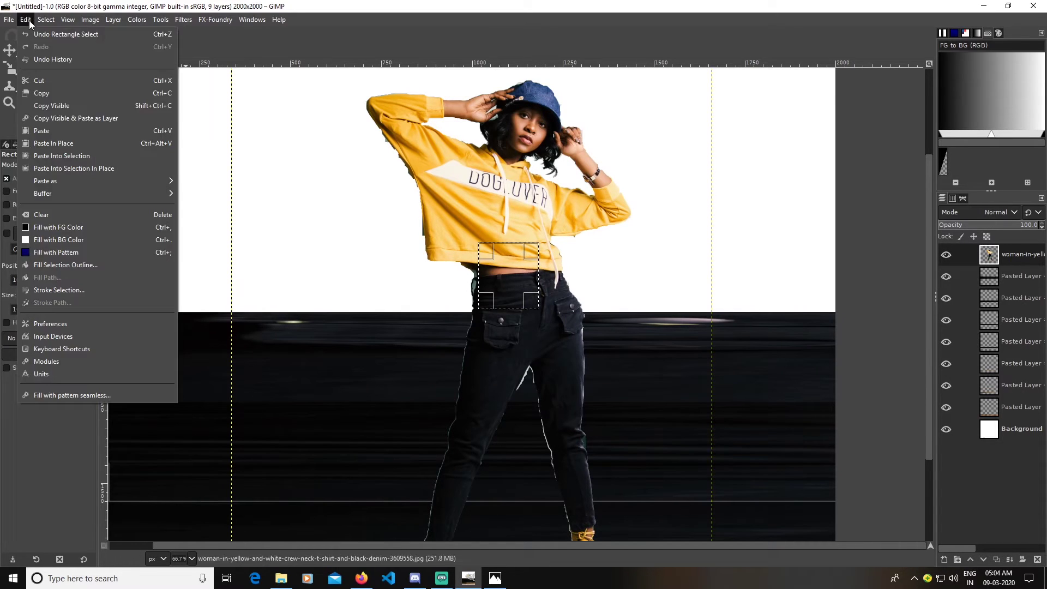
pyautogui.click(37, 95)
pyautogui.hotkey('ctrl', 'v')
pyautogui.hotkey('ctrl', 'shift', 'n')
pyautogui.click(9, 68)
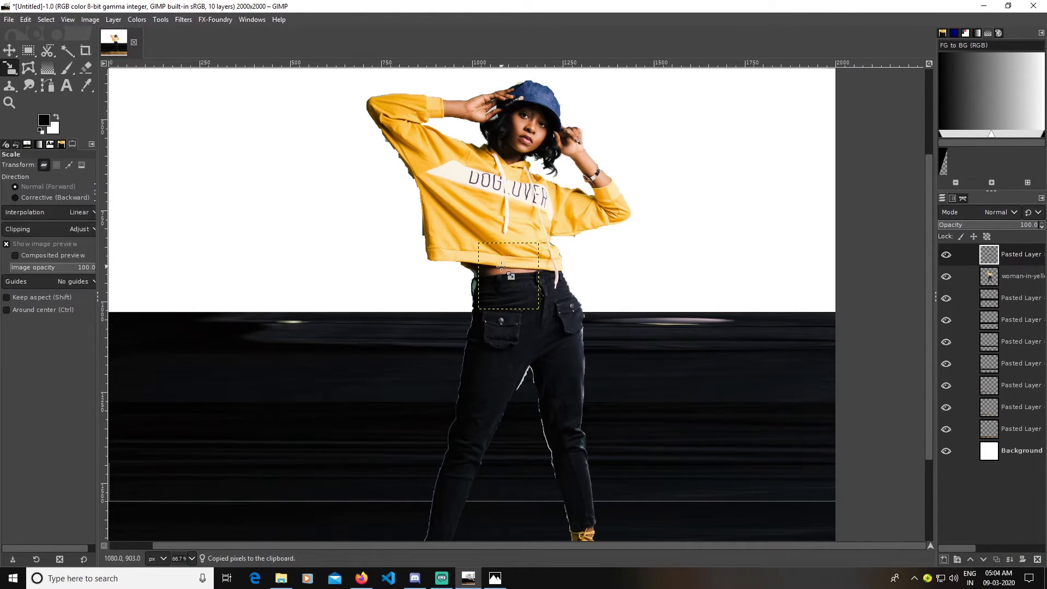
pyautogui.moveTo(536, 309); pyautogui.dragTo(847, 313)
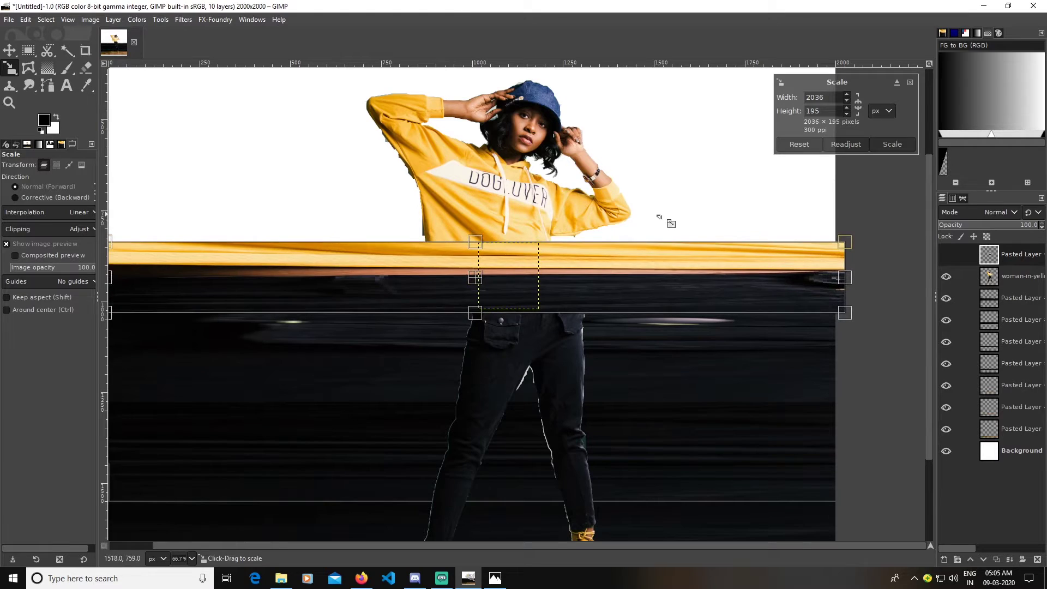
pyautogui.click(892, 144)
pyautogui.moveTo(1015, 276); pyautogui.dragTo(1015, 254)
# Copy the hoodie lettering into a new stretched layer placed below the woman
pyautogui.click(28, 50)
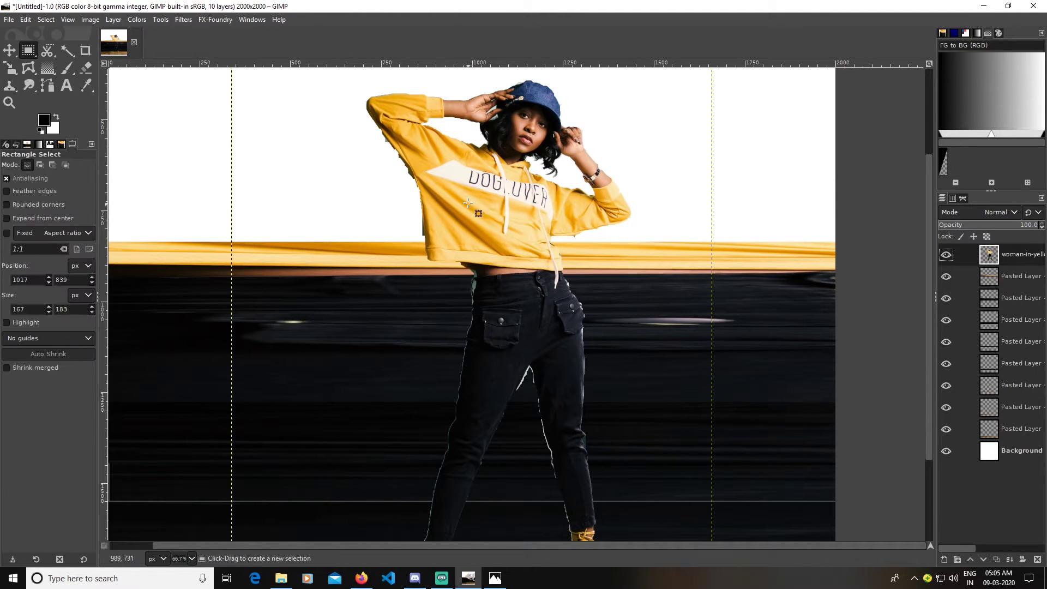
pyautogui.moveTo(468, 165)
pyautogui.mouseDown()
pyautogui.moveTo(520, 241)
pyautogui.moveTo(567, 217)
pyautogui.moveTo(851, 217)
pyautogui.mouseUp()
pyautogui.hotkey('ctrl', 'c')
pyautogui.hotkey('ctrl', 'v')
pyautogui.hotkey('shift', 'ctrl', 'n')
pyautogui.hotkey('shift', 's')
pyautogui.click(892, 144)
pyautogui.moveTo(1015, 254); pyautogui.dragTo(996, 292)
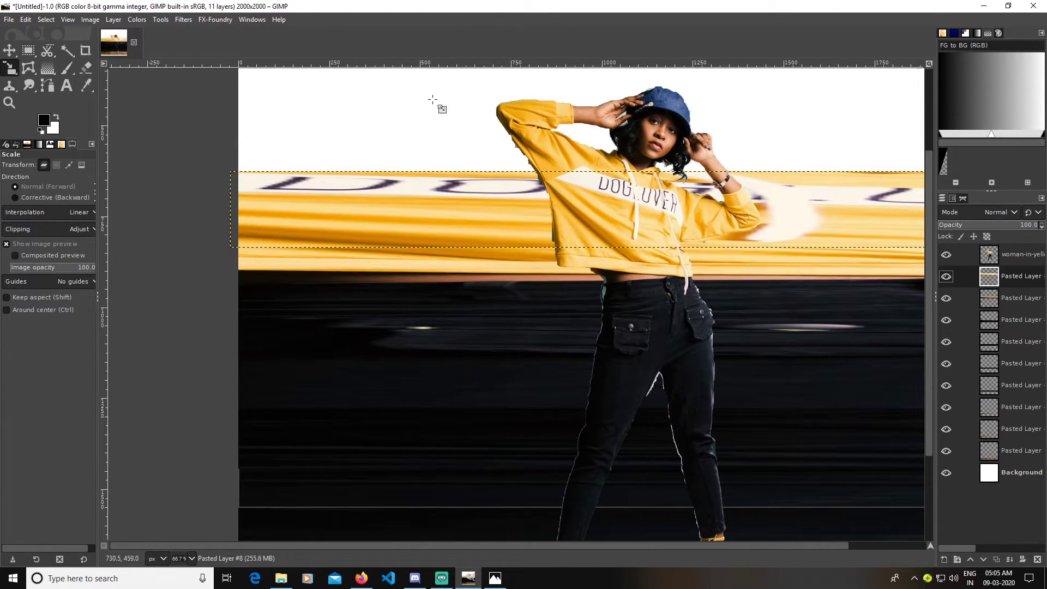
# Try copying and resizing a small face selection, then undo the mistaken paste
pyautogui.press('r')
pyautogui.moveTo(495, 226)
pyautogui.mouseDown()
pyautogui.moveTo(509, 246)
pyautogui.moveTo(525, 215)
pyautogui.mouseUp()
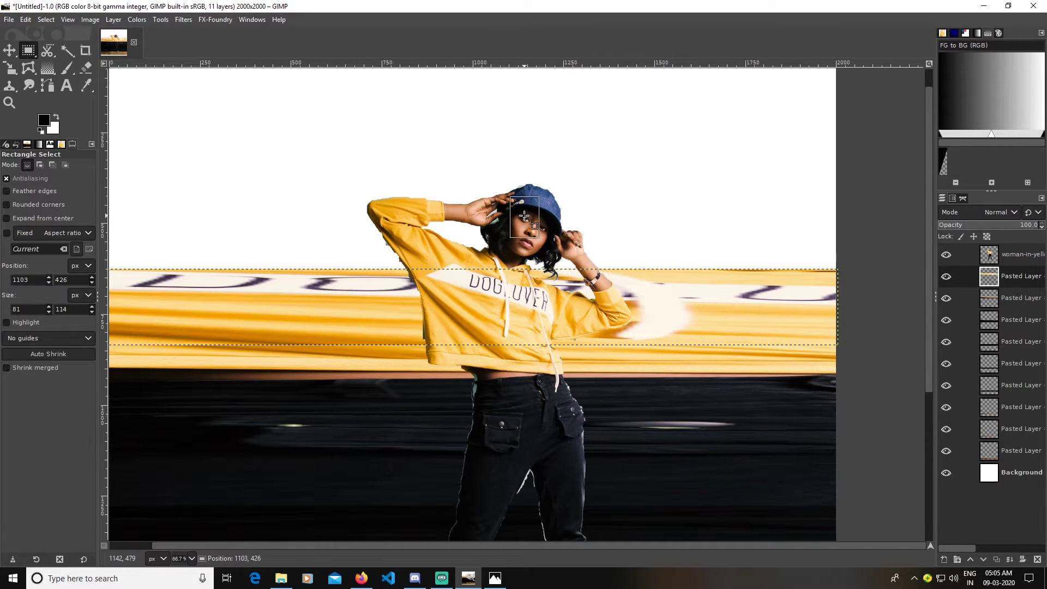
pyautogui.click(25, 19)
pyautogui.click(50, 99)
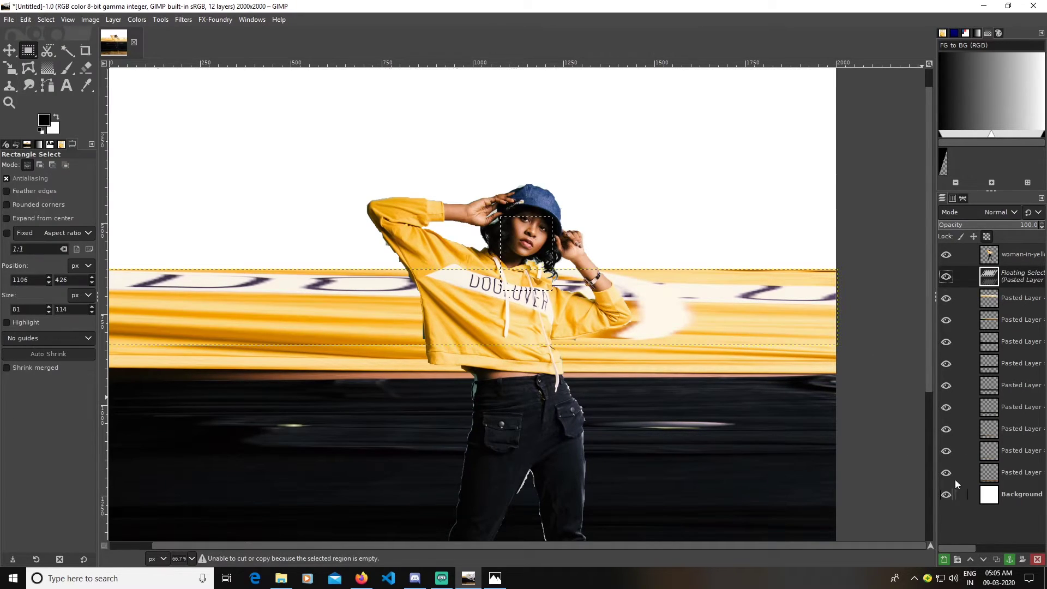
pyautogui.click(946, 560)
pyautogui.hotkey('shift', 's')
pyautogui.click(720, 254)
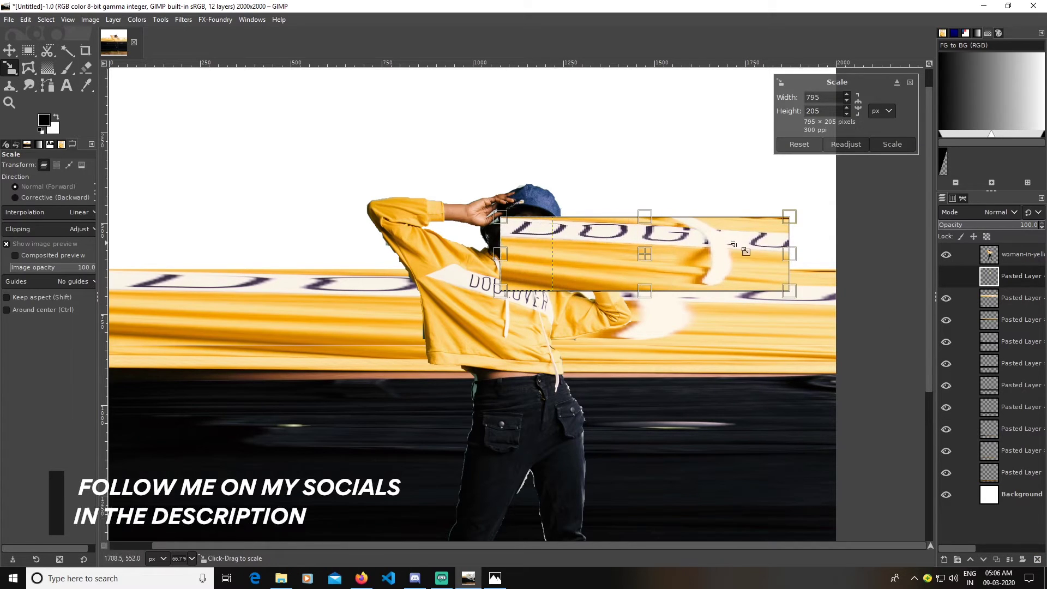
pyautogui.press('Escape')
pyautogui.hotkey('ctrl', 'z')
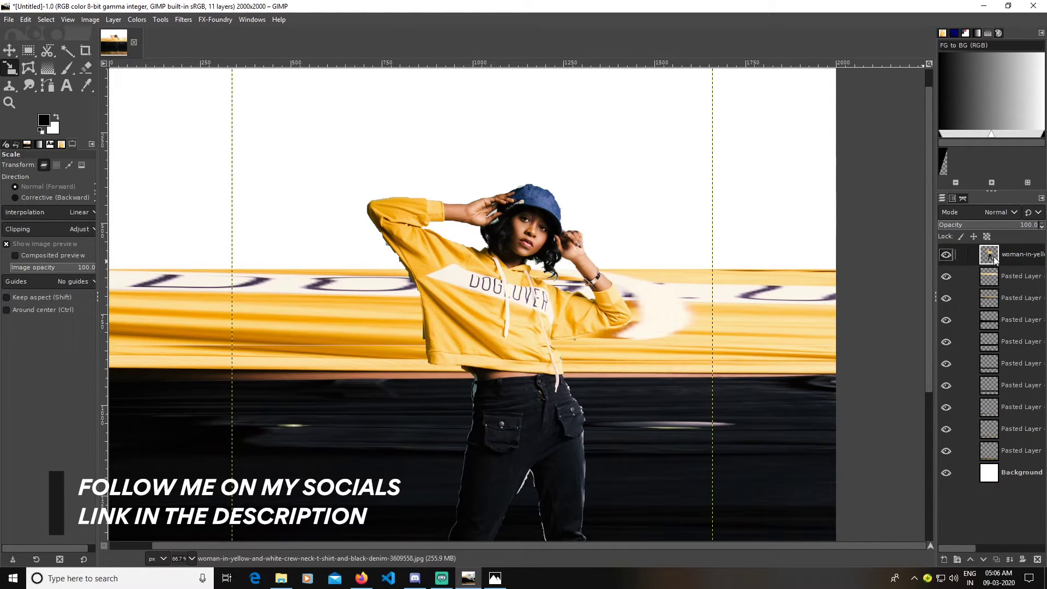
# Copy the face area into a new layer, stretched wider and taller, below the woman
pyautogui.press('r')
pyautogui.moveTo(513, 196)
pyautogui.mouseDown()
pyautogui.moveTo(545, 254)
pyautogui.moveTo(835, 225)
pyautogui.mouseUp()
pyautogui.hotkey('ctrl', 'c')
pyautogui.hotkey('ctrl', 'v')
pyautogui.hotkey('shift', 'ctrl', 'n')
pyautogui.hotkey('shift', 's')
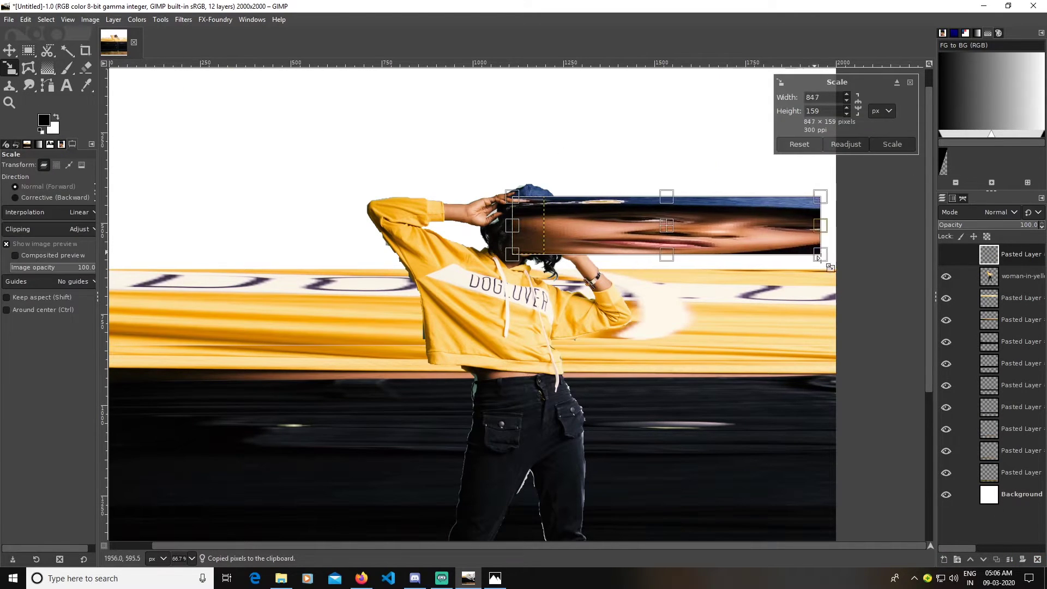
pyautogui.moveTo(513, 224); pyautogui.dragTo(150, 237)
pyautogui.moveTo(491, 254); pyautogui.dragTo(484, 269)
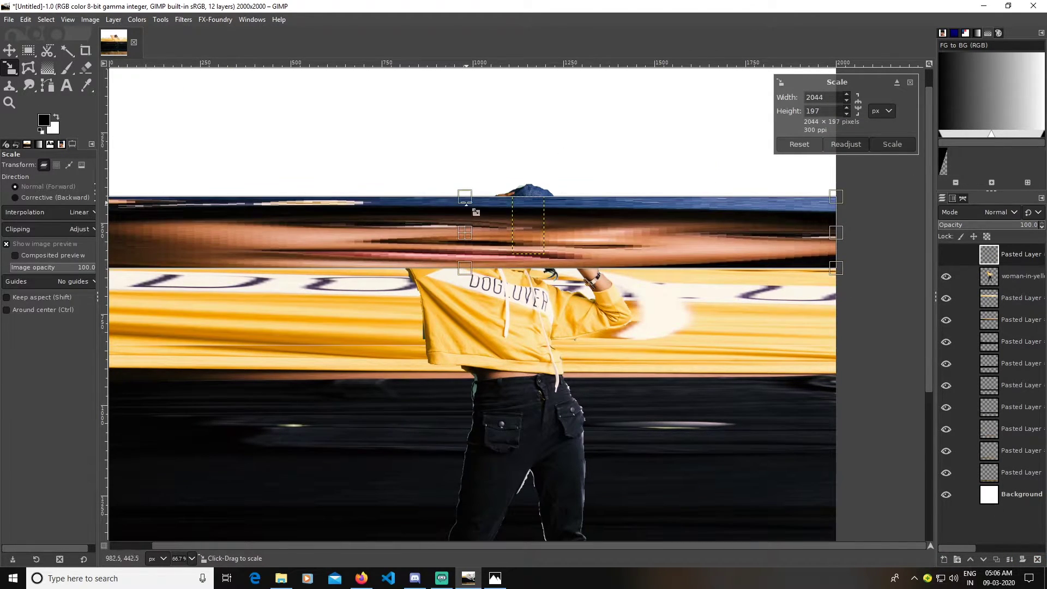
pyautogui.click(892, 144)
pyautogui.moveTo(1006, 254)
pyautogui.mouseDown()
pyautogui.moveTo(993, 277)
pyautogui.moveTo(989, 254)
pyautogui.mouseUp()
# Copy a small blue cap patch into a new layer, stretched into a tall wide strip below the woman
pyautogui.press('Escape')
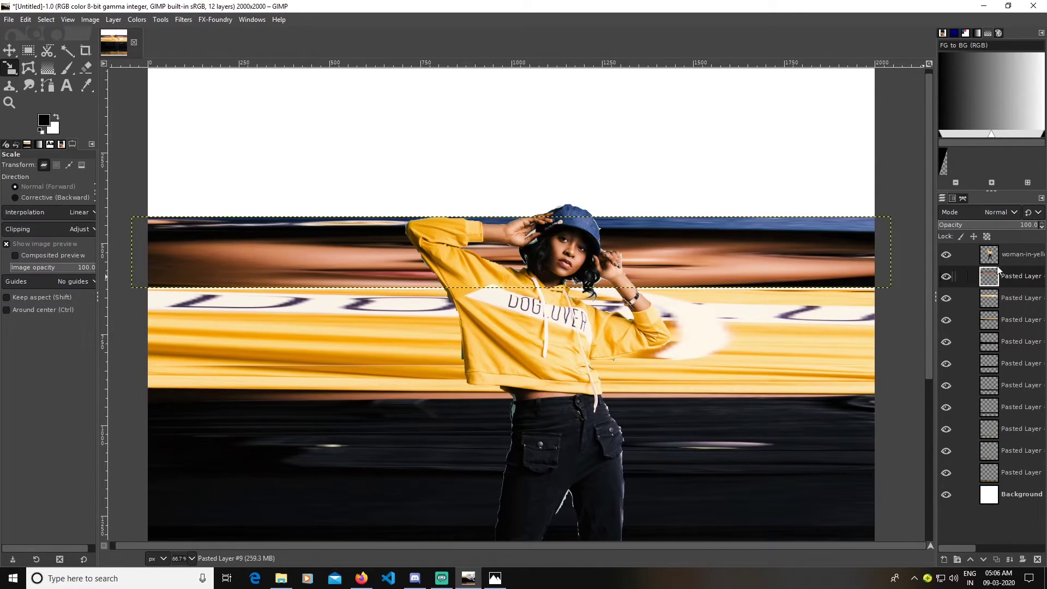
pyautogui.press('r')
pyautogui.moveTo(557, 201); pyautogui.dragTo(584, 233)
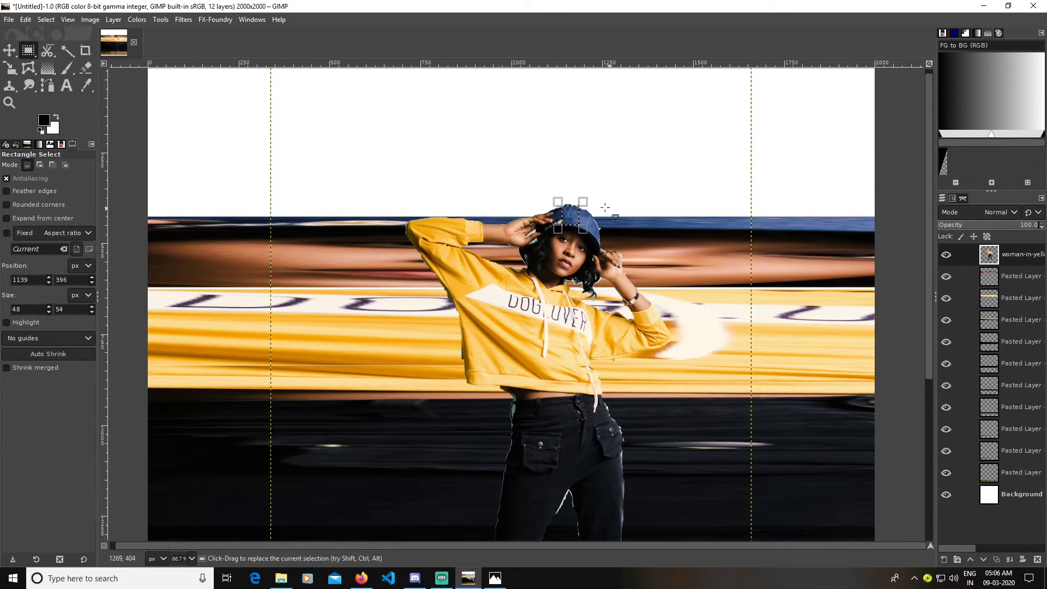
pyautogui.click(26, 19)
pyautogui.click(56, 93)
pyautogui.hotkey('ctrl', 'v')
pyautogui.hotkey('ctrl', 'shift', 'n')
pyautogui.hotkey('shift', 's')
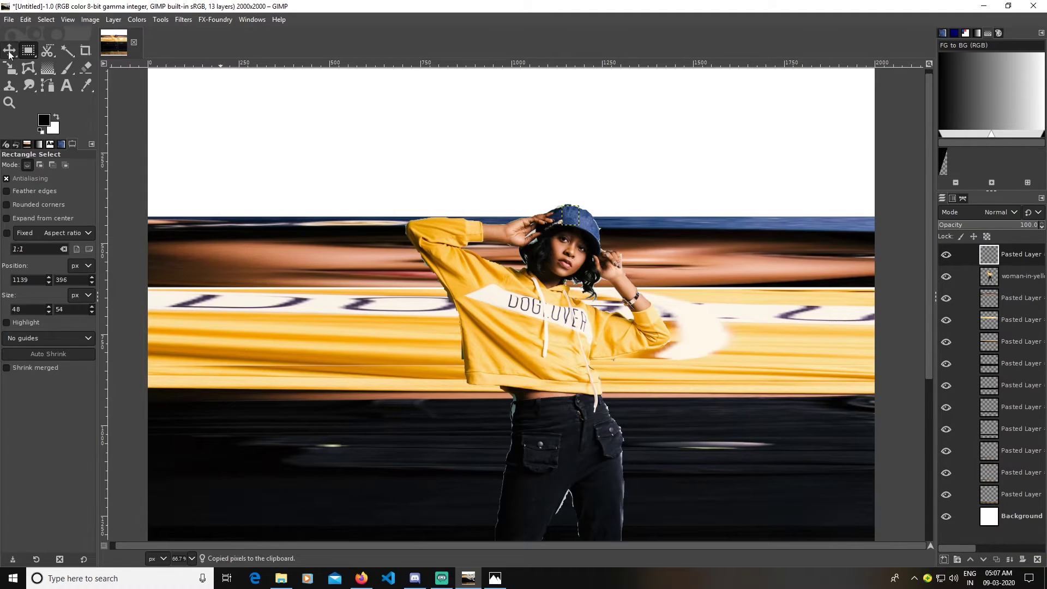
pyautogui.moveTo(592, 226); pyautogui.dragTo(880, 213)
pyautogui.moveTo(559, 214); pyautogui.dragTo(144, 207)
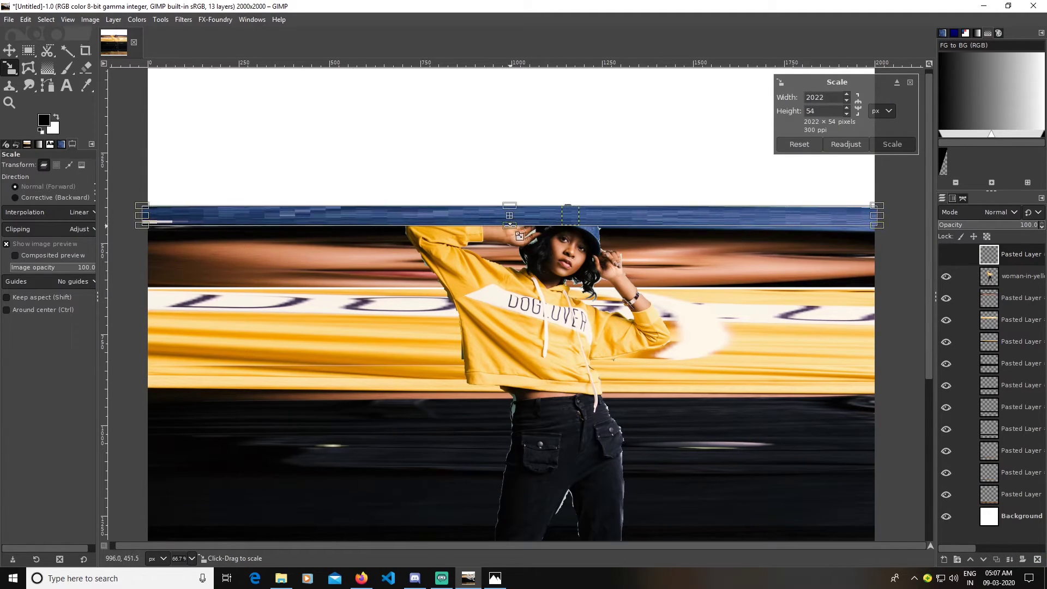
pyautogui.moveTo(508, 215)
pyautogui.mouseDown()
pyautogui.moveTo(524, 288)
pyautogui.moveTo(520, 197)
pyautogui.mouseUp()
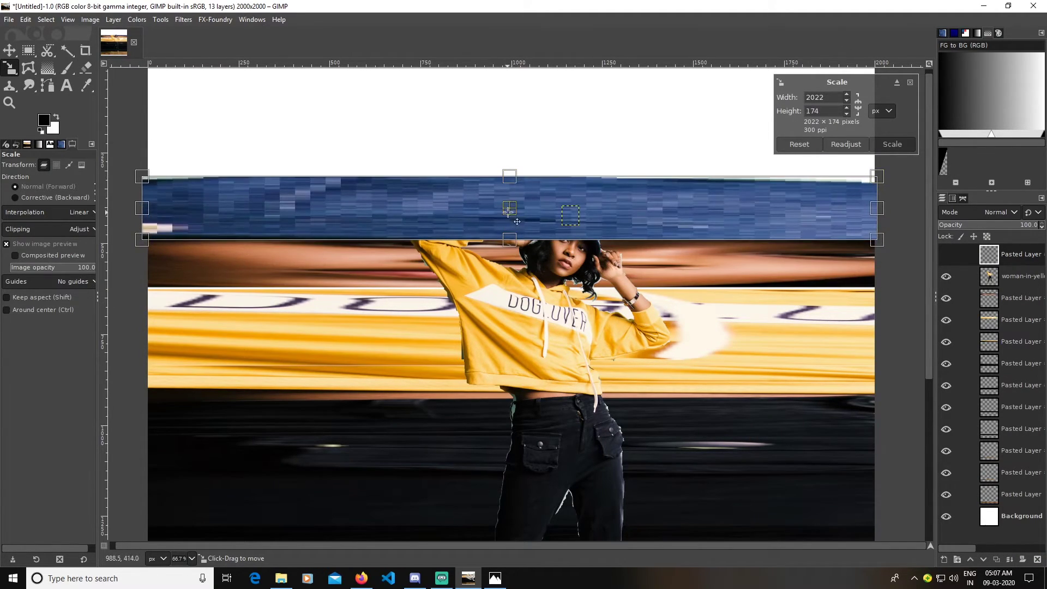
pyautogui.click(892, 144)
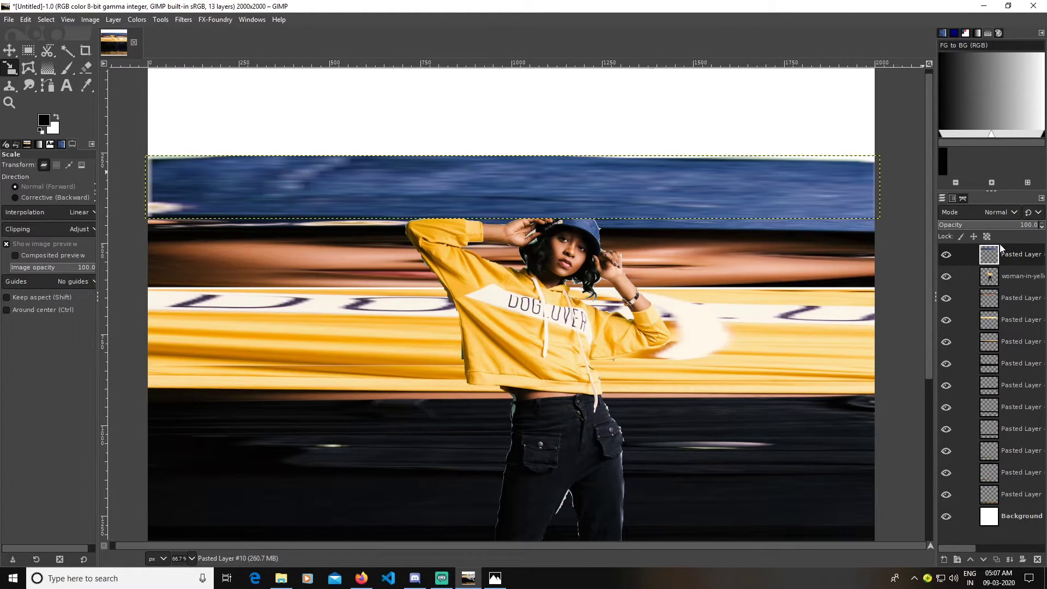
pyautogui.moveTo(996, 283); pyautogui.dragTo(995, 296)
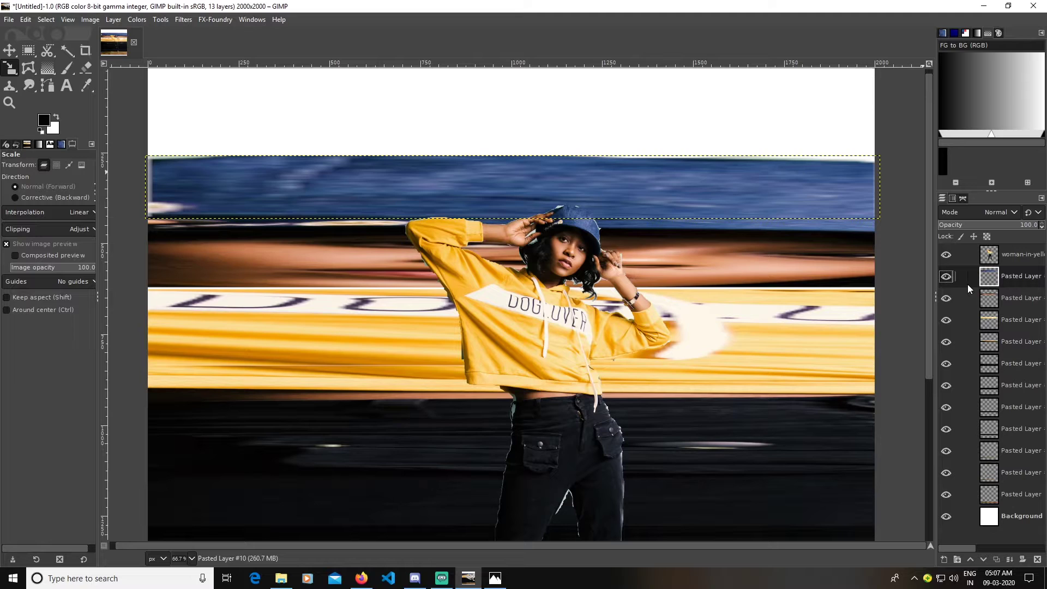
# Hide the Background and woman layers, then create a New from Visible layer
pyautogui.click(947, 517)
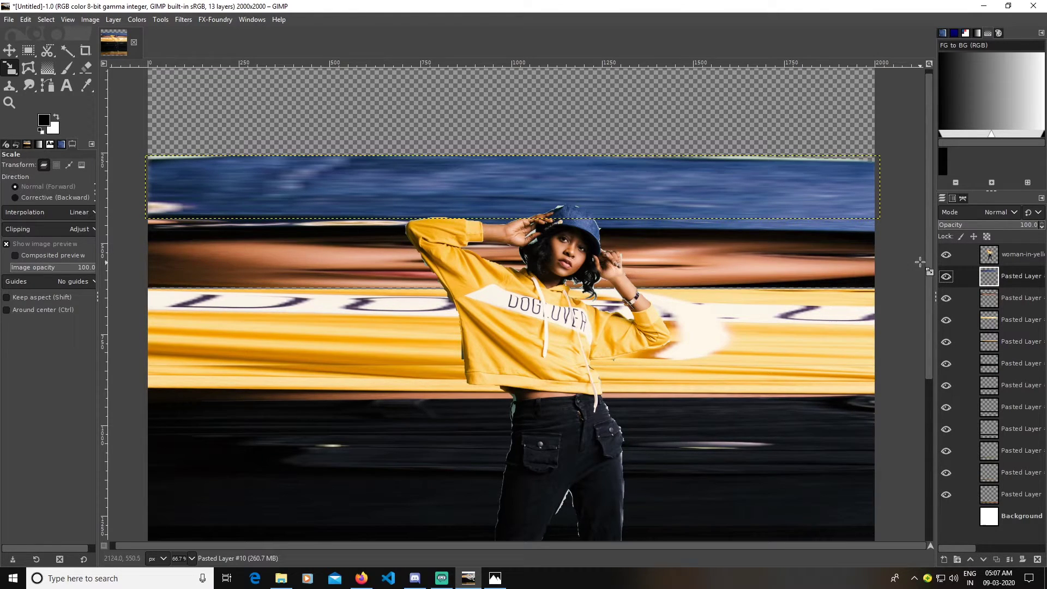
pyautogui.click(947, 256)
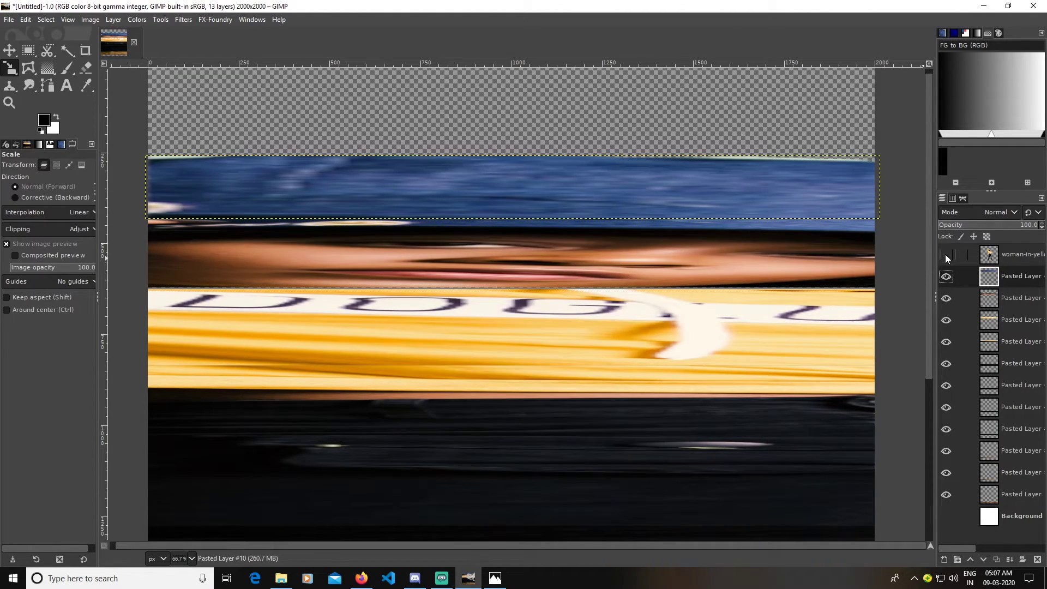
pyautogui.rightClick(999, 534)
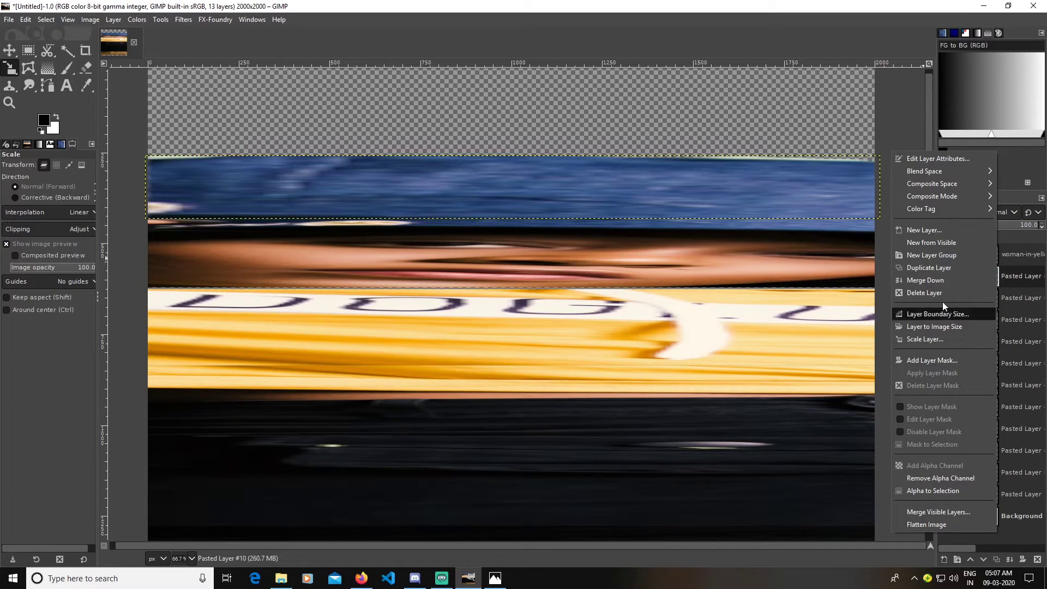
pyautogui.click(940, 244)
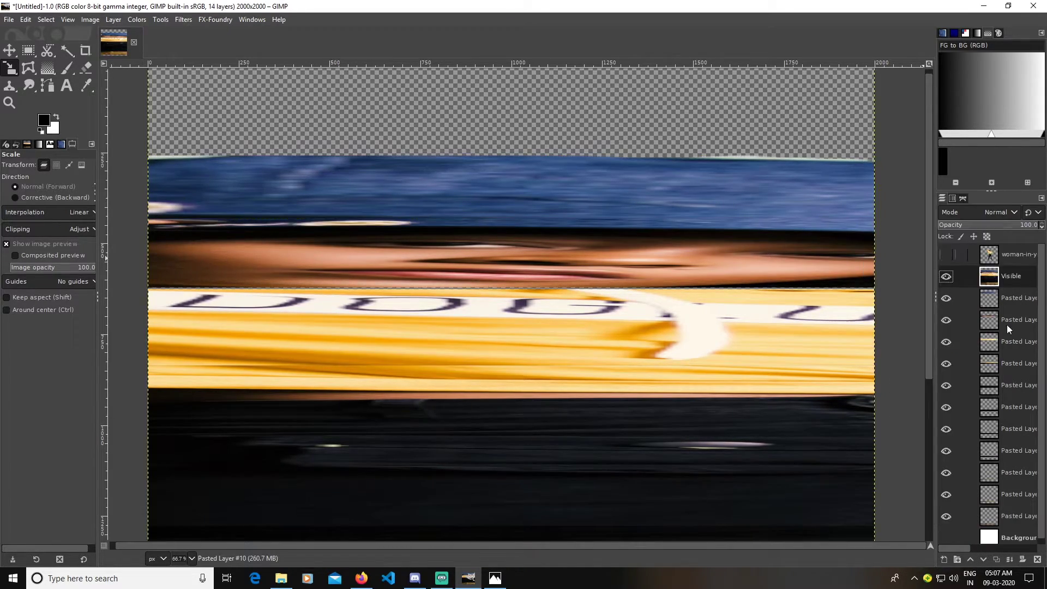
pyautogui.scroll(-1, 968, 382)
# Hide the pasted strips, move Background below Visible, reshow the woman, and make Visible active
pyautogui.click(948, 295)
pyautogui.click(946, 314)
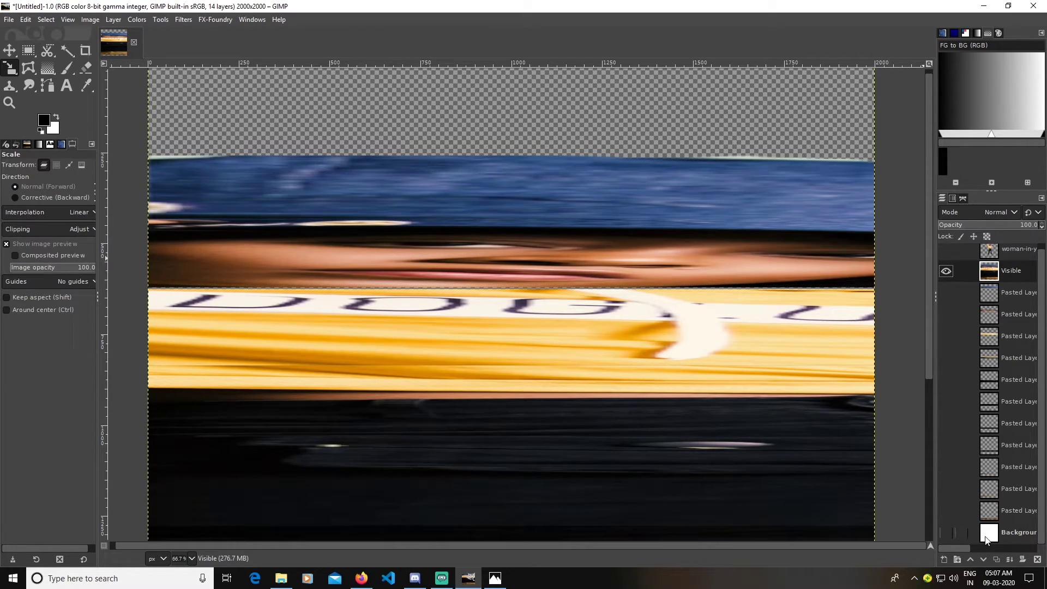
pyautogui.moveTo(987, 539); pyautogui.dragTo(994, 296)
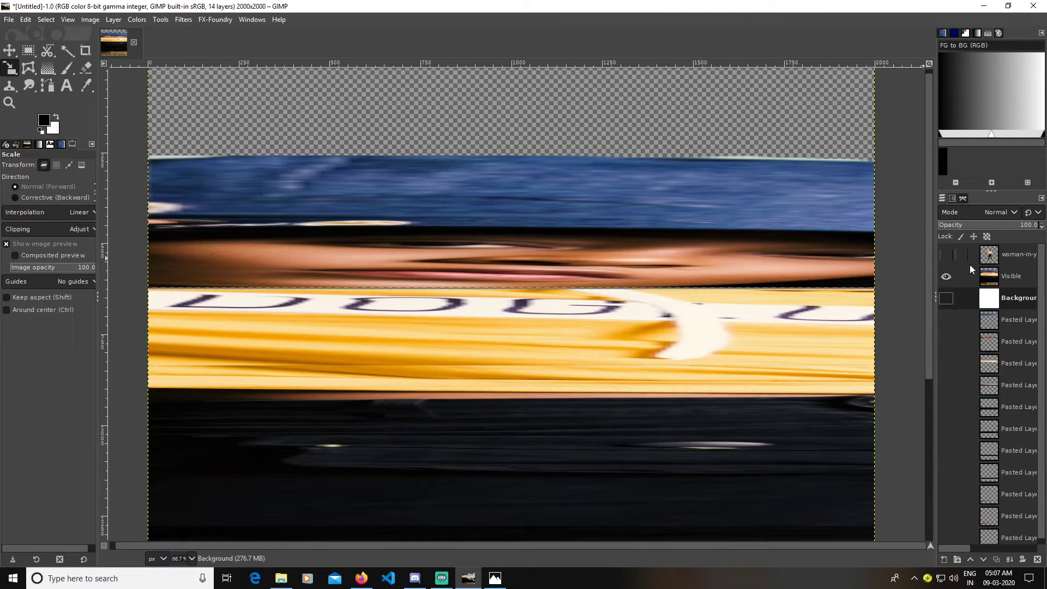
pyautogui.click(946, 255)
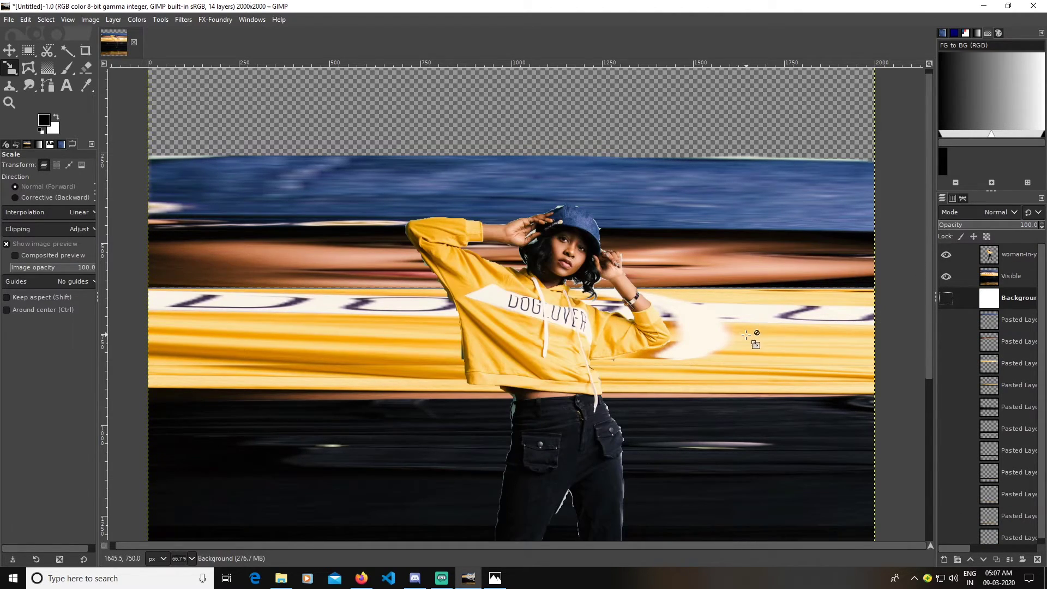
pyautogui.press('-')
pyautogui.press('-')
pyautogui.click(9, 50)
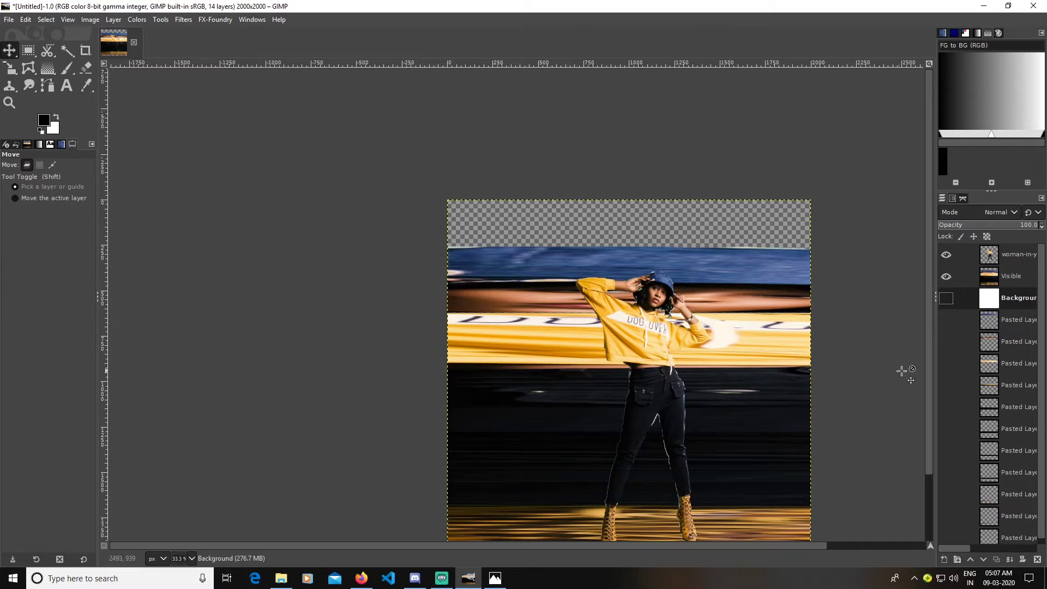
pyautogui.moveTo(874, 422); pyautogui.dragTo(796, 336)
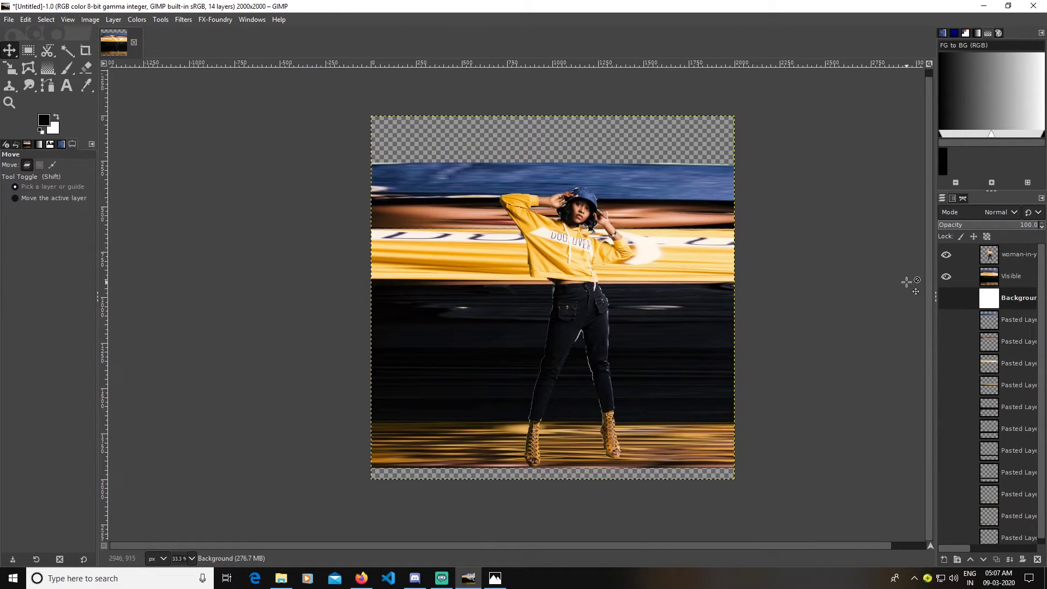
pyautogui.click(998, 279)
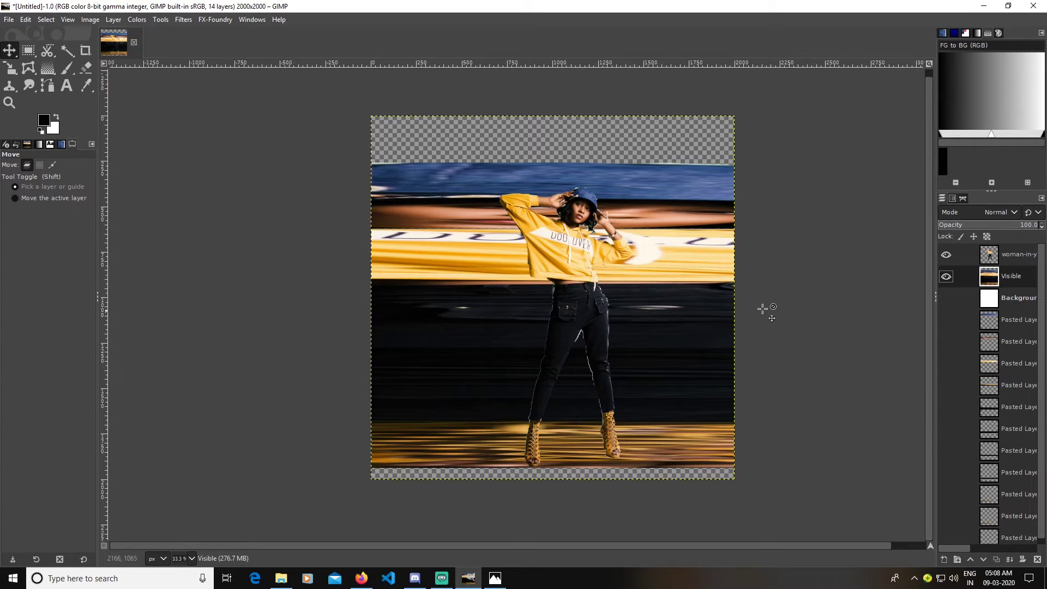
pyautogui.scroll(-1, 995, 308)
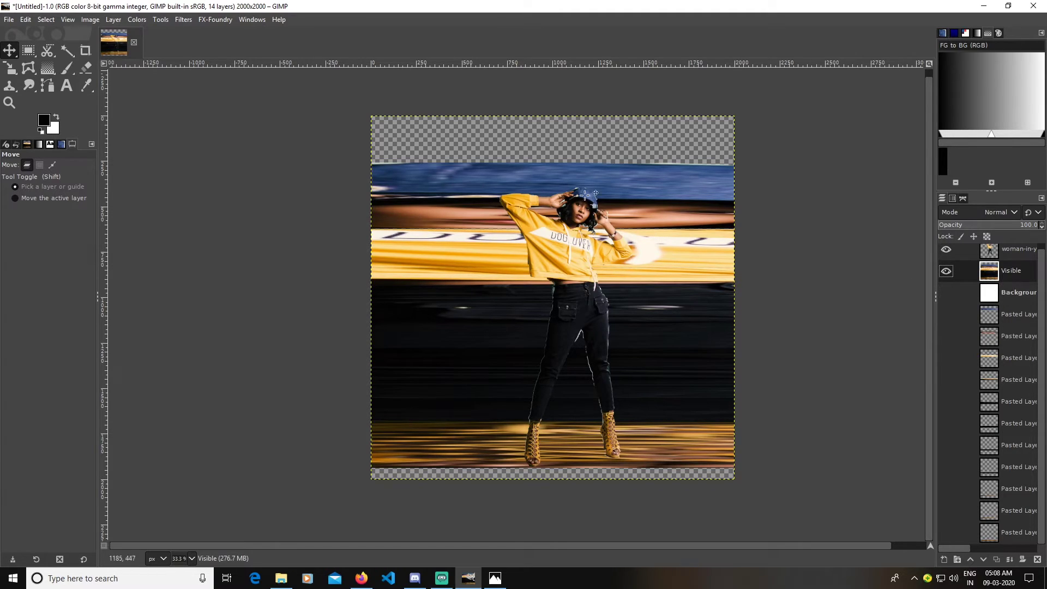
# Apply Polar Coordinates to the Visible layer with a lowered circle depth
pyautogui.click(182, 20)
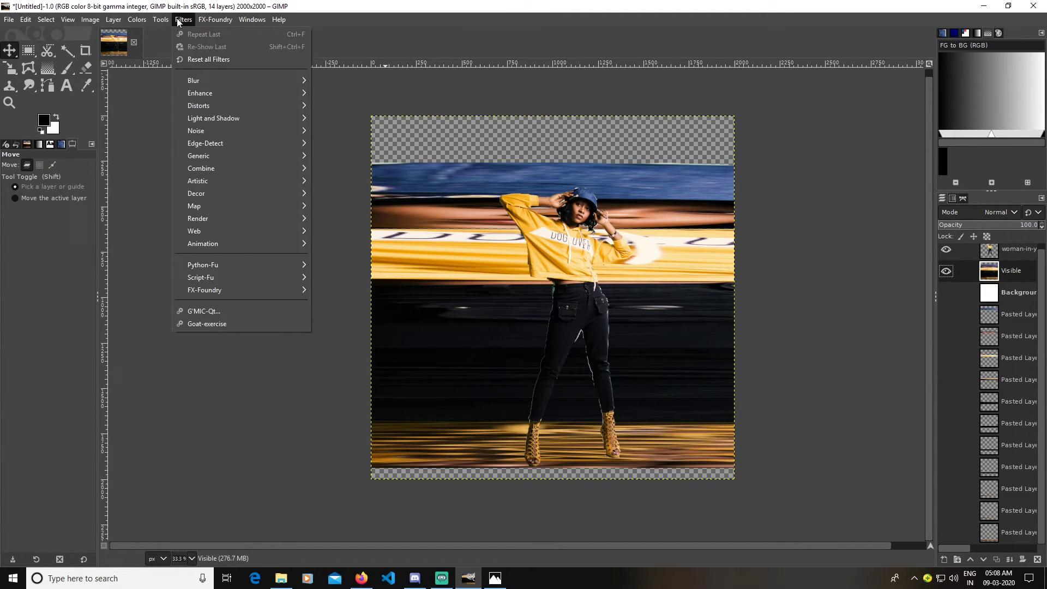
pyautogui.moveTo(199, 105)
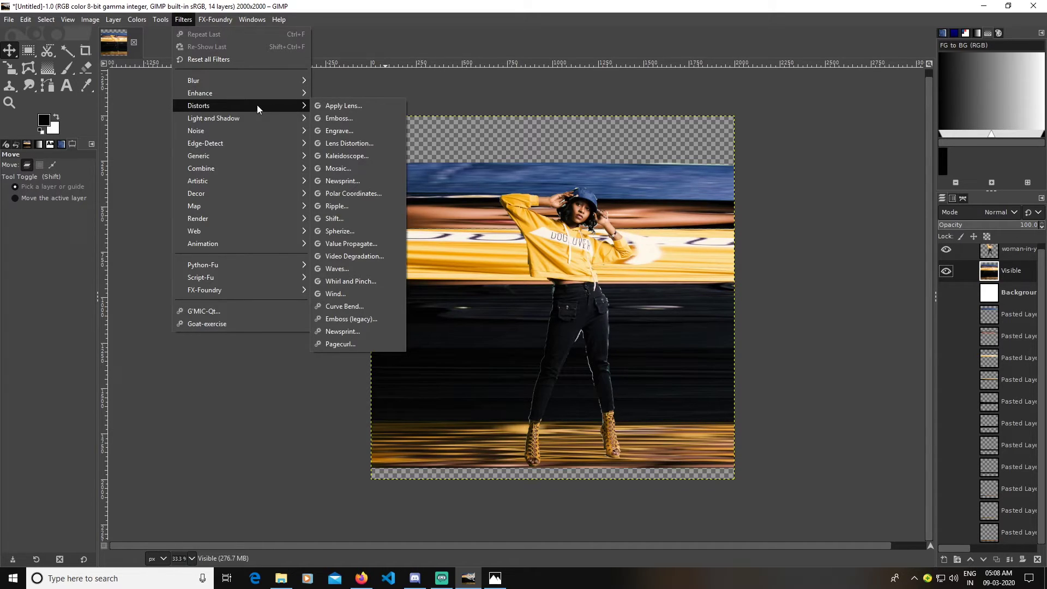
pyautogui.click(343, 193)
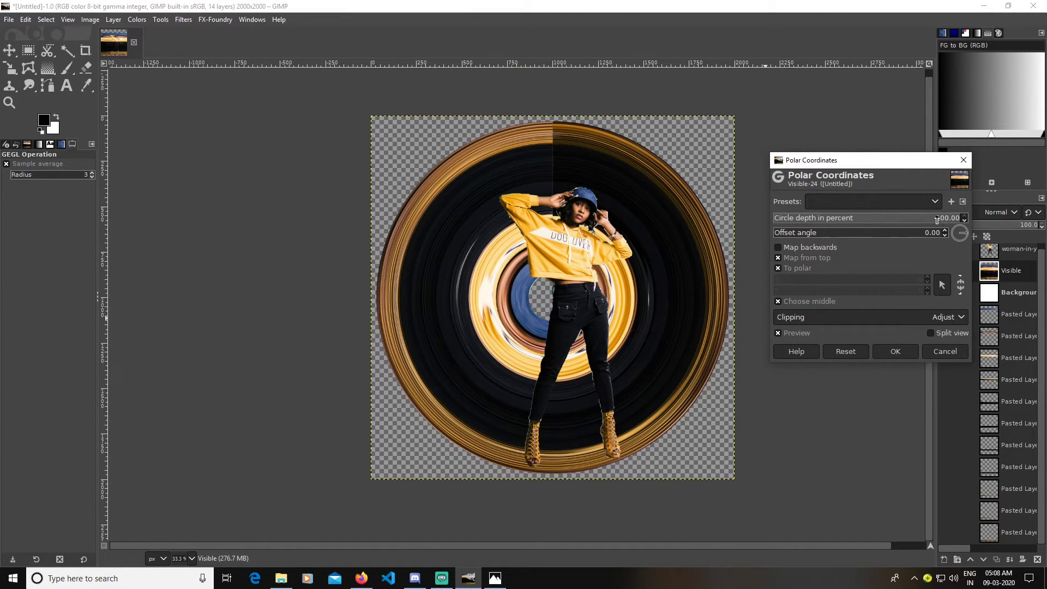
pyautogui.moveTo(937, 219)
pyautogui.mouseDown()
pyautogui.moveTo(874, 221)
pyautogui.moveTo(964, 222)
pyautogui.mouseUp()
pyautogui.click(893, 350)
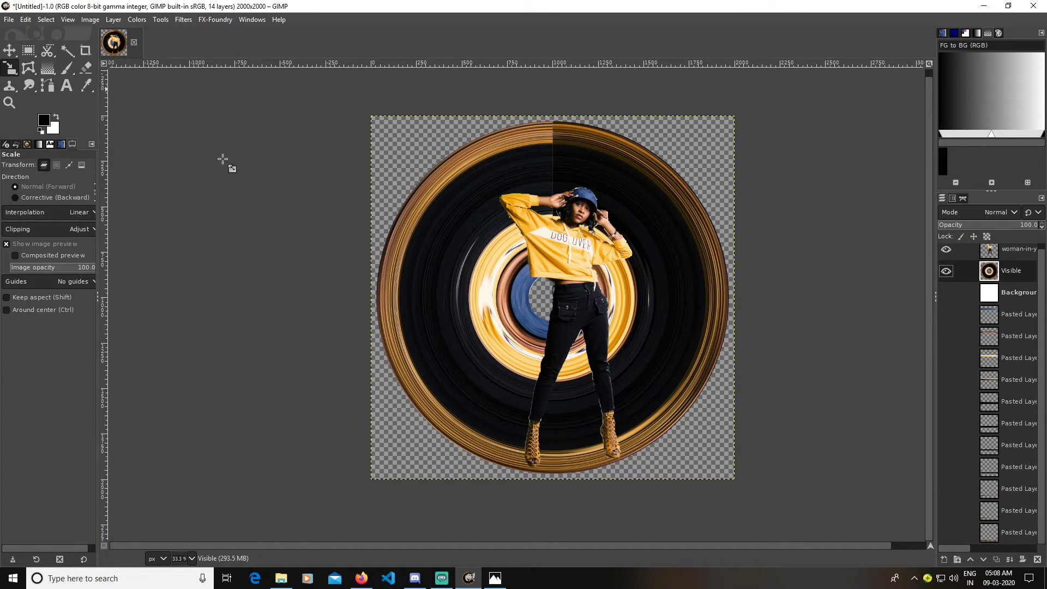
# Scale the ring layer proportionally to about 1637 px and centre it behind the woman
pyautogui.click(667, 404)
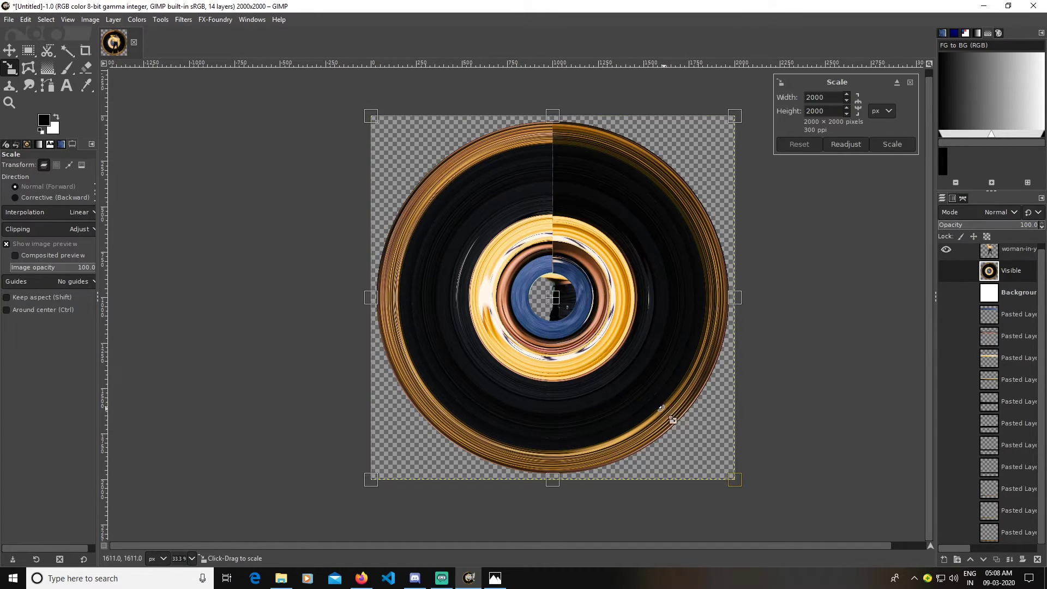
pyautogui.moveTo(742, 491); pyautogui.dragTo(670, 427)
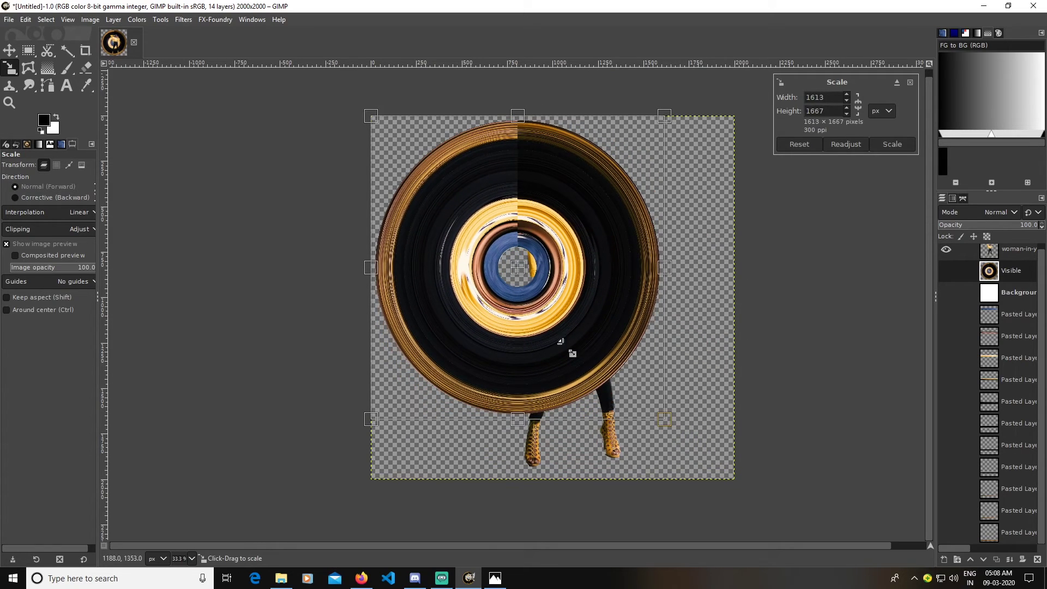
pyautogui.click(861, 144)
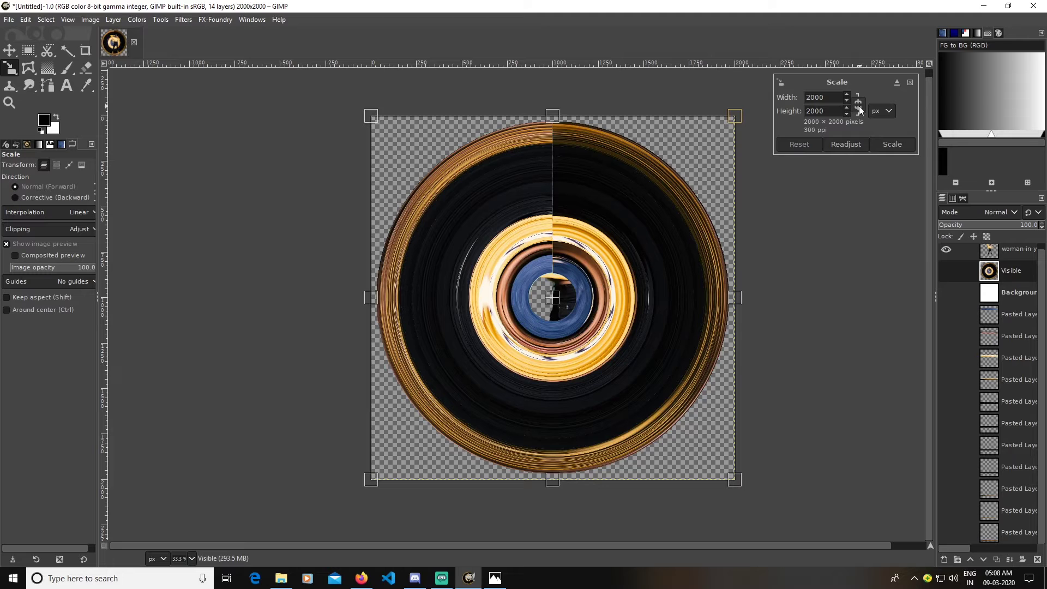
pyautogui.click(858, 105)
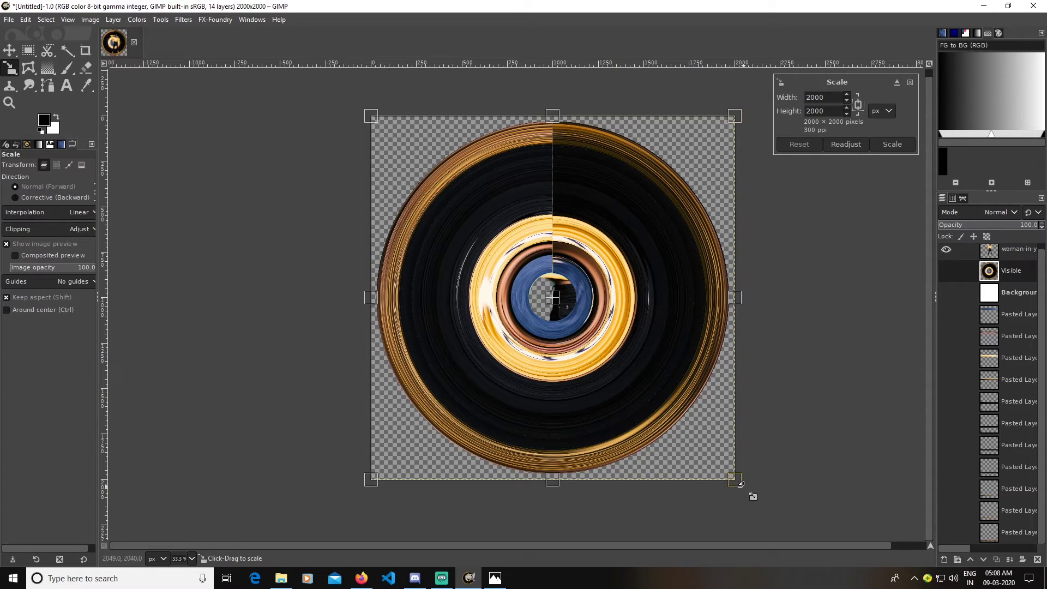
pyautogui.moveTo(753, 495); pyautogui.dragTo(642, 383)
pyautogui.moveTo(502, 254)
pyautogui.mouseDown()
pyautogui.moveTo(544, 291)
pyautogui.moveTo(566, 337)
pyautogui.mouseUp()
pyautogui.moveTo(454, 206); pyautogui.dragTo(422, 177)
pyautogui.moveTo(706, 463); pyautogui.dragTo(725, 494)
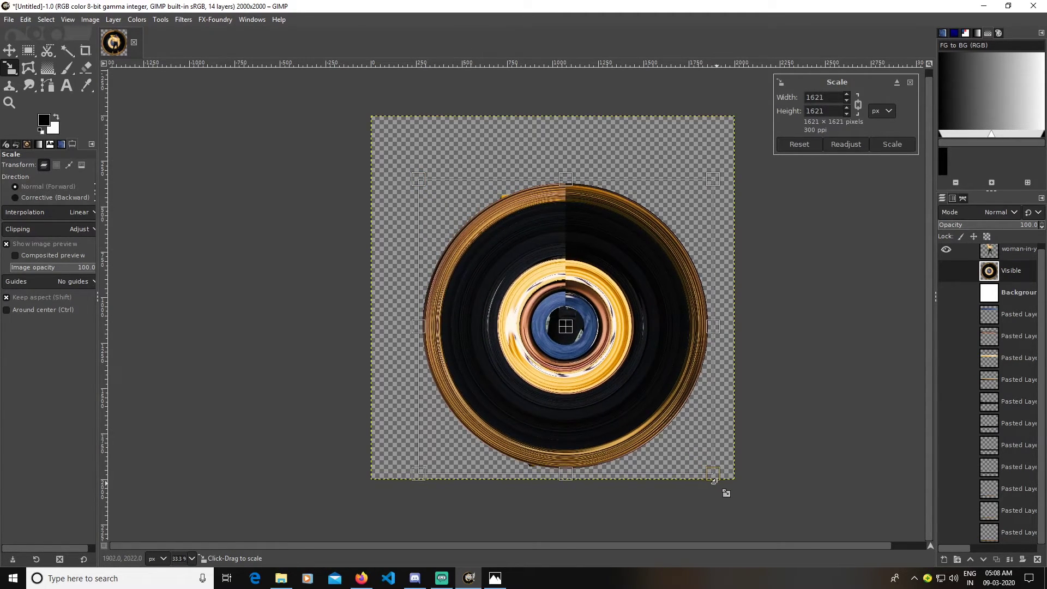
pyautogui.moveTo(424, 185); pyautogui.dragTo(416, 180)
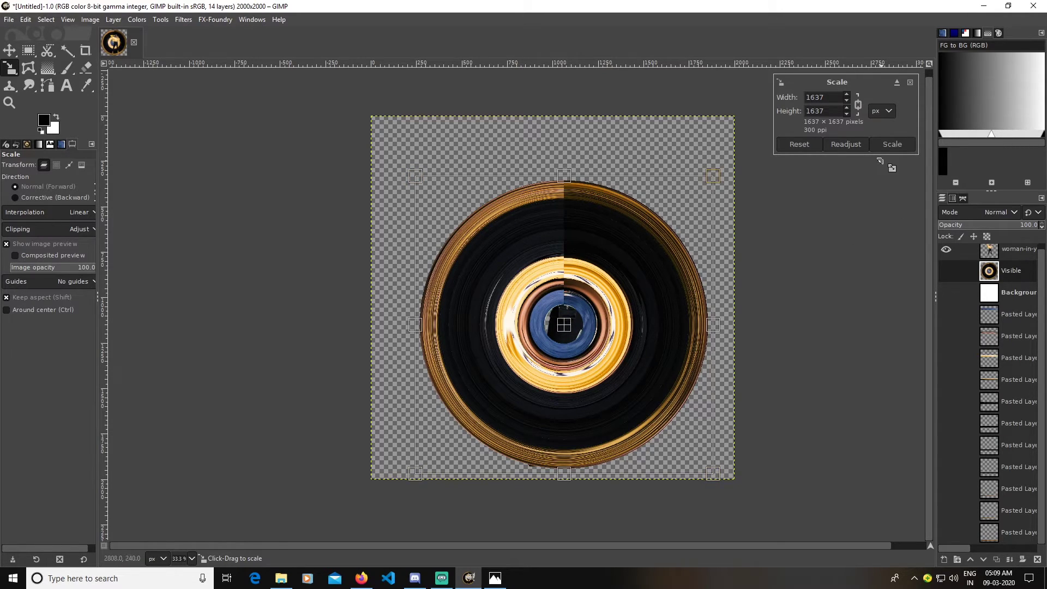
pyautogui.click(892, 144)
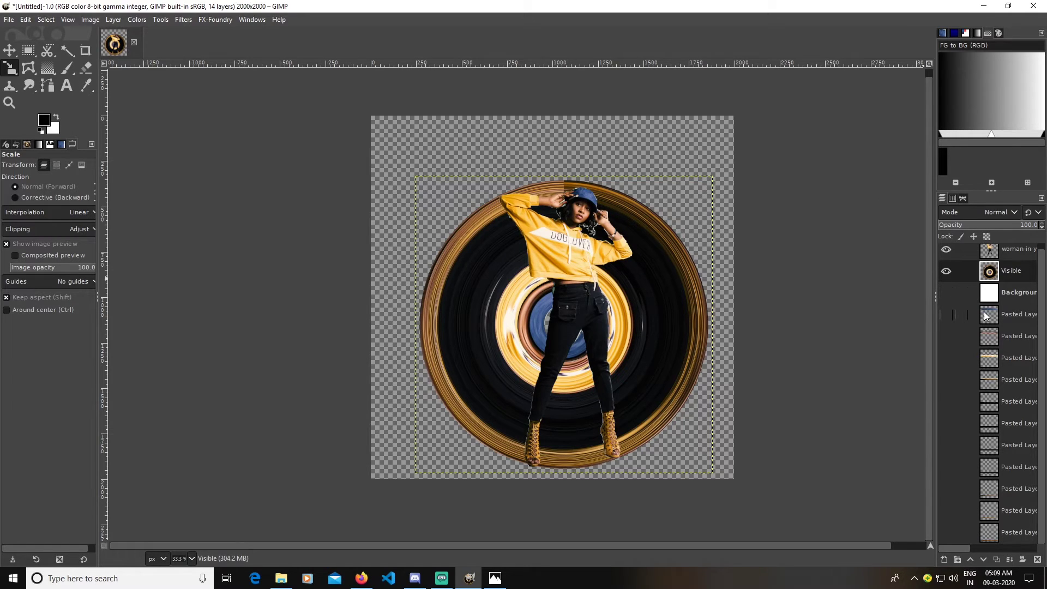
pyautogui.scroll(1, 987, 316)
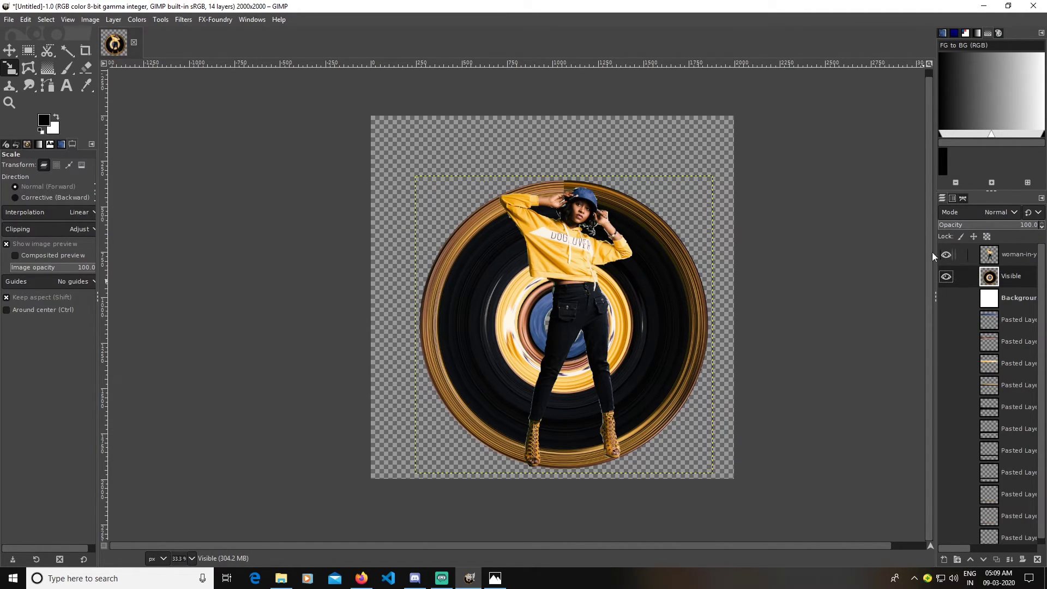
# Set the Paintbrush to 2. Hardness 025 at size 560, paint a test shadow, then start a new layer
pyautogui.click(67, 69)
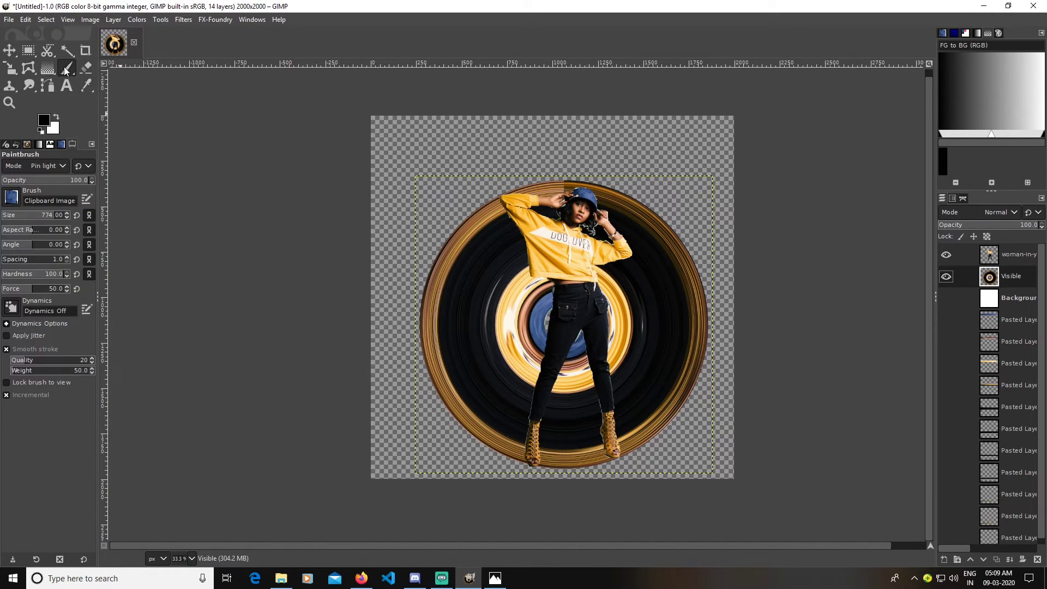
pyautogui.click(12, 197)
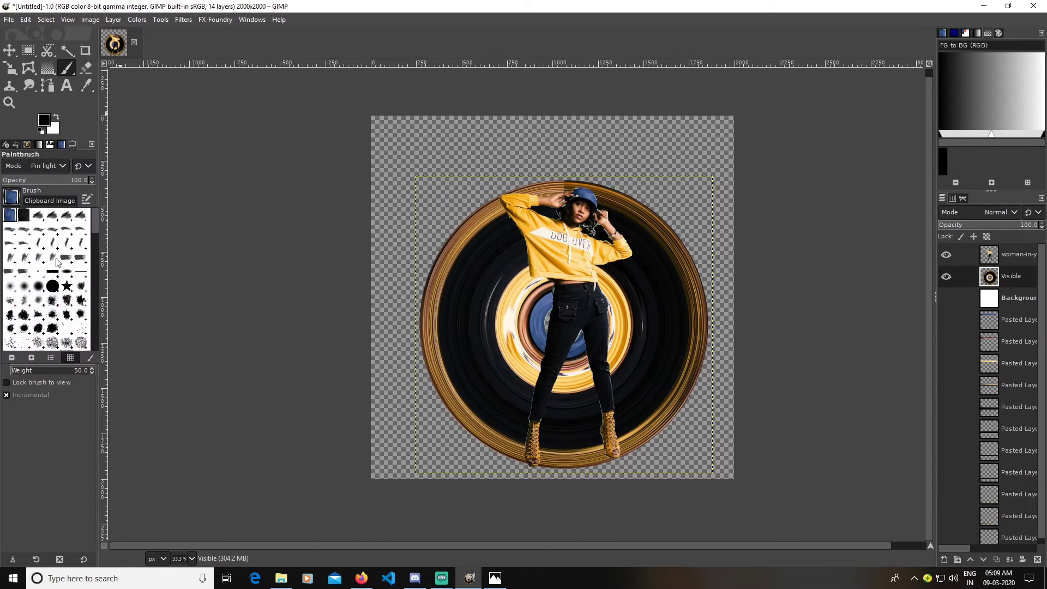
pyautogui.click(10, 288)
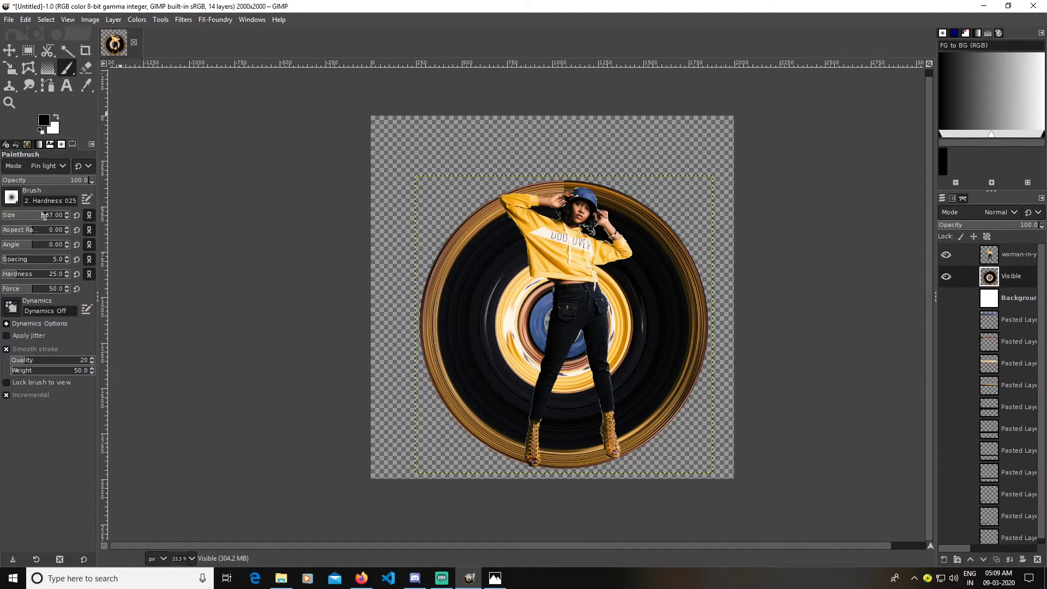
pyautogui.click(44, 215)
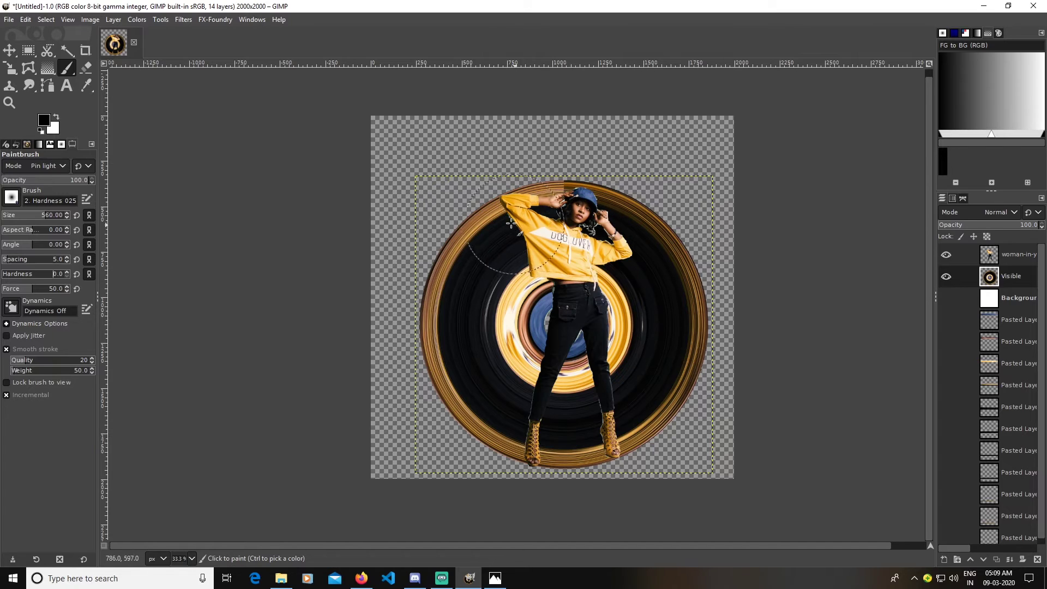
pyautogui.moveTo(512, 224)
pyautogui.mouseDown()
pyautogui.moveTo(501, 223)
pyautogui.moveTo(542, 313)
pyautogui.moveTo(502, 350)
pyautogui.moveTo(520, 450)
pyautogui.mouseUp()
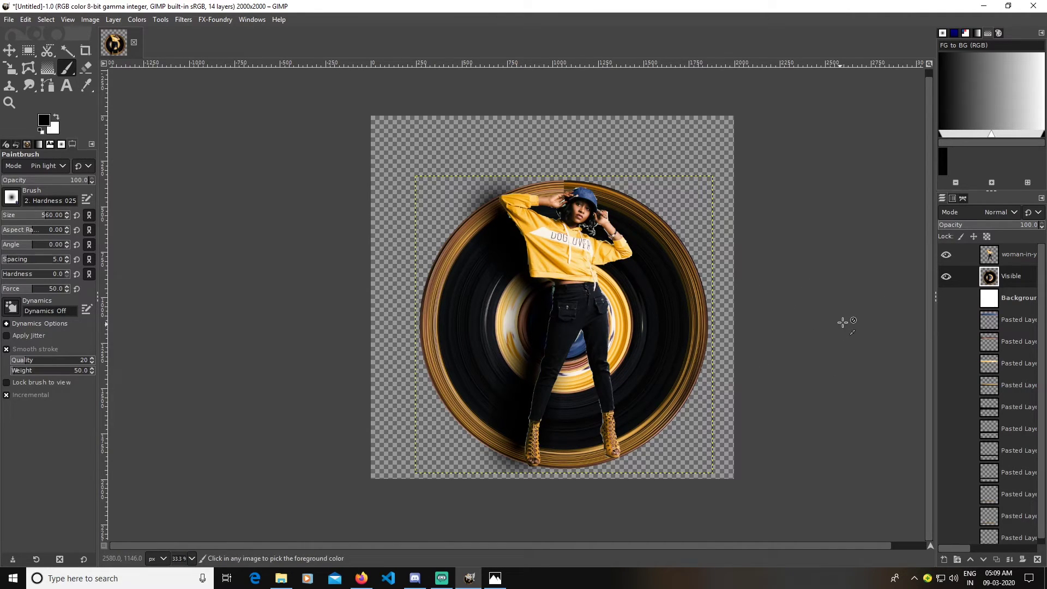
pyautogui.click(943, 560)
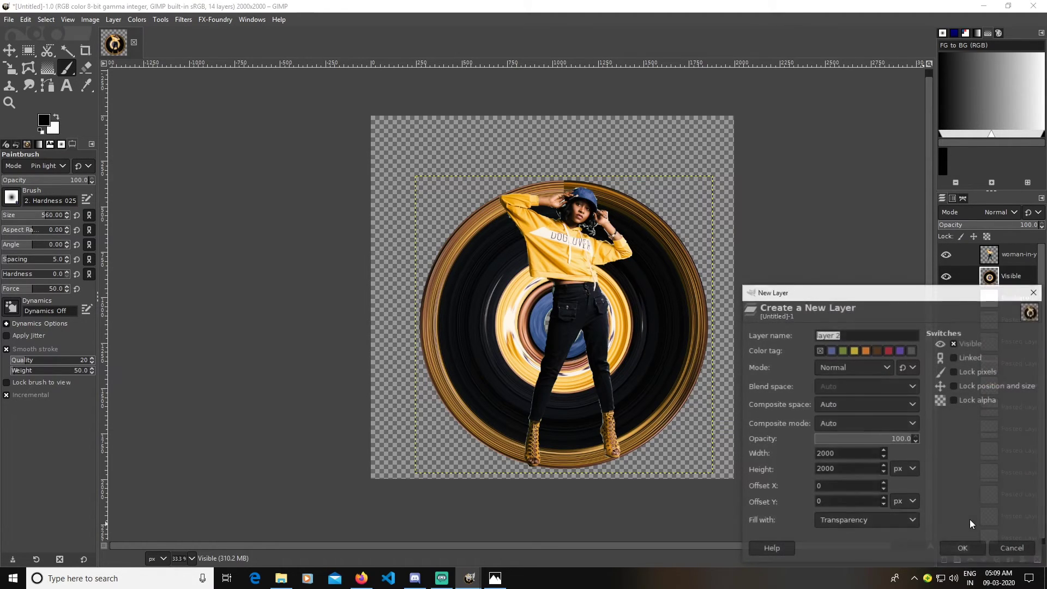
# Add the new layer, paint shadow along the woman's arm and legs, and set opacity 84.3
pyautogui.click(963, 547)
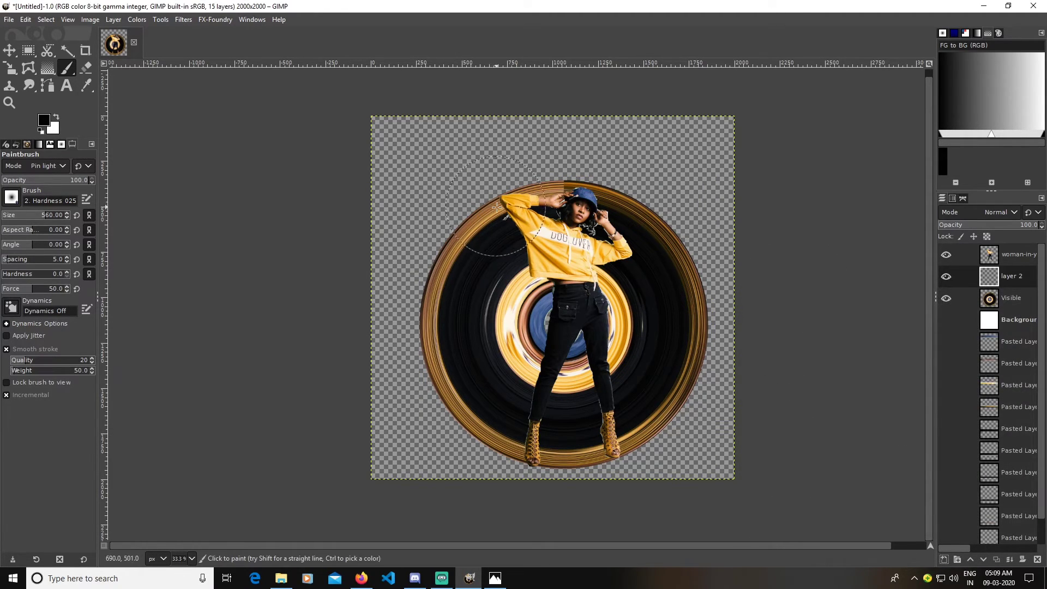
pyautogui.moveTo(497, 208)
pyautogui.mouseDown()
pyautogui.moveTo(529, 282)
pyautogui.moveTo(520, 419)
pyautogui.moveTo(565, 409)
pyautogui.mouseUp()
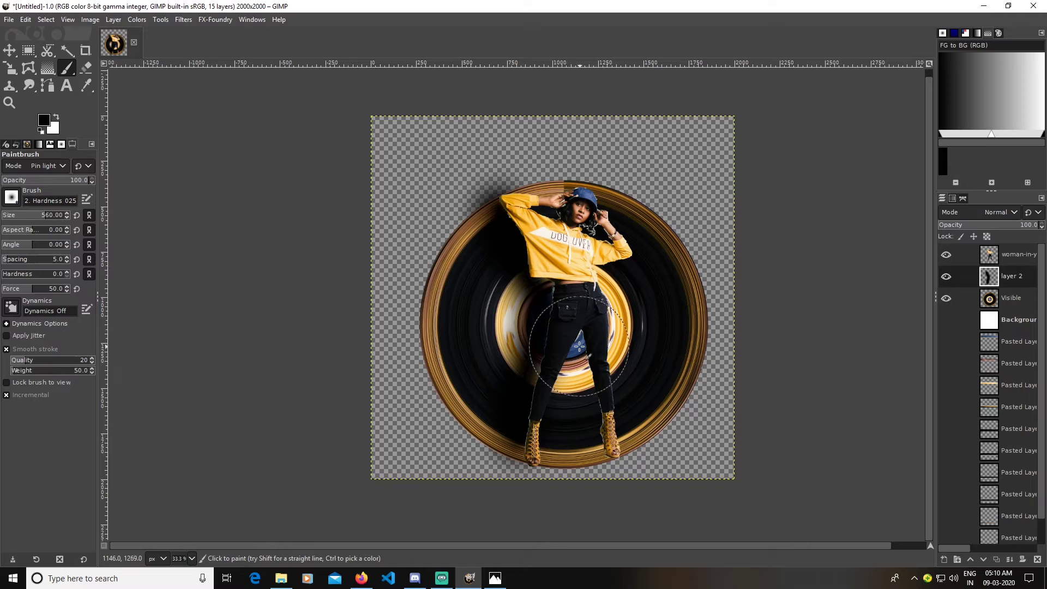
pyautogui.moveTo(579, 347)
pyautogui.mouseDown()
pyautogui.moveTo(598, 440)
pyautogui.moveTo(573, 409)
pyautogui.mouseUp()
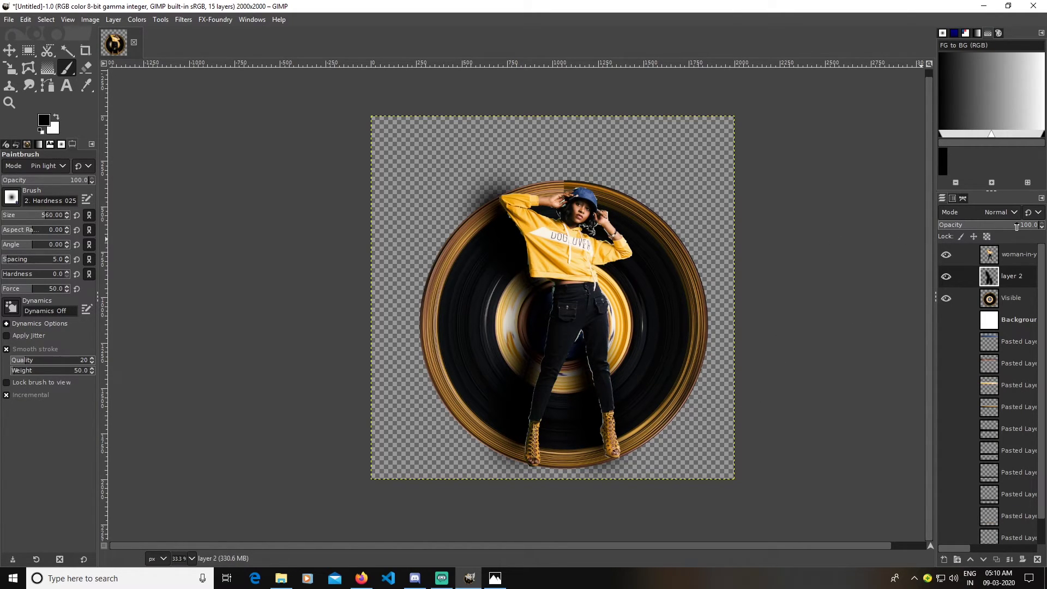
pyautogui.moveTo(1017, 227); pyautogui.dragTo(1010, 226)
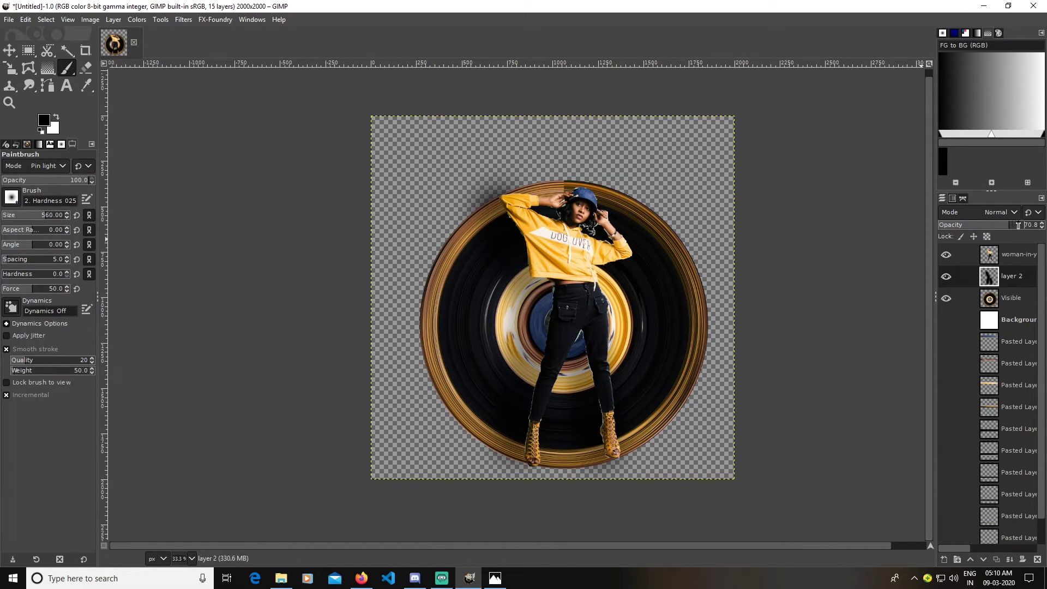
pyautogui.moveTo(1018, 225); pyautogui.dragTo(1023, 226)
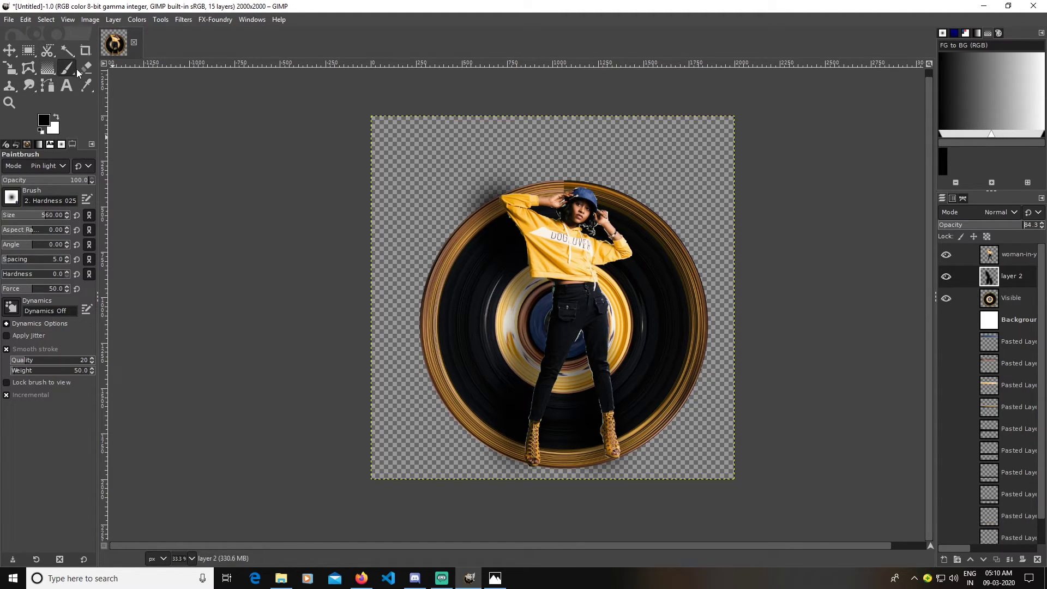
# Erase the disc's right side on the Visible layer, switching to brush 2. Hardness 075
pyautogui.click(85, 69)
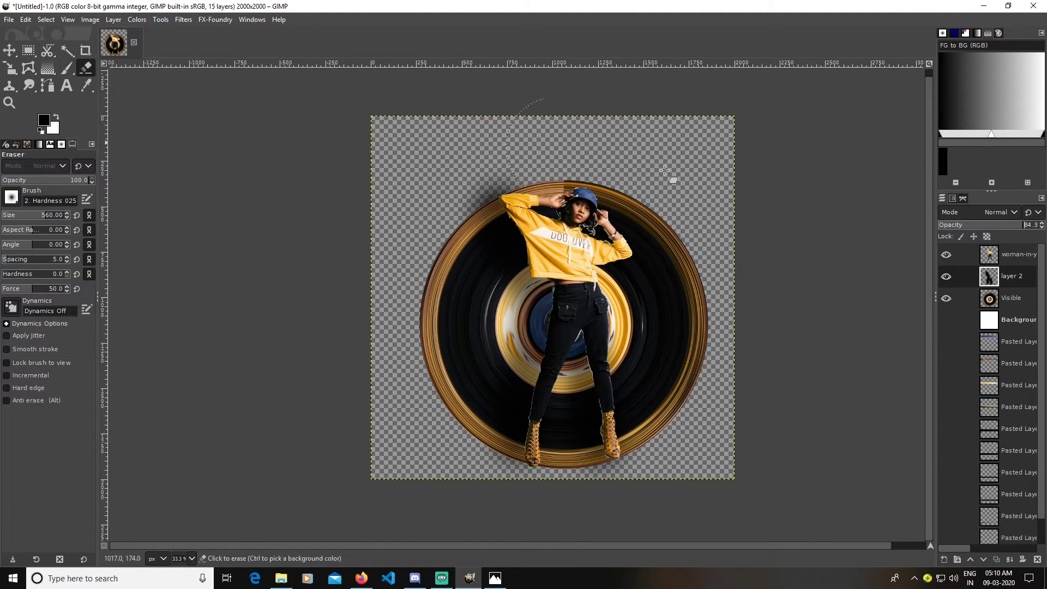
pyautogui.click(989, 256)
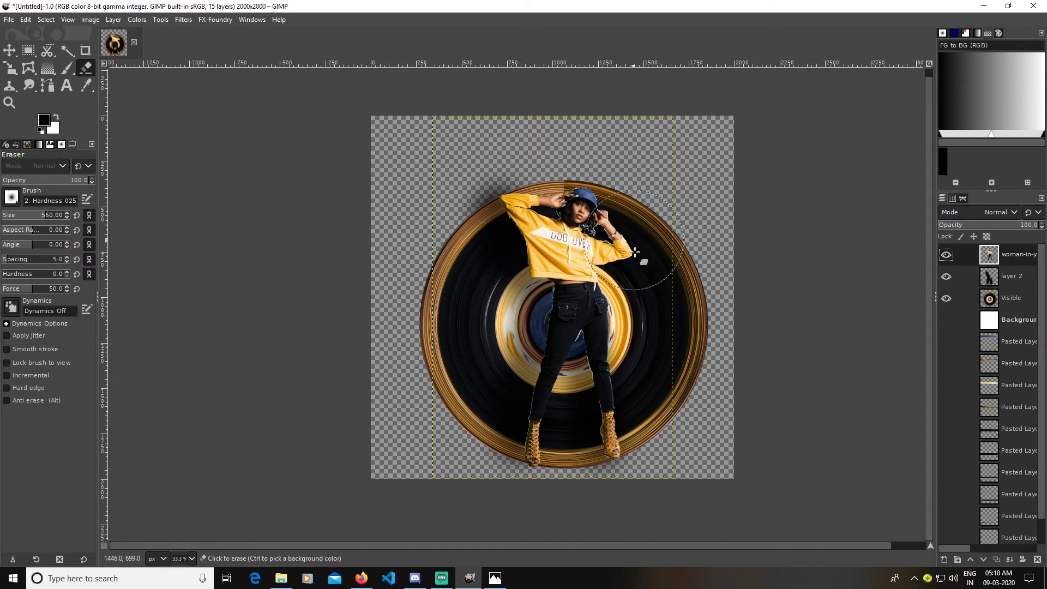
pyautogui.click(991, 298)
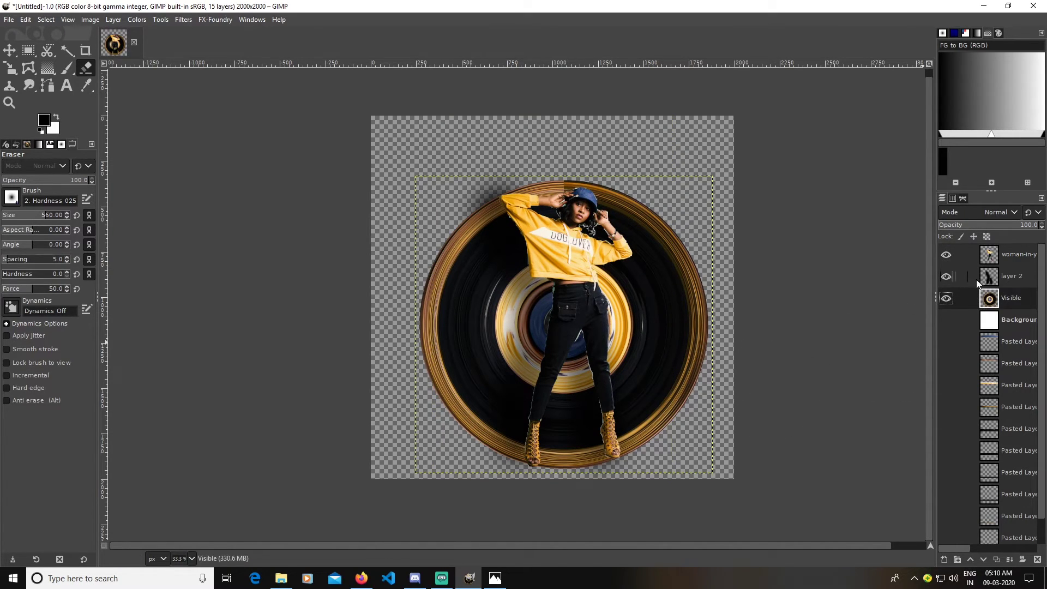
pyautogui.moveTo(629, 217); pyautogui.dragTo(634, 249)
pyautogui.click(11, 197)
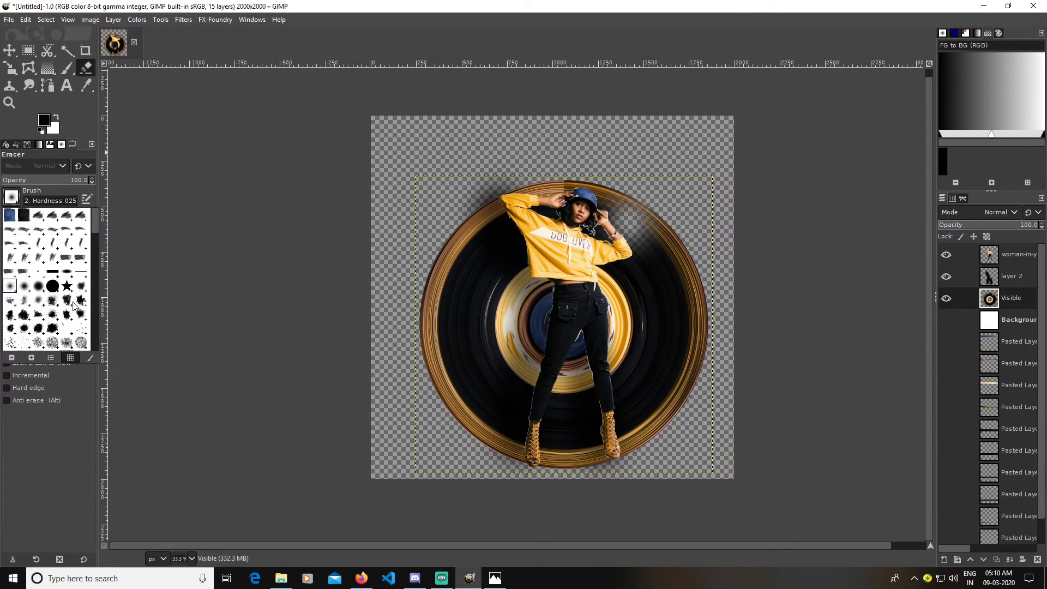
pyautogui.click(42, 290)
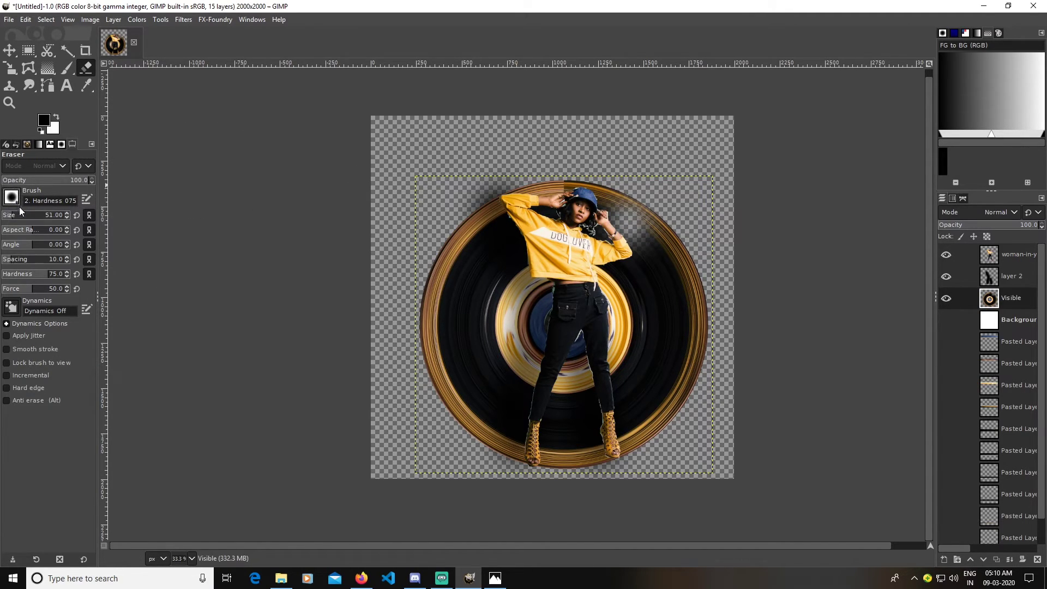
pyautogui.moveTo(654, 262)
pyautogui.mouseDown()
pyautogui.moveTo(624, 224)
pyautogui.moveTo(647, 270)
pyautogui.moveTo(659, 367)
pyautogui.moveTo(652, 409)
pyautogui.moveTo(725, 374)
pyautogui.moveTo(667, 374)
pyautogui.moveTo(646, 353)
pyautogui.moveTo(666, 433)
pyautogui.moveTo(660, 426)
pyautogui.mouseUp()
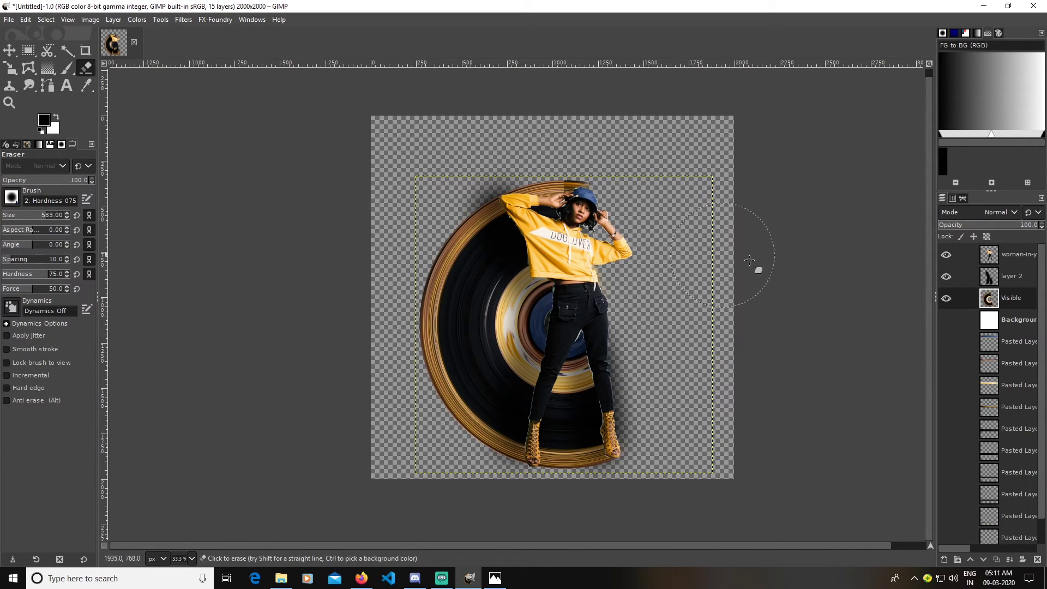
# Merge Down the woman and shadow into the disc layer, then nudge it up and right
pyautogui.rightClick(995, 256)
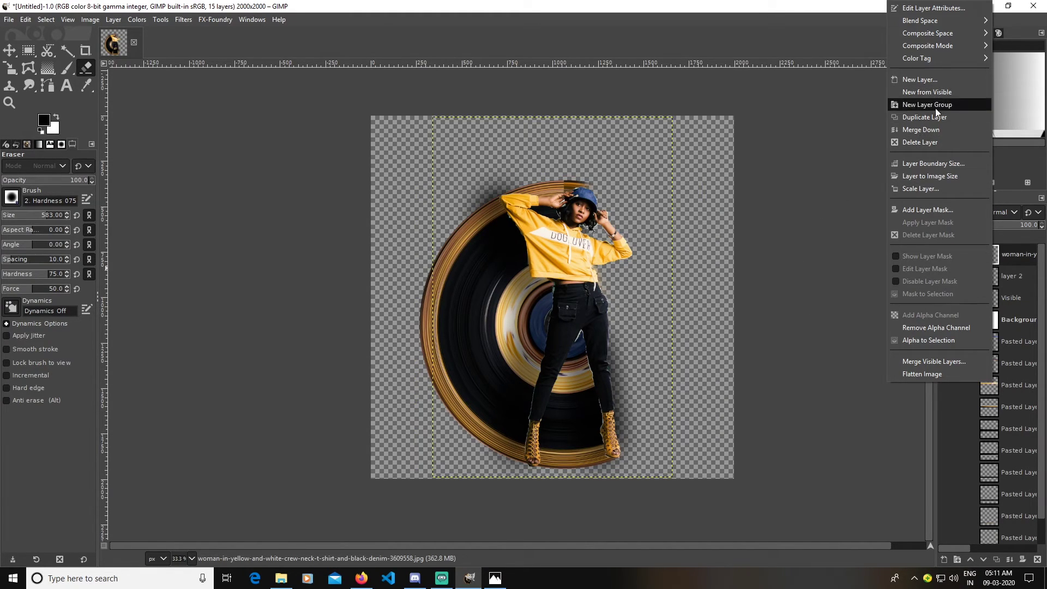
pyautogui.click(947, 129)
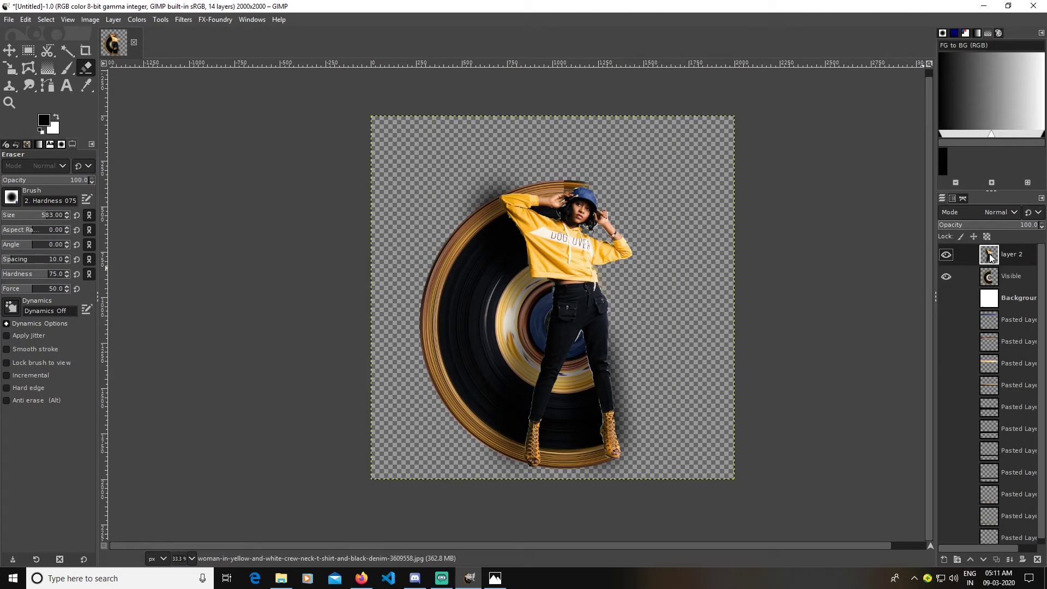
pyautogui.rightClick(996, 261)
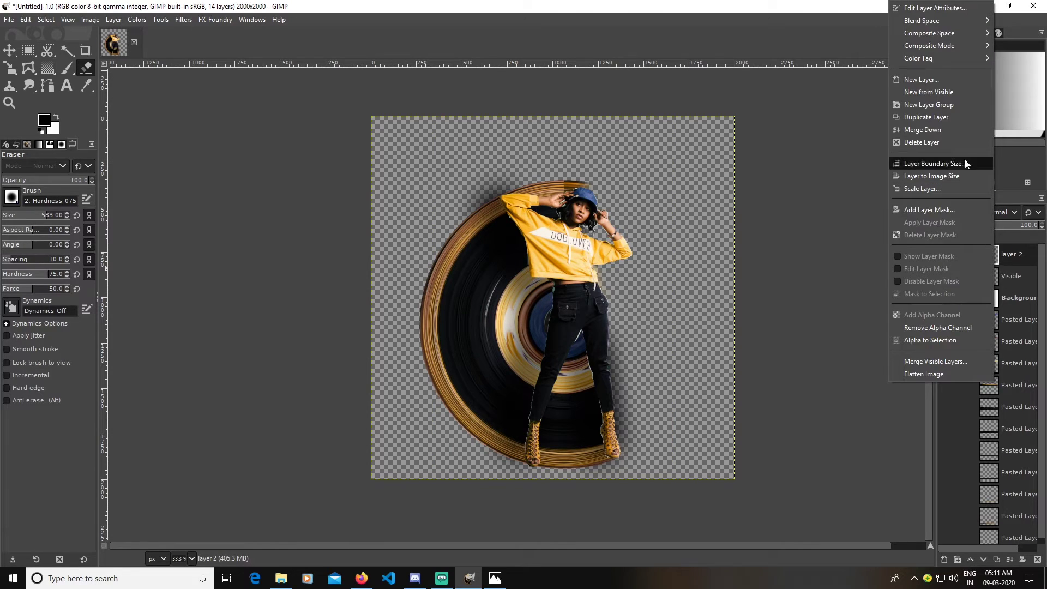
pyautogui.click(949, 127)
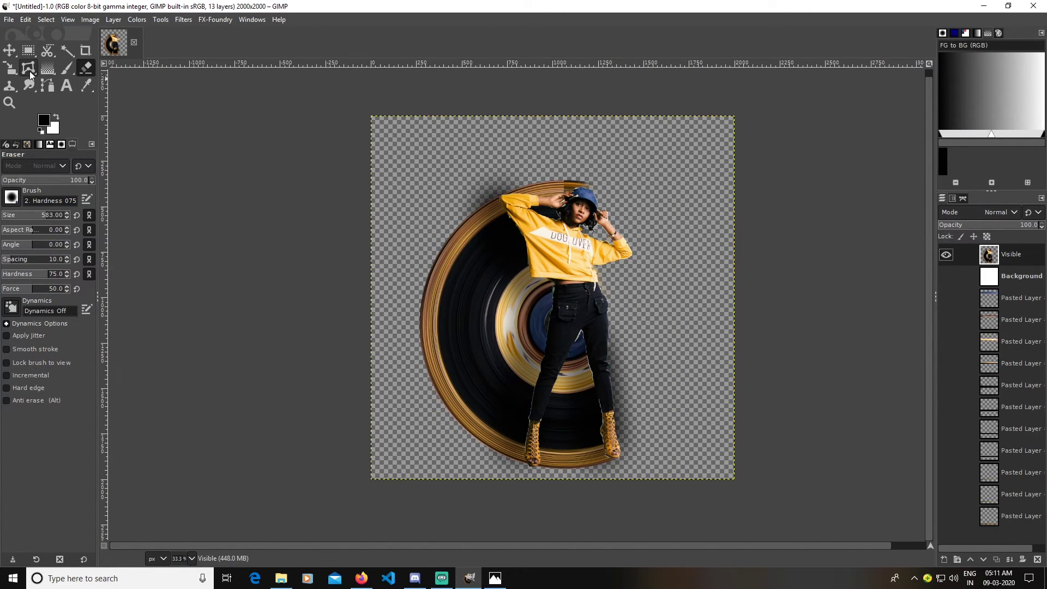
pyautogui.click(9, 51)
pyautogui.moveTo(557, 313)
pyautogui.mouseDown()
pyautogui.moveTo(564, 294)
pyautogui.moveTo(555, 289)
pyautogui.moveTo(581, 302)
pyautogui.mouseUp()
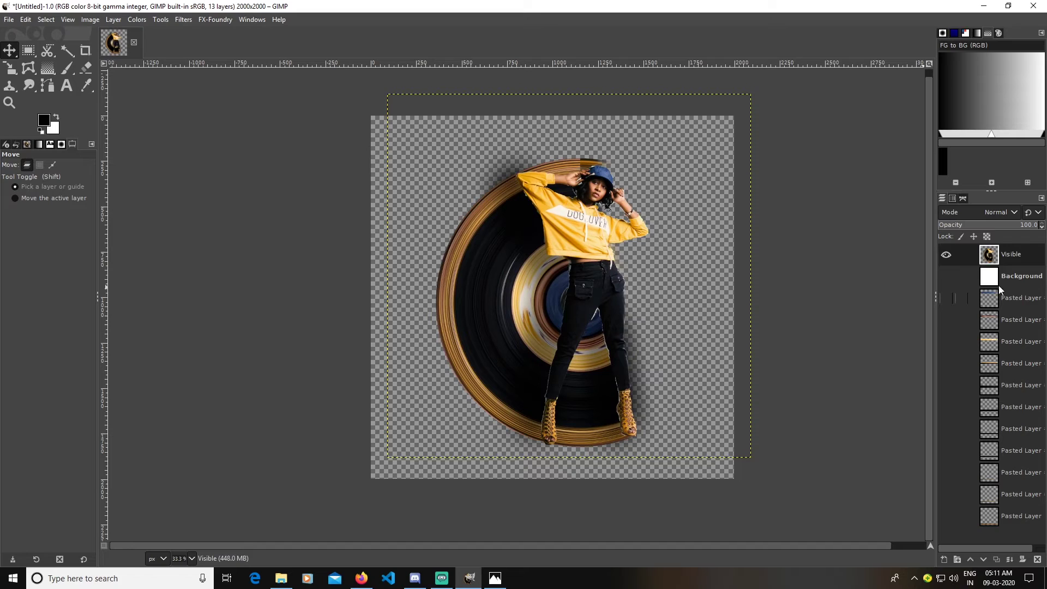
# Show the Background layer and fill it with the muted teal foreground colour 7bbeb1
pyautogui.click(979, 278)
pyautogui.click(946, 277)
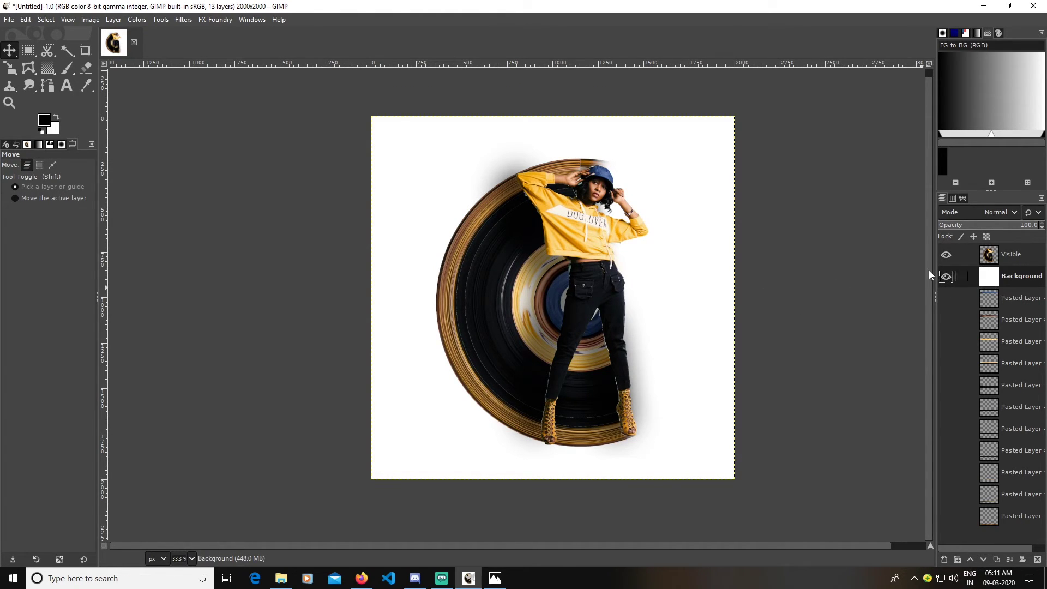
pyautogui.click(48, 123)
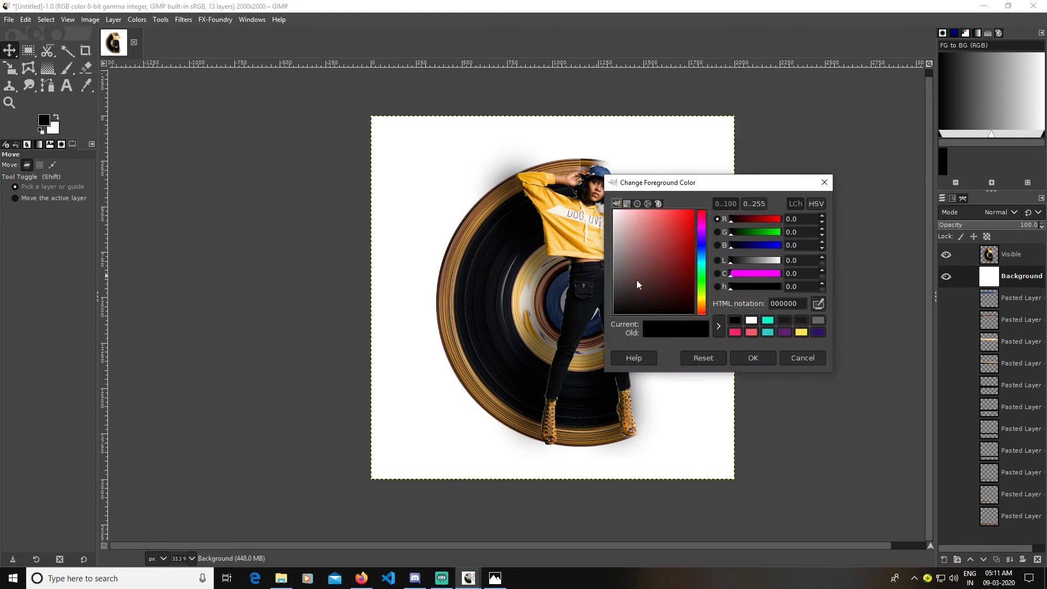
pyautogui.click(766, 320)
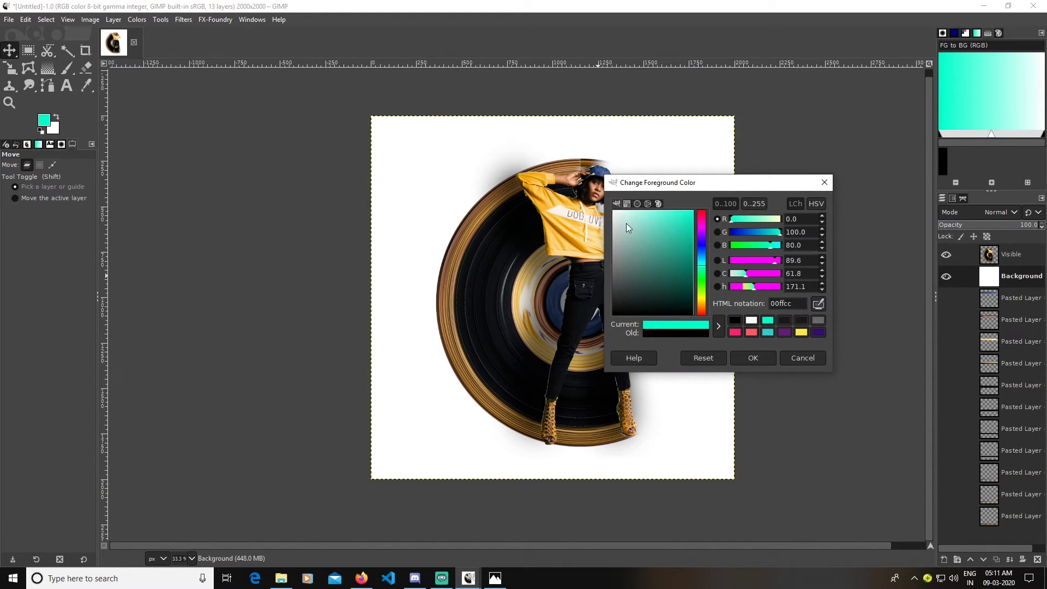
pyautogui.moveTo(627, 224)
pyautogui.mouseDown()
pyautogui.moveTo(642, 232)
pyautogui.moveTo(646, 256)
pyautogui.moveTo(641, 237)
pyautogui.mouseUp()
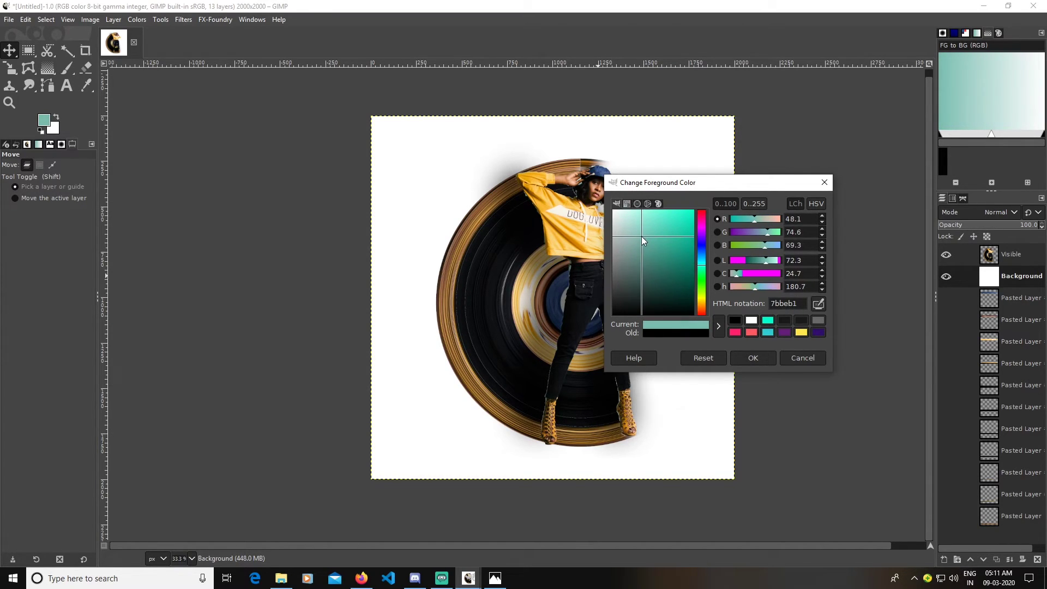
pyautogui.click(754, 357)
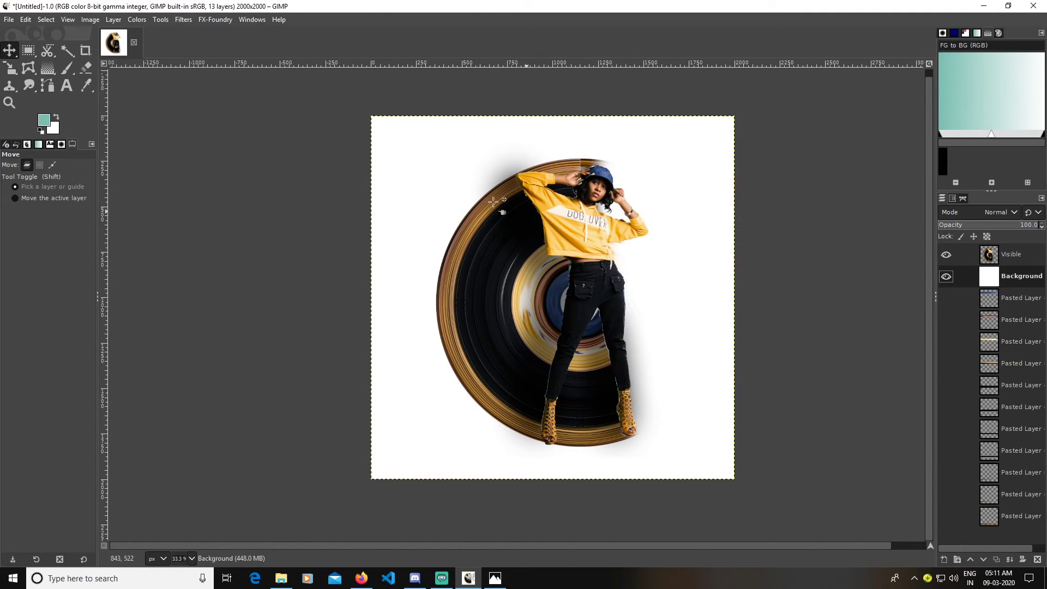
pyautogui.click(25, 20)
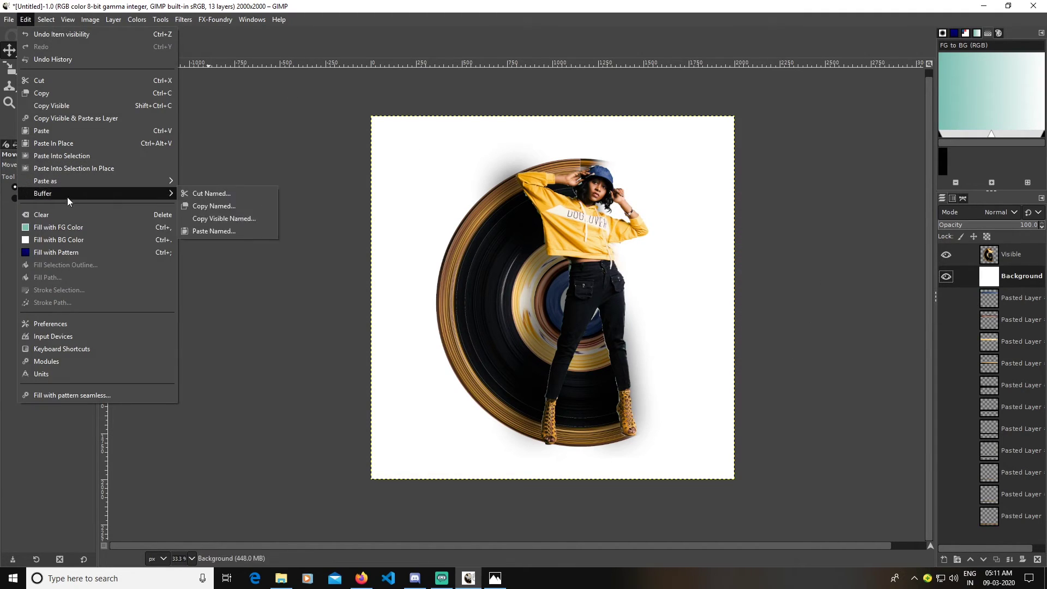
pyautogui.click(64, 227)
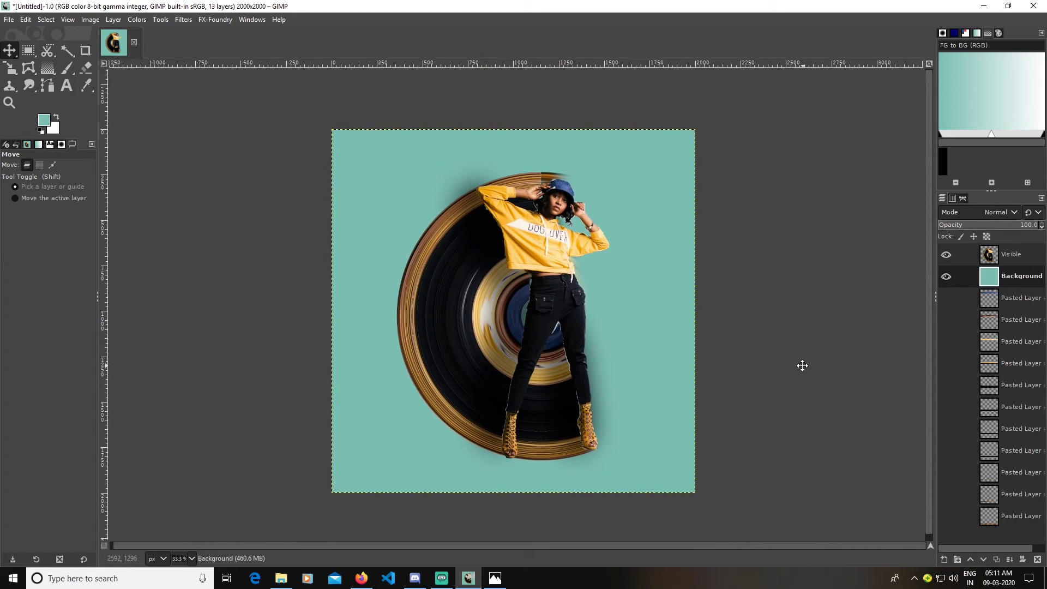
pyautogui.scroll(1, 769, 370)
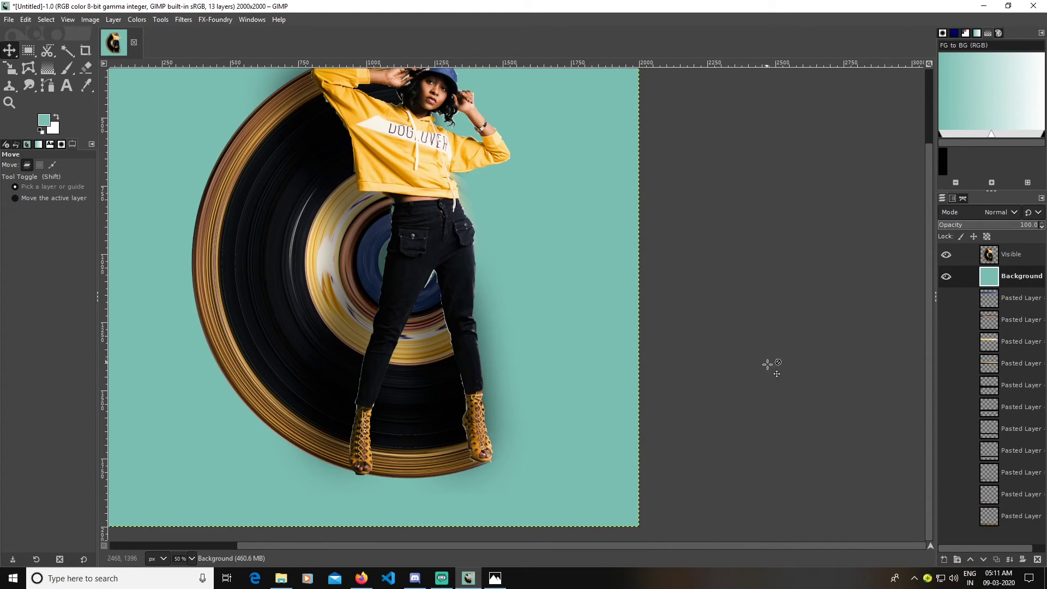
pyautogui.scroll(-1, 745, 370)
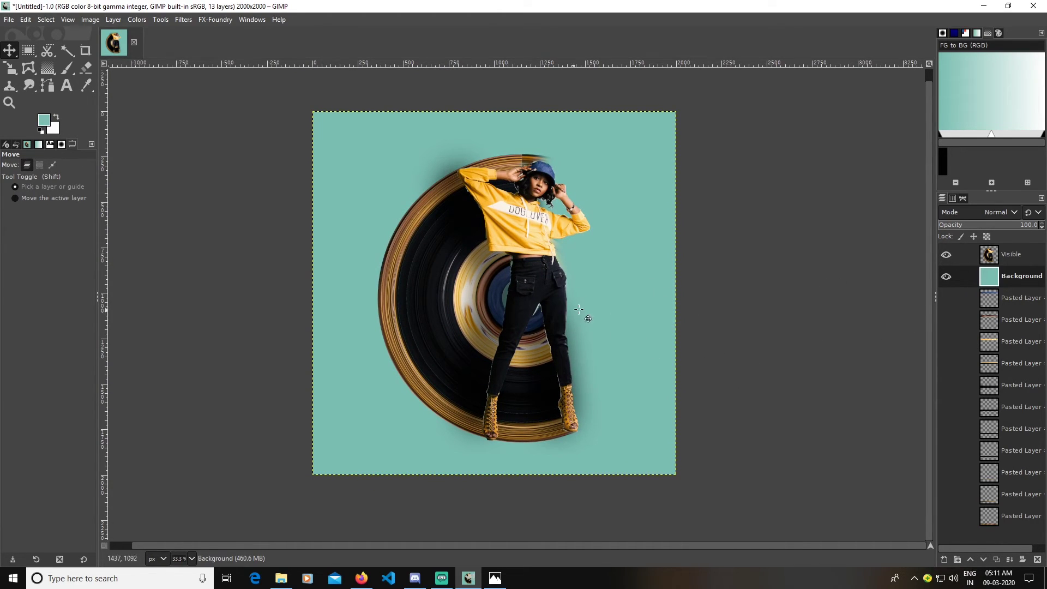
pyautogui.scroll(1, 523, 351)
pyautogui.scroll(-1, 525, 352)
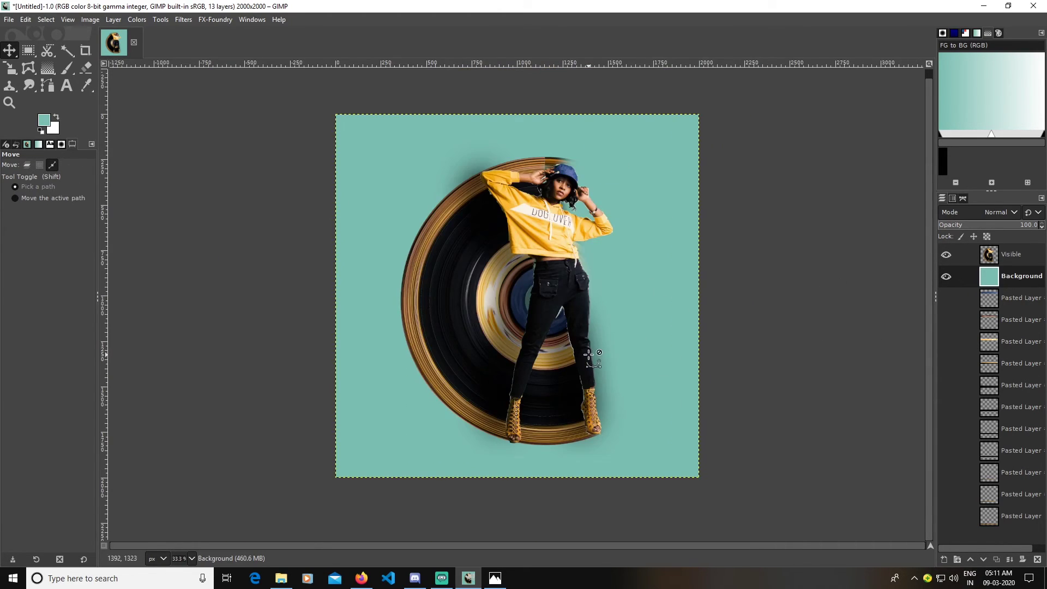
pyautogui.scroll(2, 587, 361)
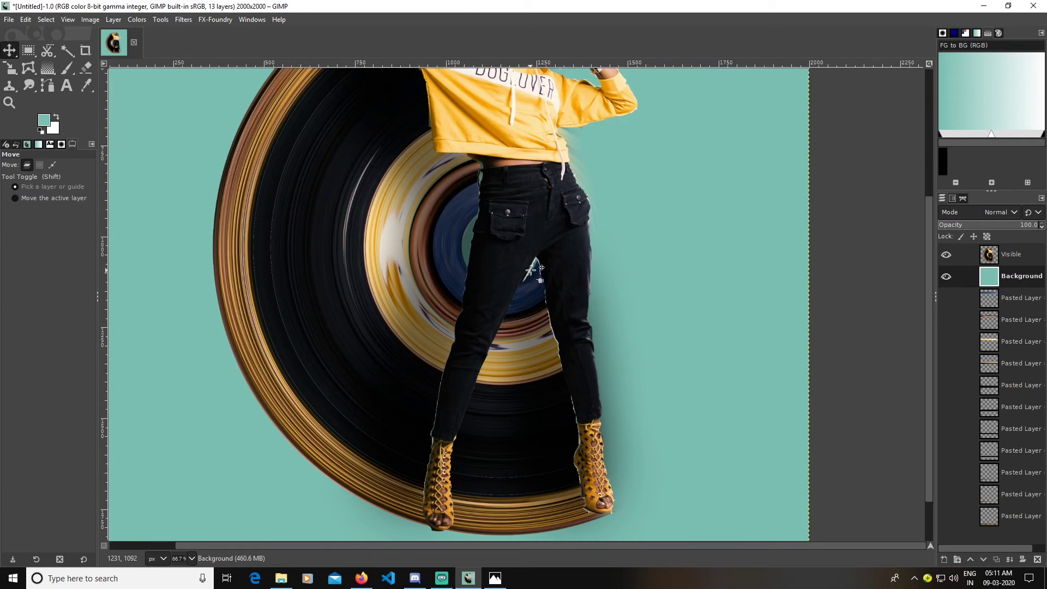
pyautogui.scroll(-1, 531, 287)
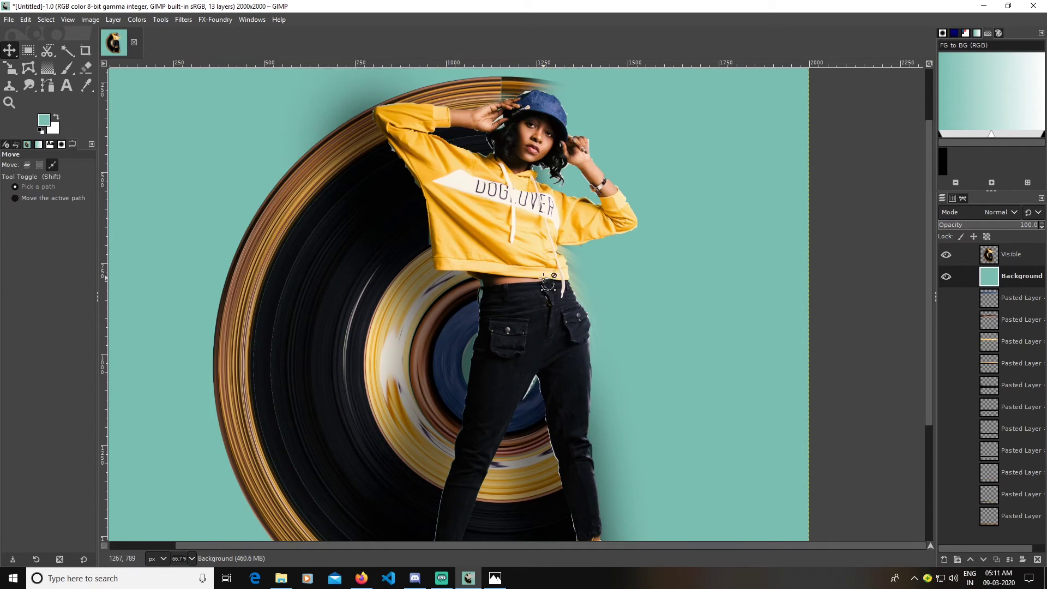
pyautogui.scroll(-1, 540, 290)
pyautogui.scroll(3, 543, 295)
pyautogui.scroll(1, 455, 299)
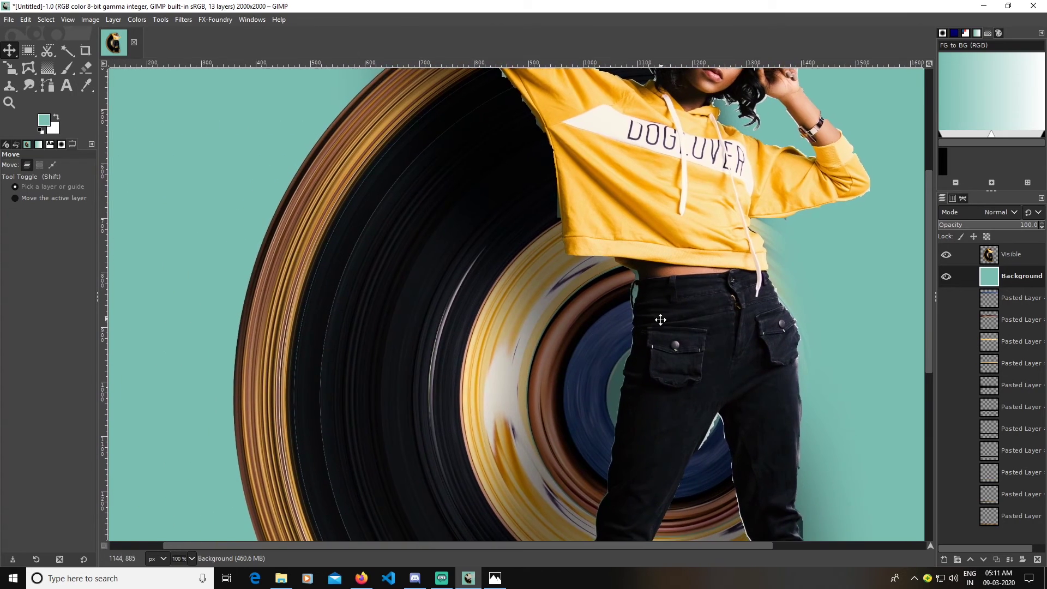
pyautogui.scroll(-1, 451, 371)
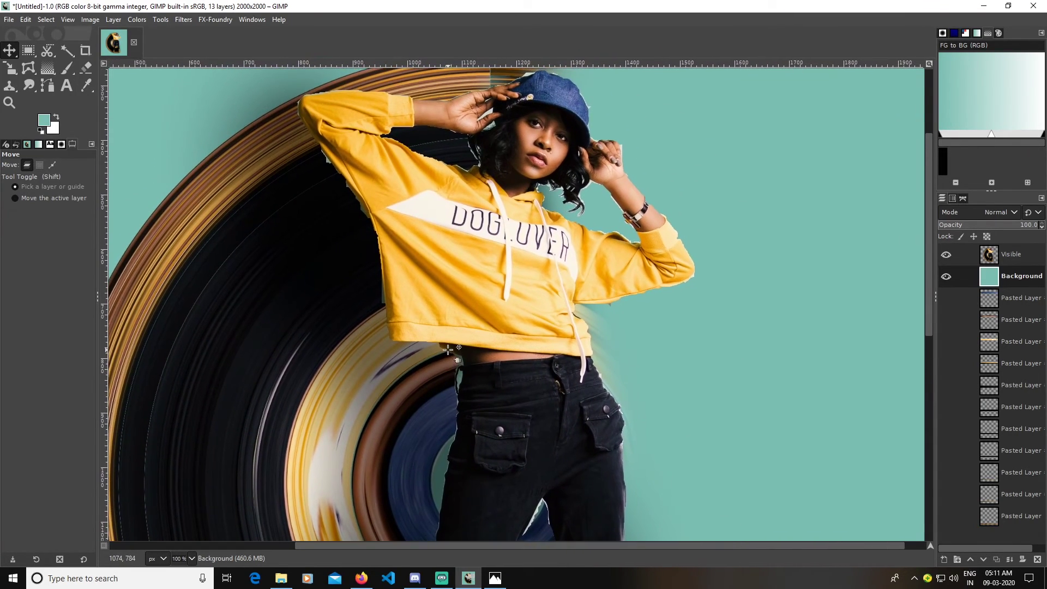
pyautogui.scroll(1, 447, 378)
pyautogui.press('alt')
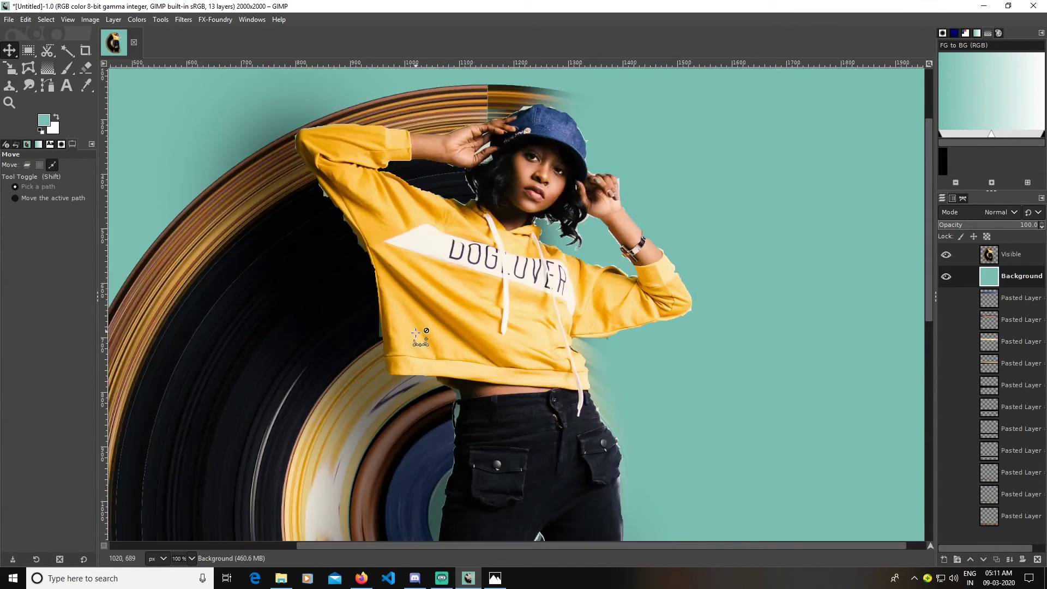
pyautogui.keyDown('ctrl'); pyautogui.scroll(-2, 419, 336); pyautogui.keyUp('ctrl')
pyautogui.keyDown('ctrl'); pyautogui.scroll(-1, 519, 358); pyautogui.keyUp('ctrl')
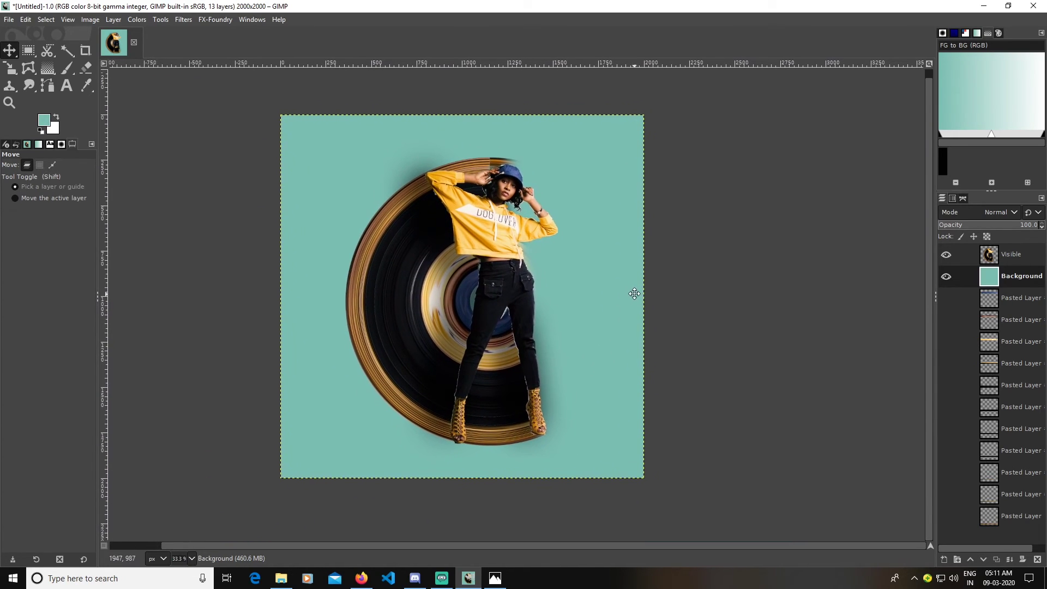
pyautogui.scroll(2, 647, 328)
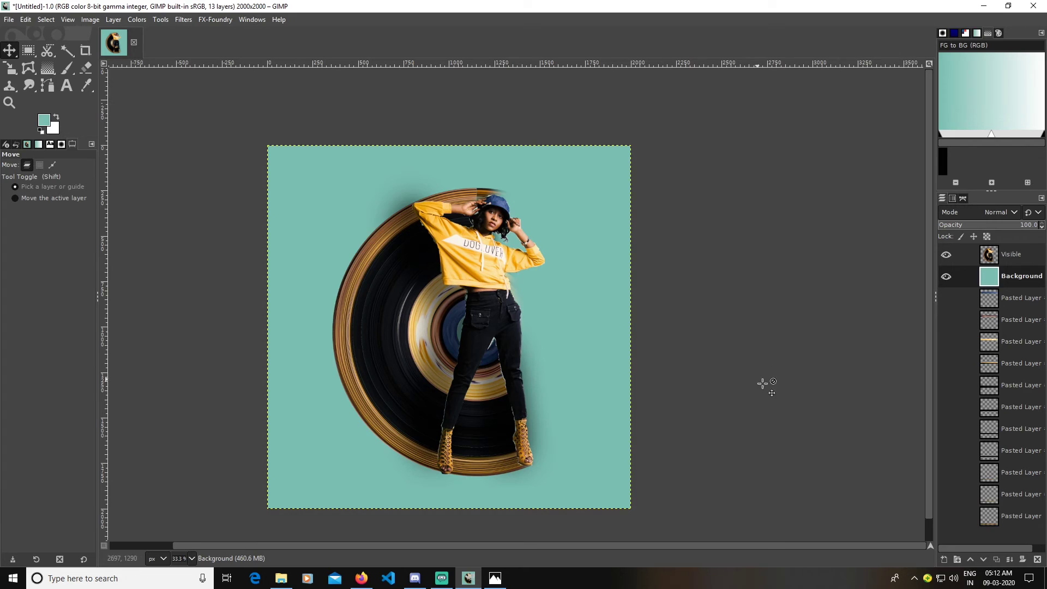
# Create a New from Visible layer at the top of the stack
pyautogui.rightClick(988, 534)
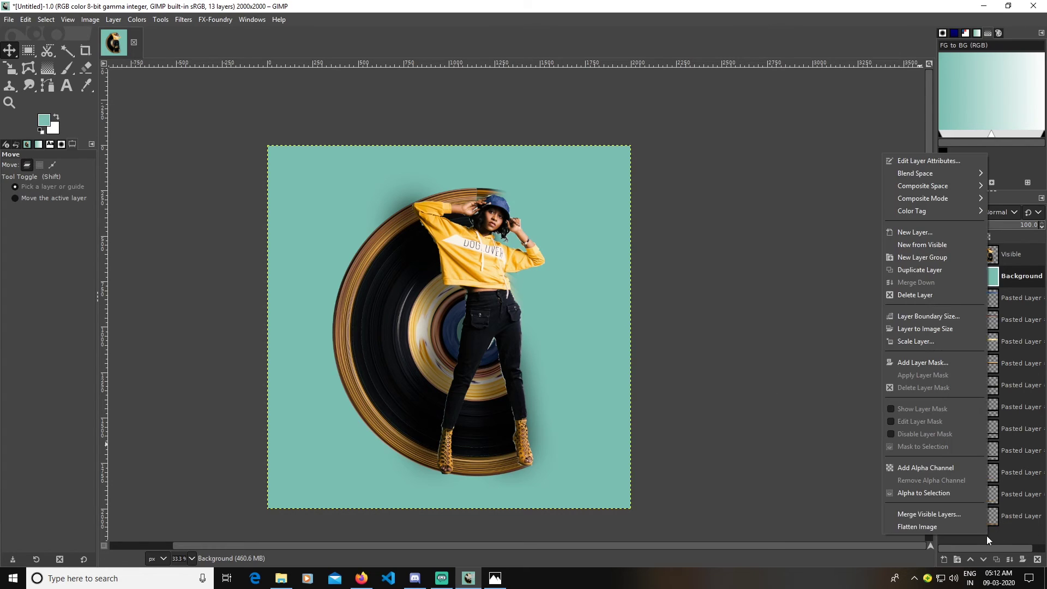
pyautogui.click(929, 246)
pyautogui.moveTo(990, 276); pyautogui.dragTo(991, 254)
# Apply a gentle S-shaped Curves adjustment with darker shadows and brighter highlights
pyautogui.click(137, 20)
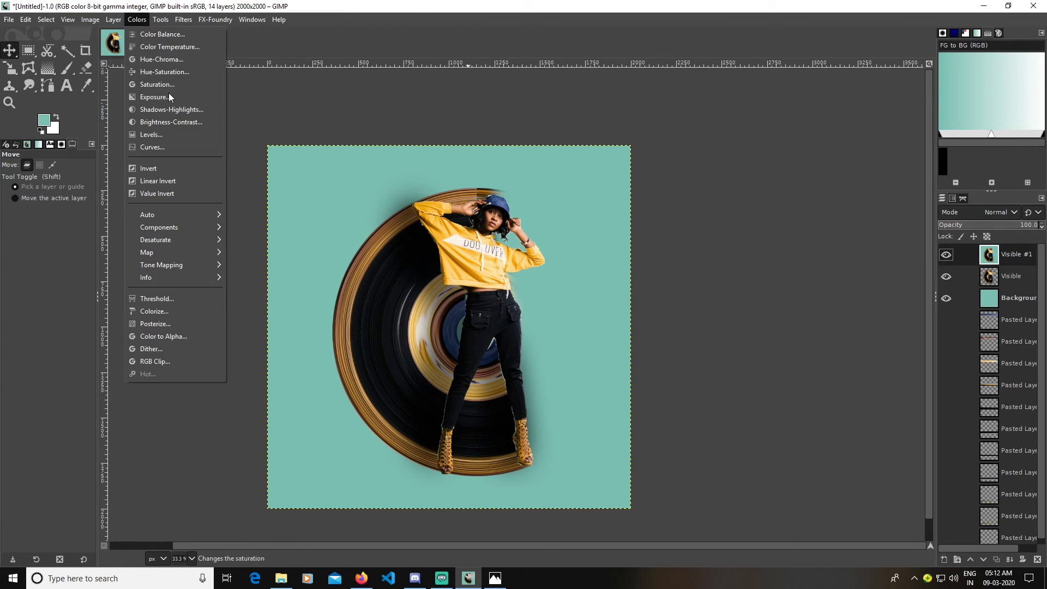
pyautogui.click(183, 147)
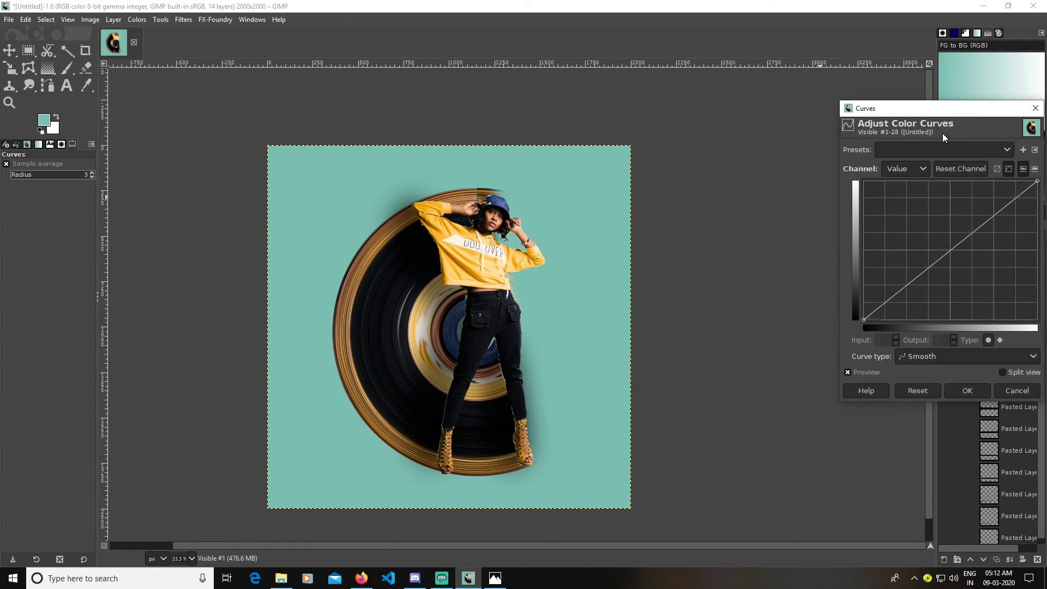
pyautogui.moveTo(901, 109); pyautogui.dragTo(712, 115)
pyautogui.moveTo(727, 289); pyautogui.dragTo(729, 292)
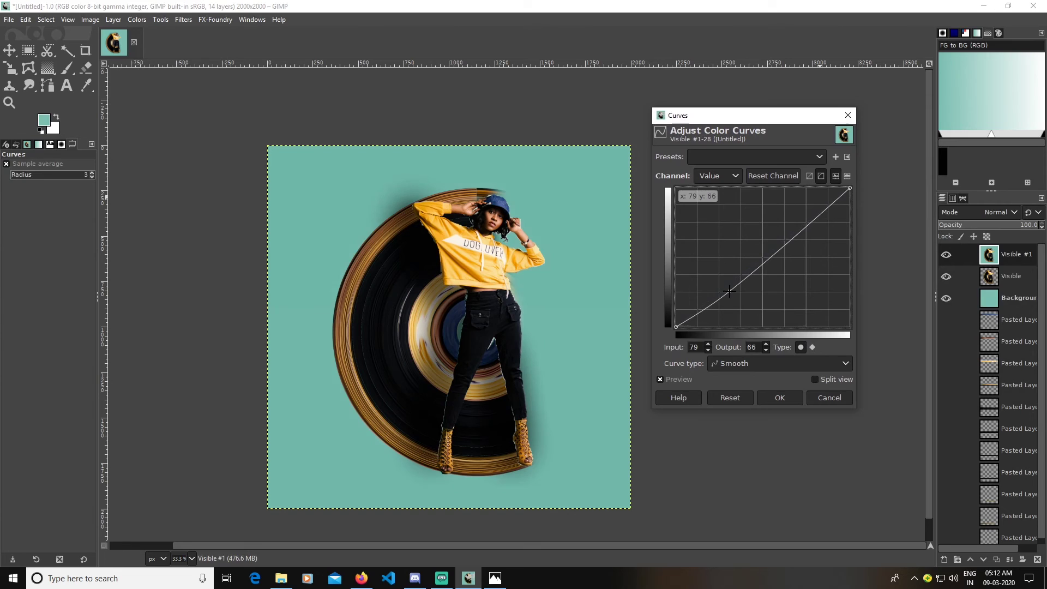
pyautogui.moveTo(821, 217); pyautogui.dragTo(813, 212)
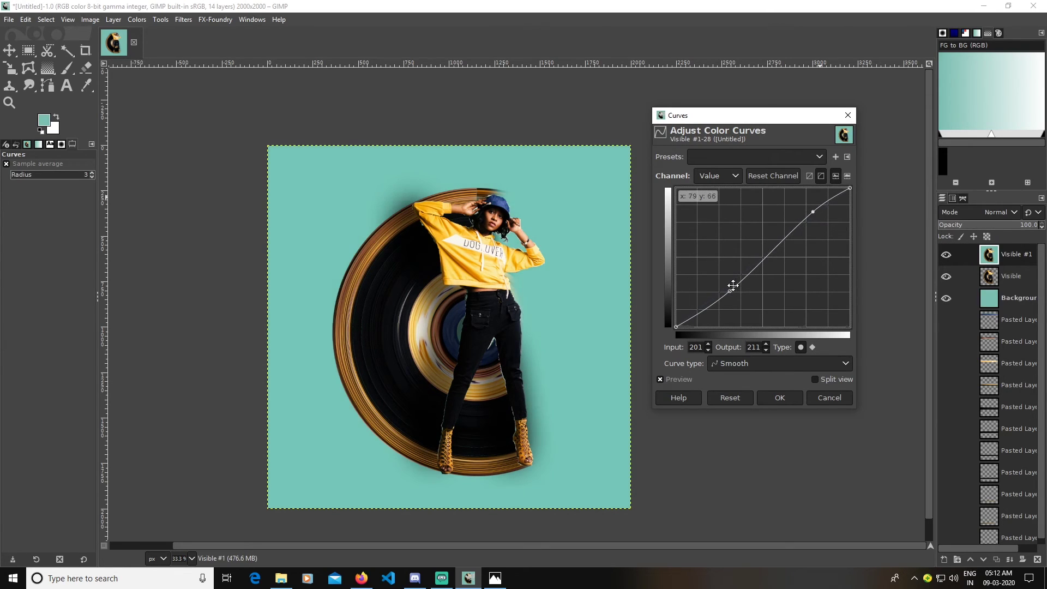
pyautogui.moveTo(814, 215); pyautogui.dragTo(813, 213)
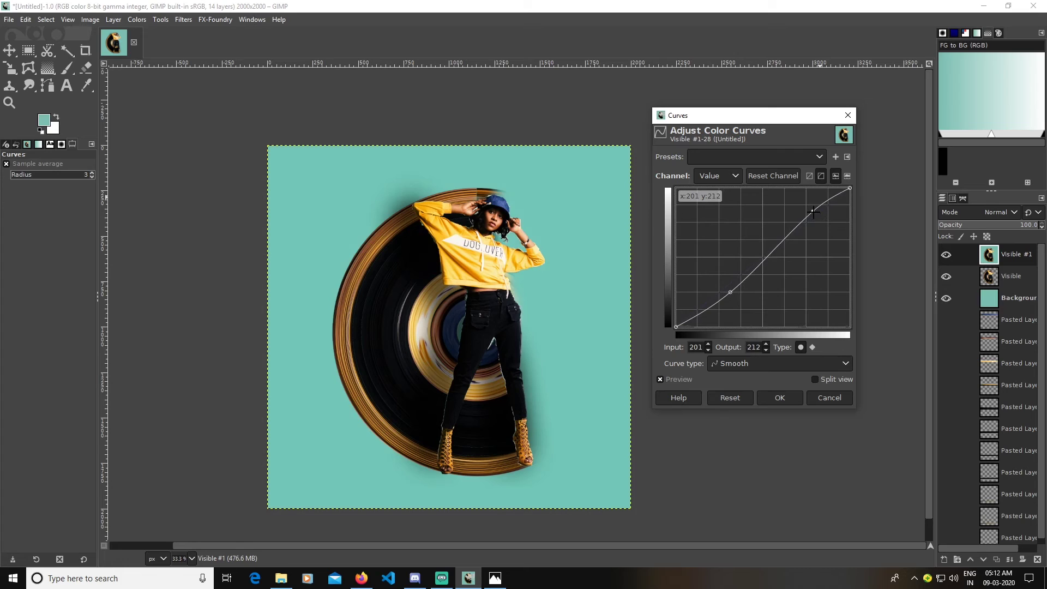
pyautogui.click(780, 398)
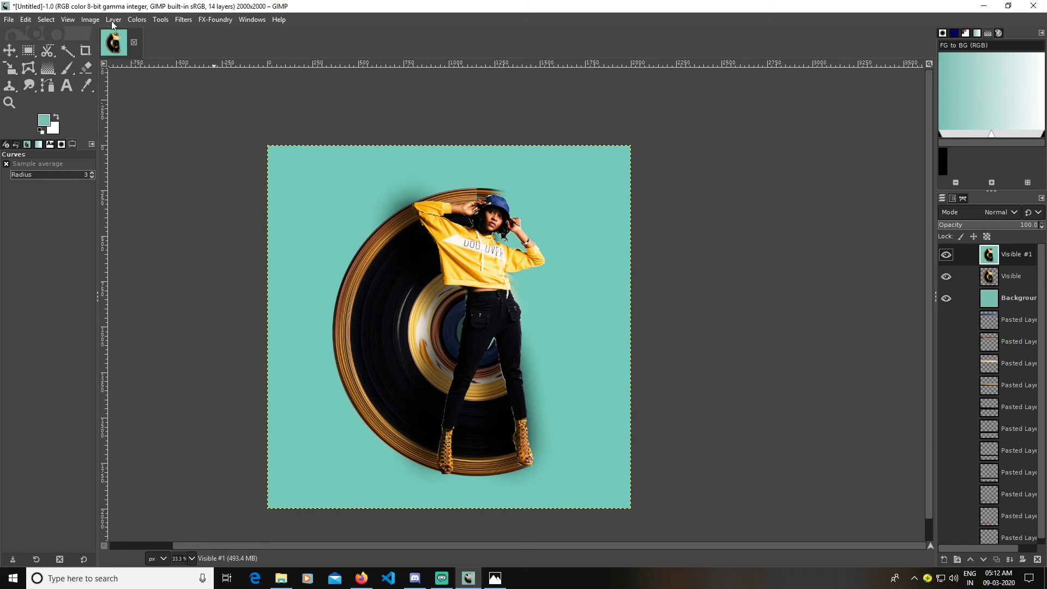
# Preview Color Balance, then cancel it, leaving the image unchanged
pyautogui.click(136, 19)
pyautogui.click(158, 35)
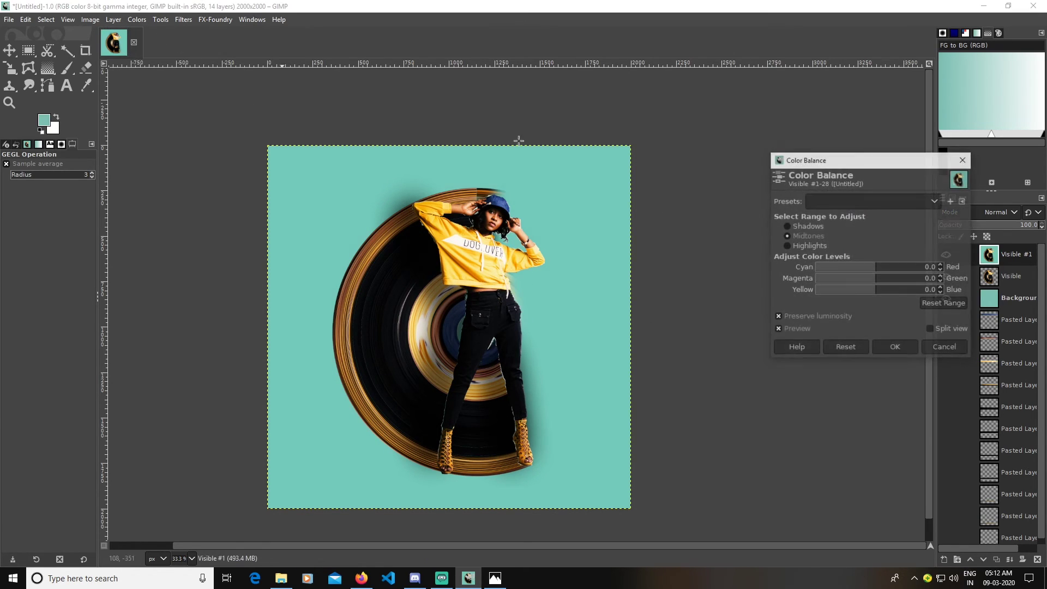
pyautogui.moveTo(857, 162)
pyautogui.mouseDown()
pyautogui.moveTo(721, 153)
pyautogui.moveTo(742, 151)
pyautogui.mouseUp()
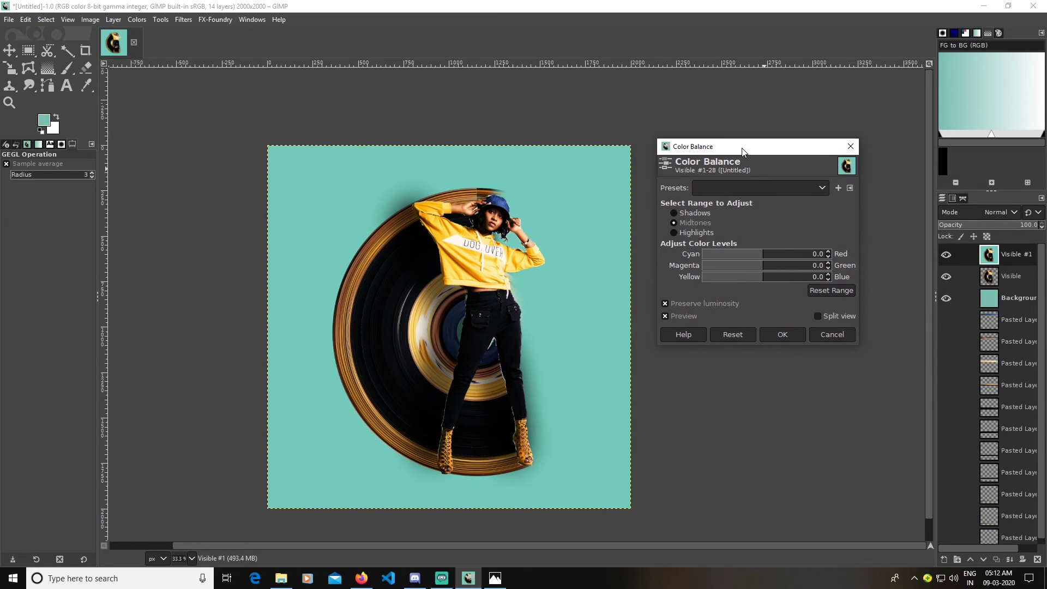
pyautogui.click(851, 147)
# Raise the Color Temperature original temperature slightly to cool the image toward cyan
pyautogui.click(135, 20)
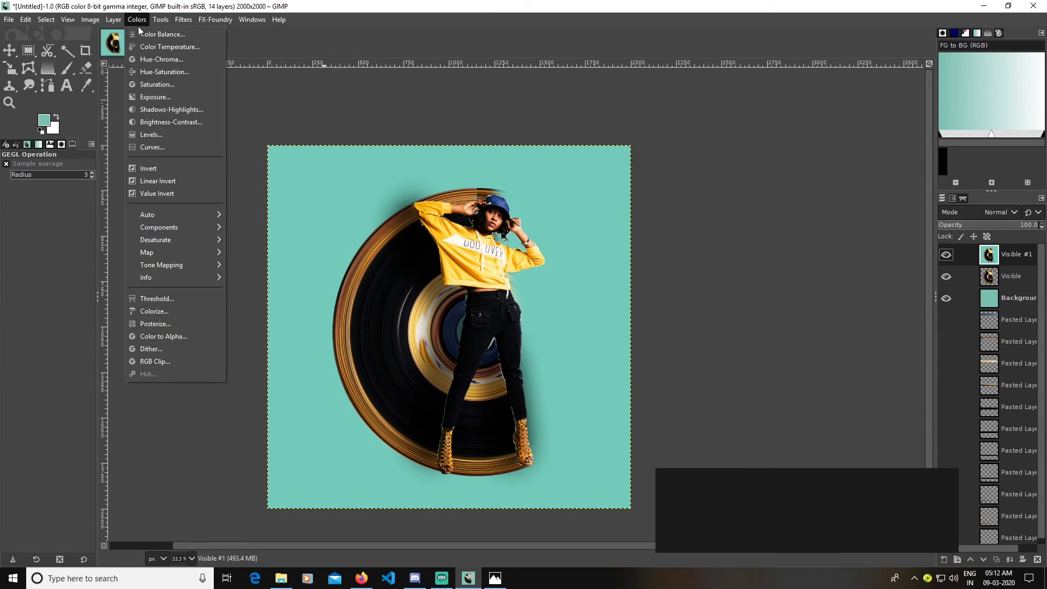
pyautogui.click(167, 48)
pyautogui.moveTo(767, 209); pyautogui.dragTo(776, 211)
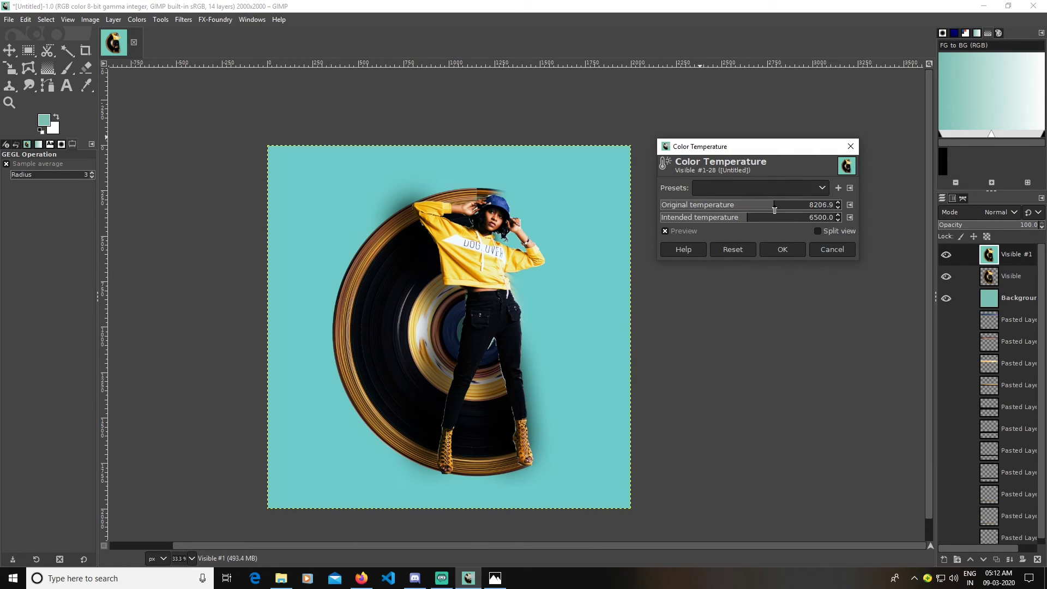
pyautogui.click(783, 250)
pyautogui.click(136, 20)
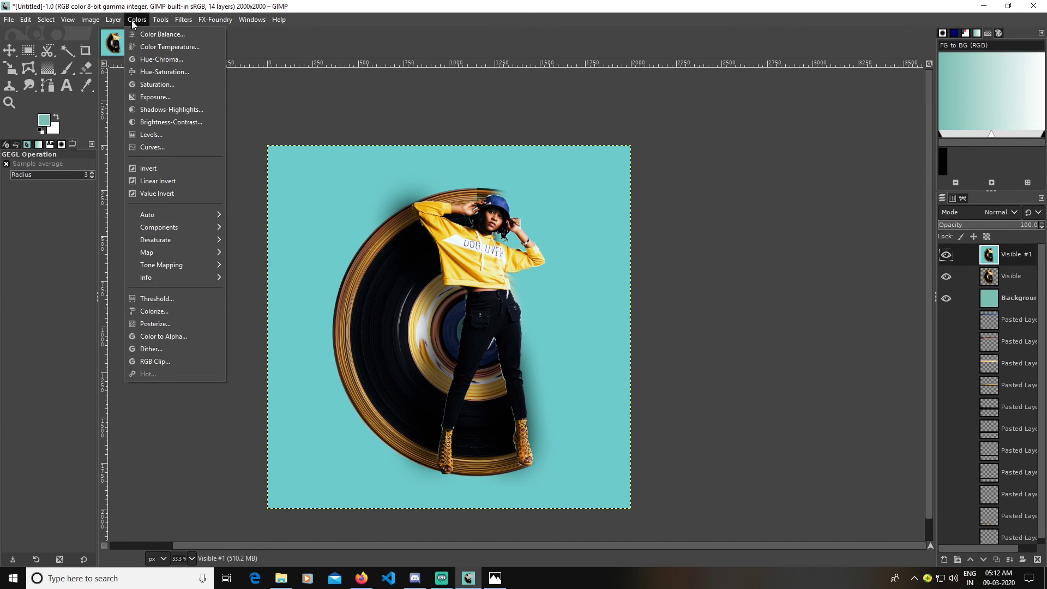
# Raise the Saturation scale above 1 to make teal and gold more vivid
pyautogui.click(139, 84)
pyautogui.moveTo(757, 206); pyautogui.dragTo(773, 210)
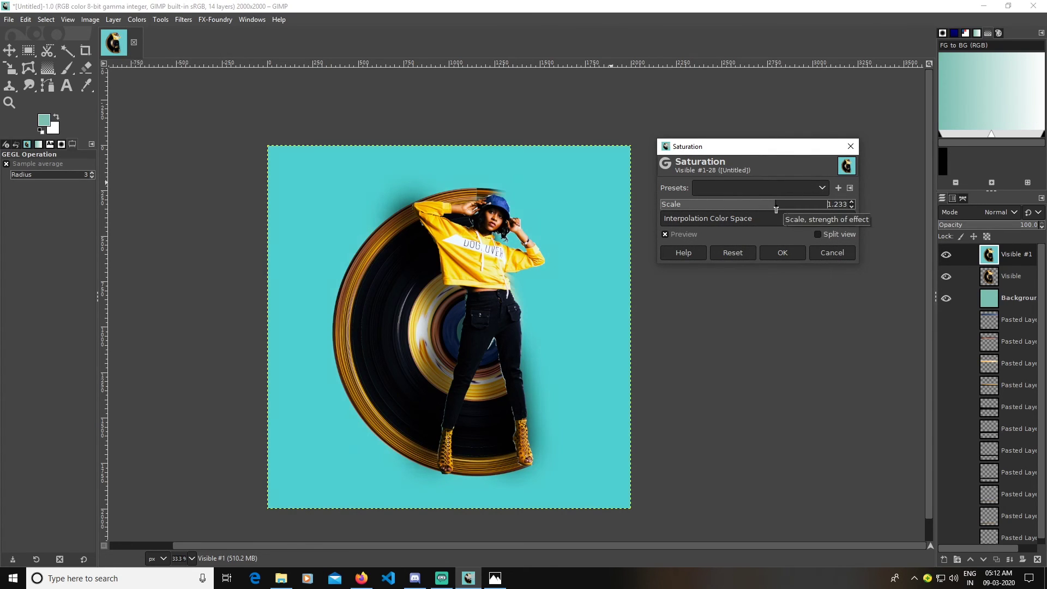
pyautogui.click(783, 252)
pyautogui.click(181, 20)
pyautogui.moveTo(200, 106)
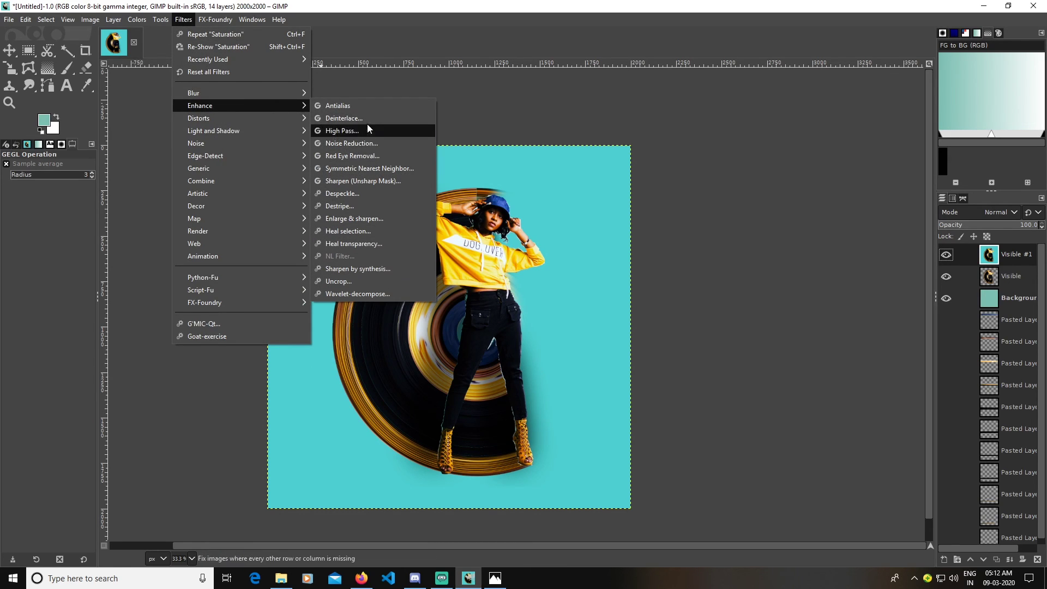
# Apply Unsharp Mask with default settings to the merged layer
pyautogui.click(370, 182)
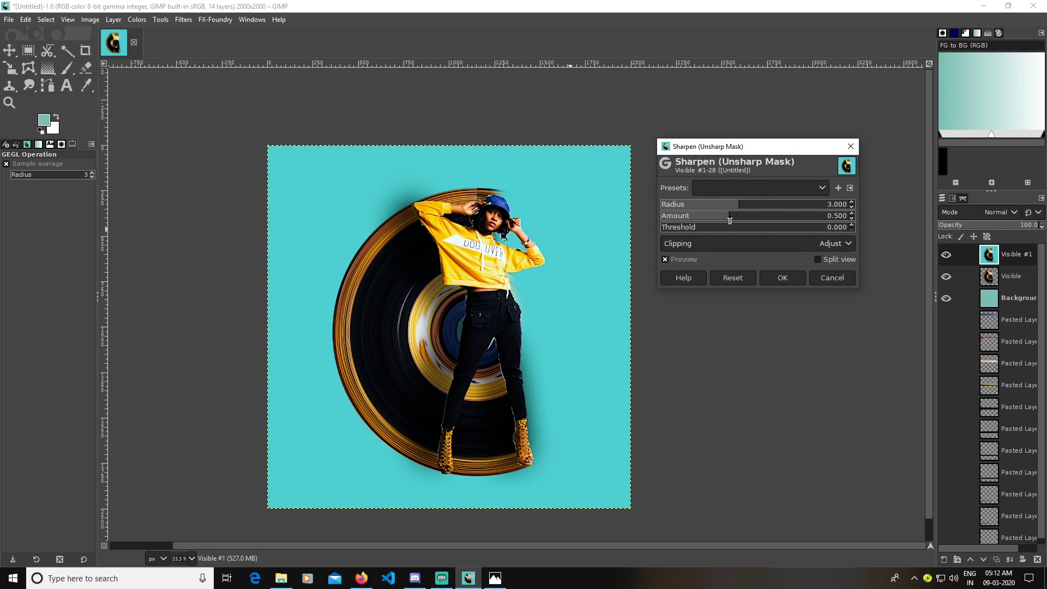
pyautogui.click(783, 278)
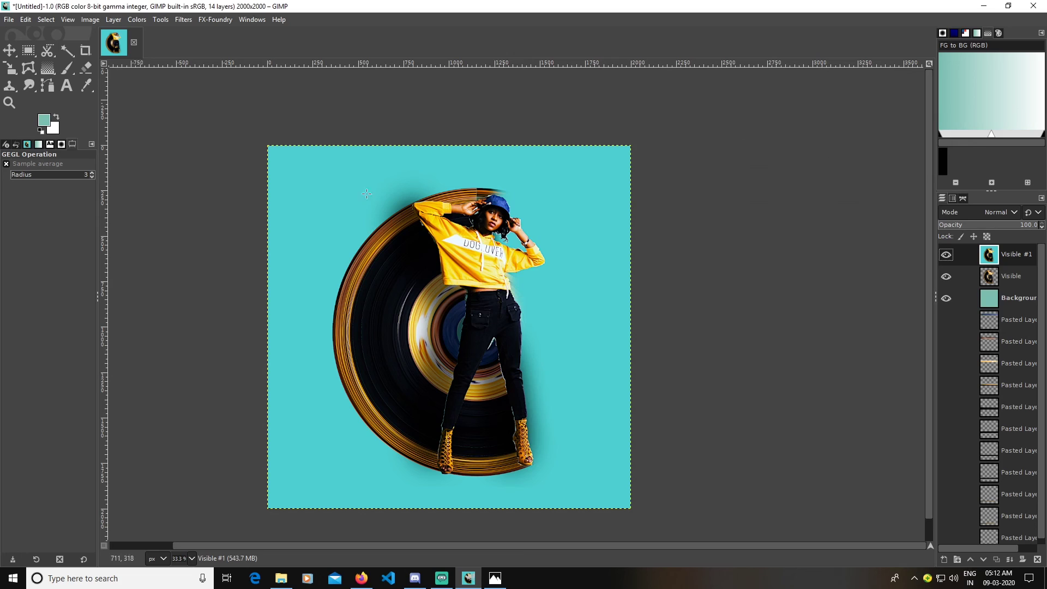
pyautogui.click(9, 51)
pyautogui.moveTo(753, 313); pyautogui.dragTo(826, 299)
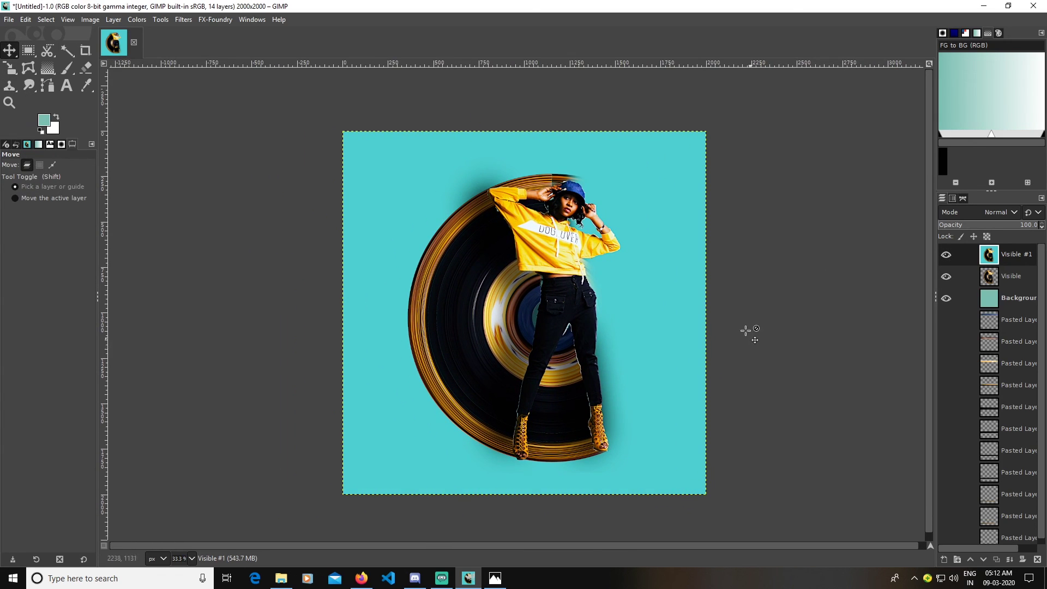
pyautogui.scroll(1, 721, 393)
pyautogui.scroll(-1, 722, 394)
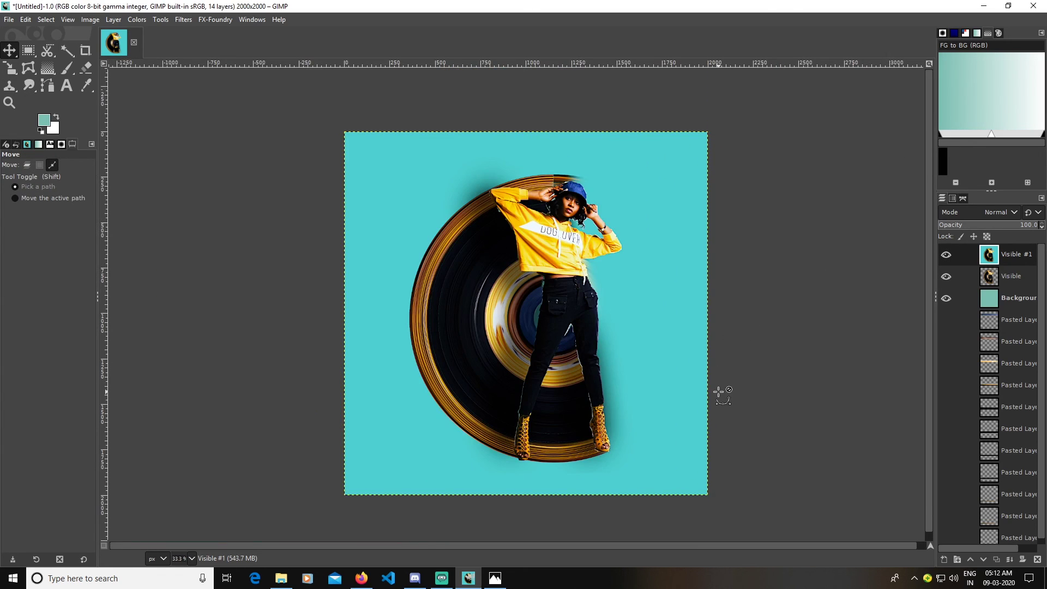